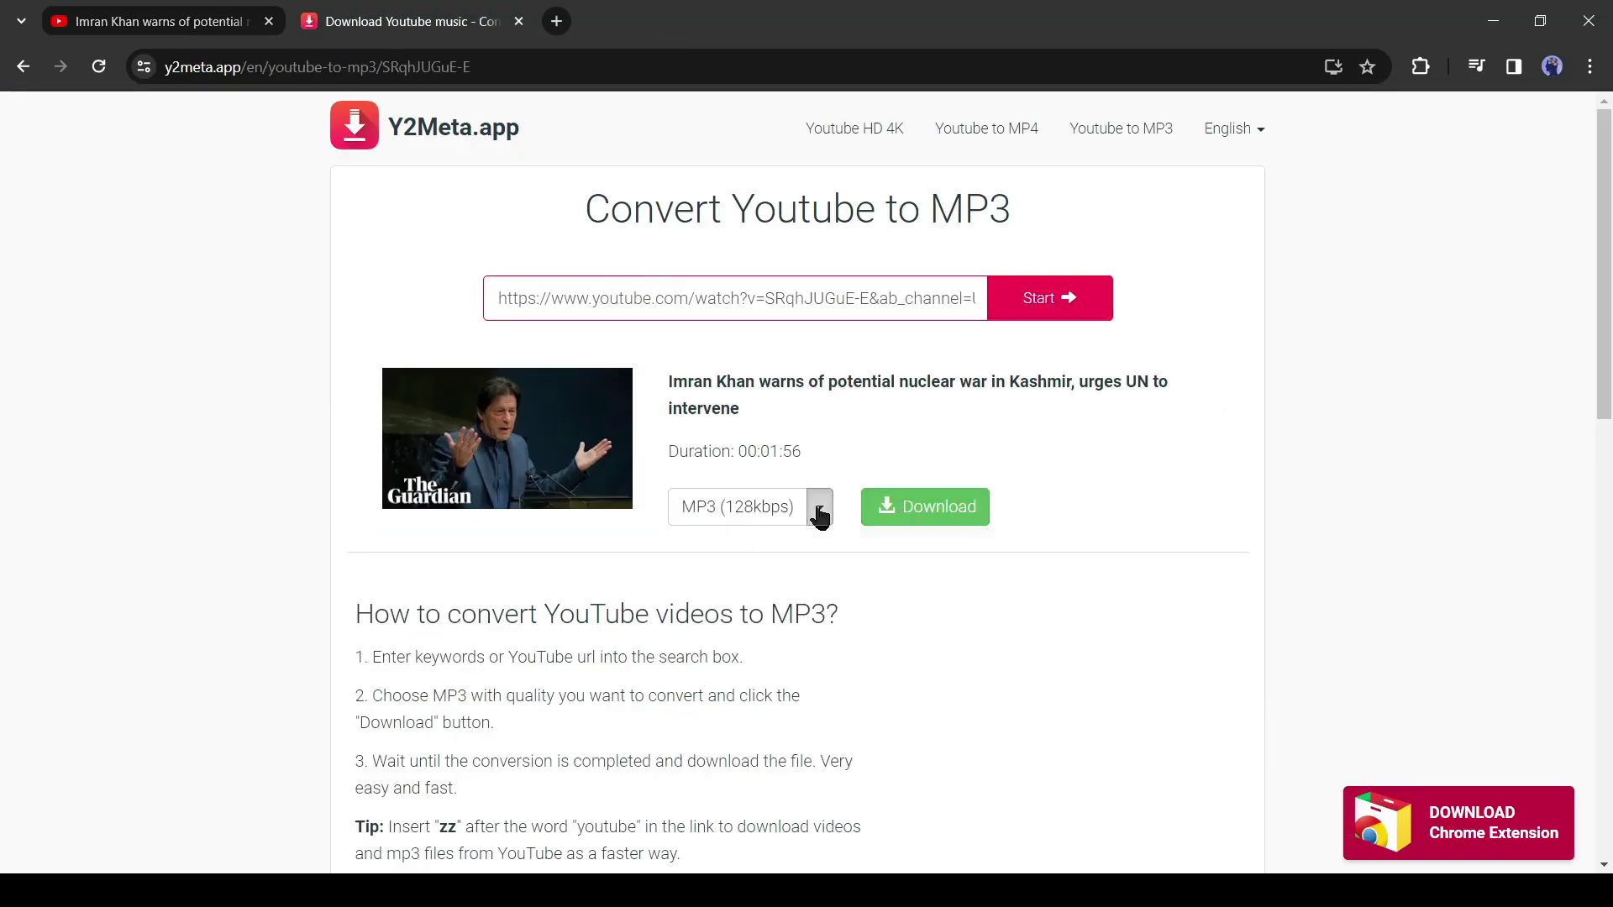
# Step: Choose MP3 at 320 kbps as the download quality for the speech audio
pyautogui.click(819, 514)
pyautogui.click(724, 607)
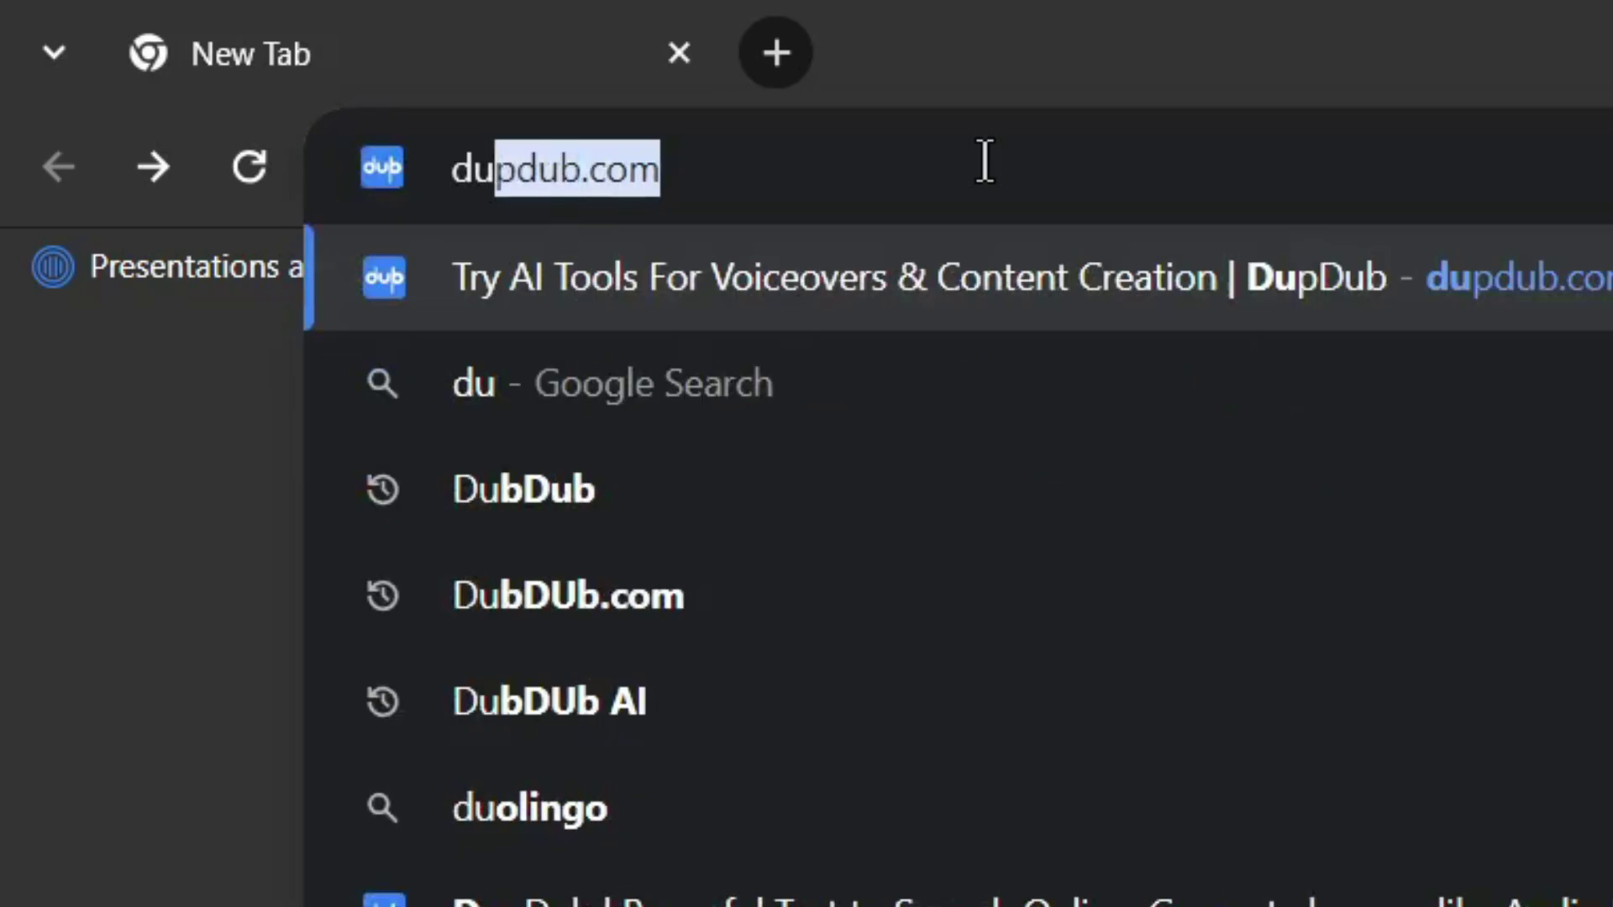
# Step: Load dupdub.com, register a new account, and dismiss the Welcome to DupDub dialog
pyautogui.press('Return')
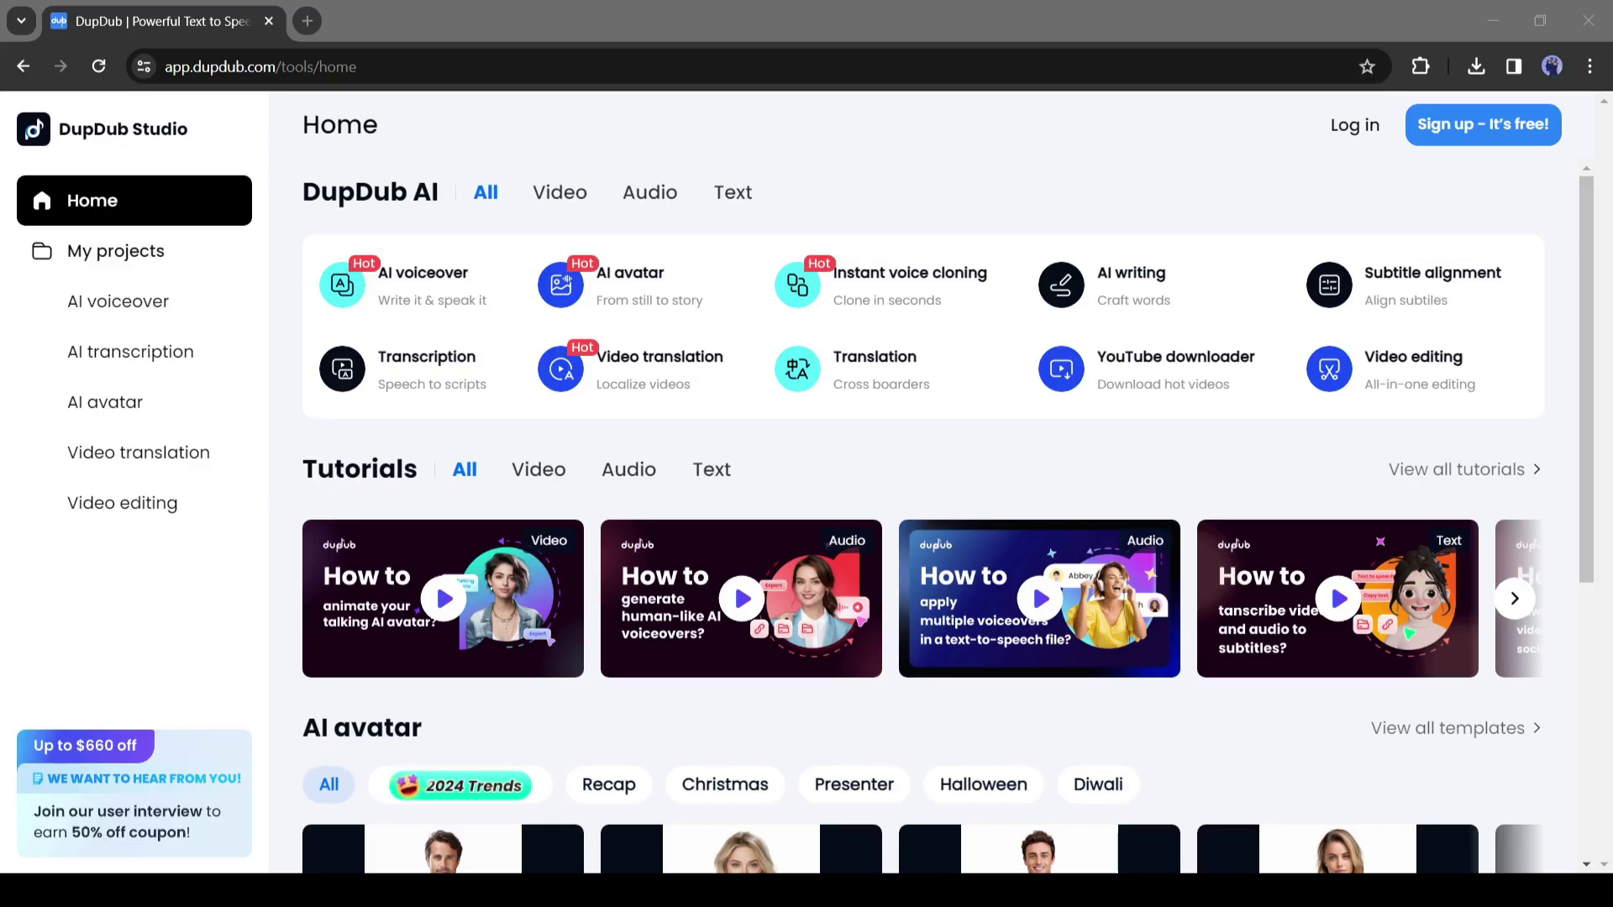
pyautogui.scroll(-5, 756, 507)
pyautogui.scroll(5, 757, 508)
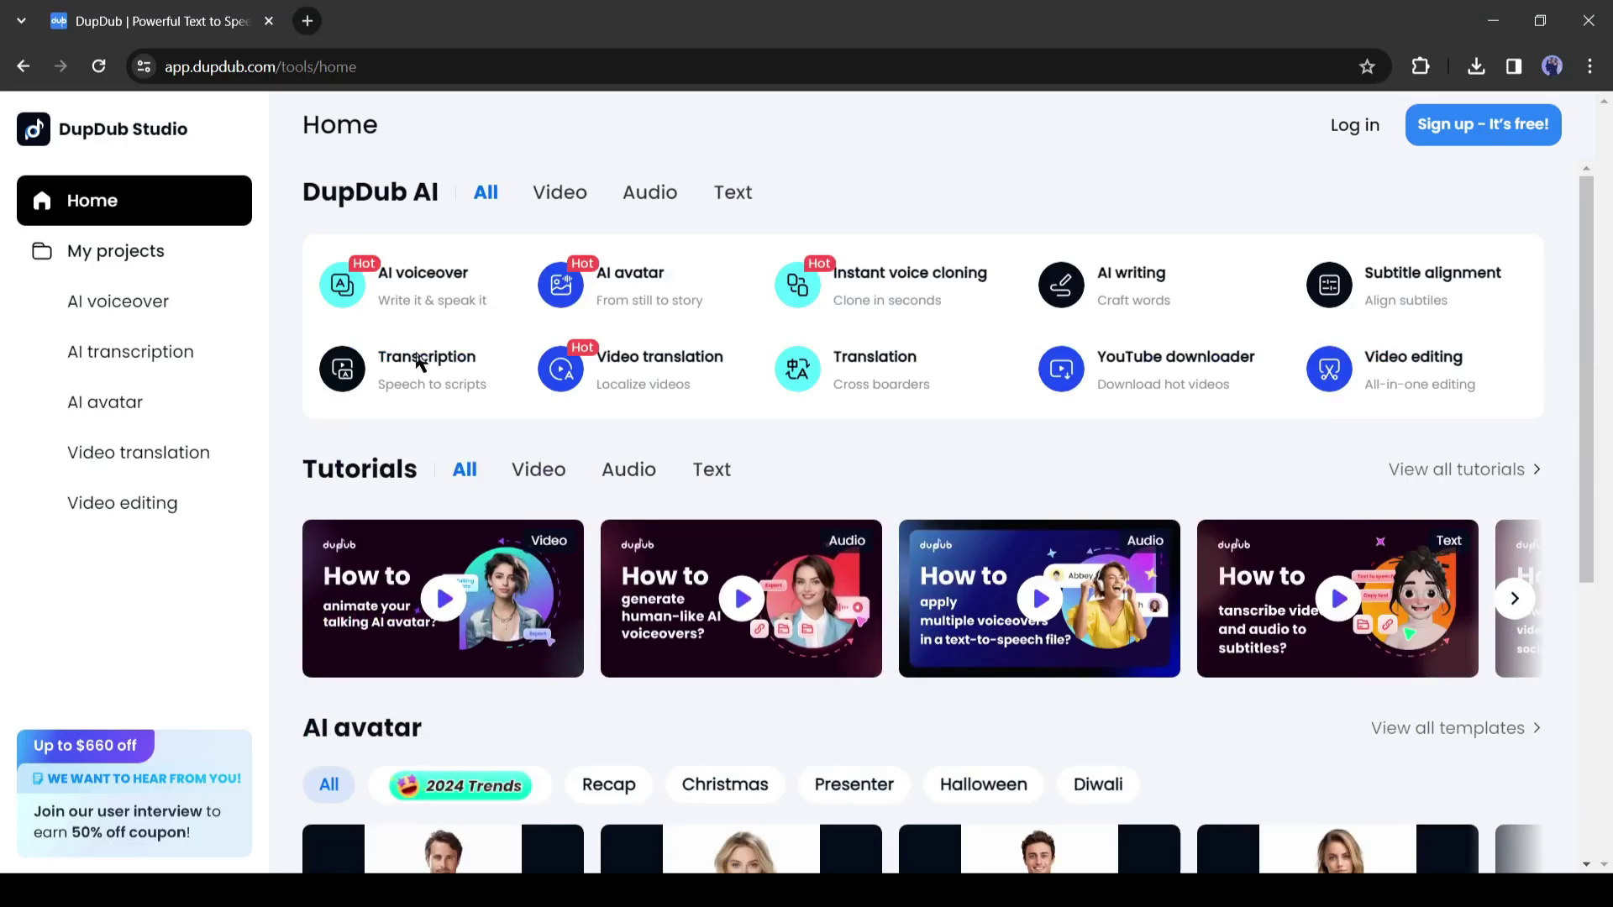
pyautogui.click(1438, 134)
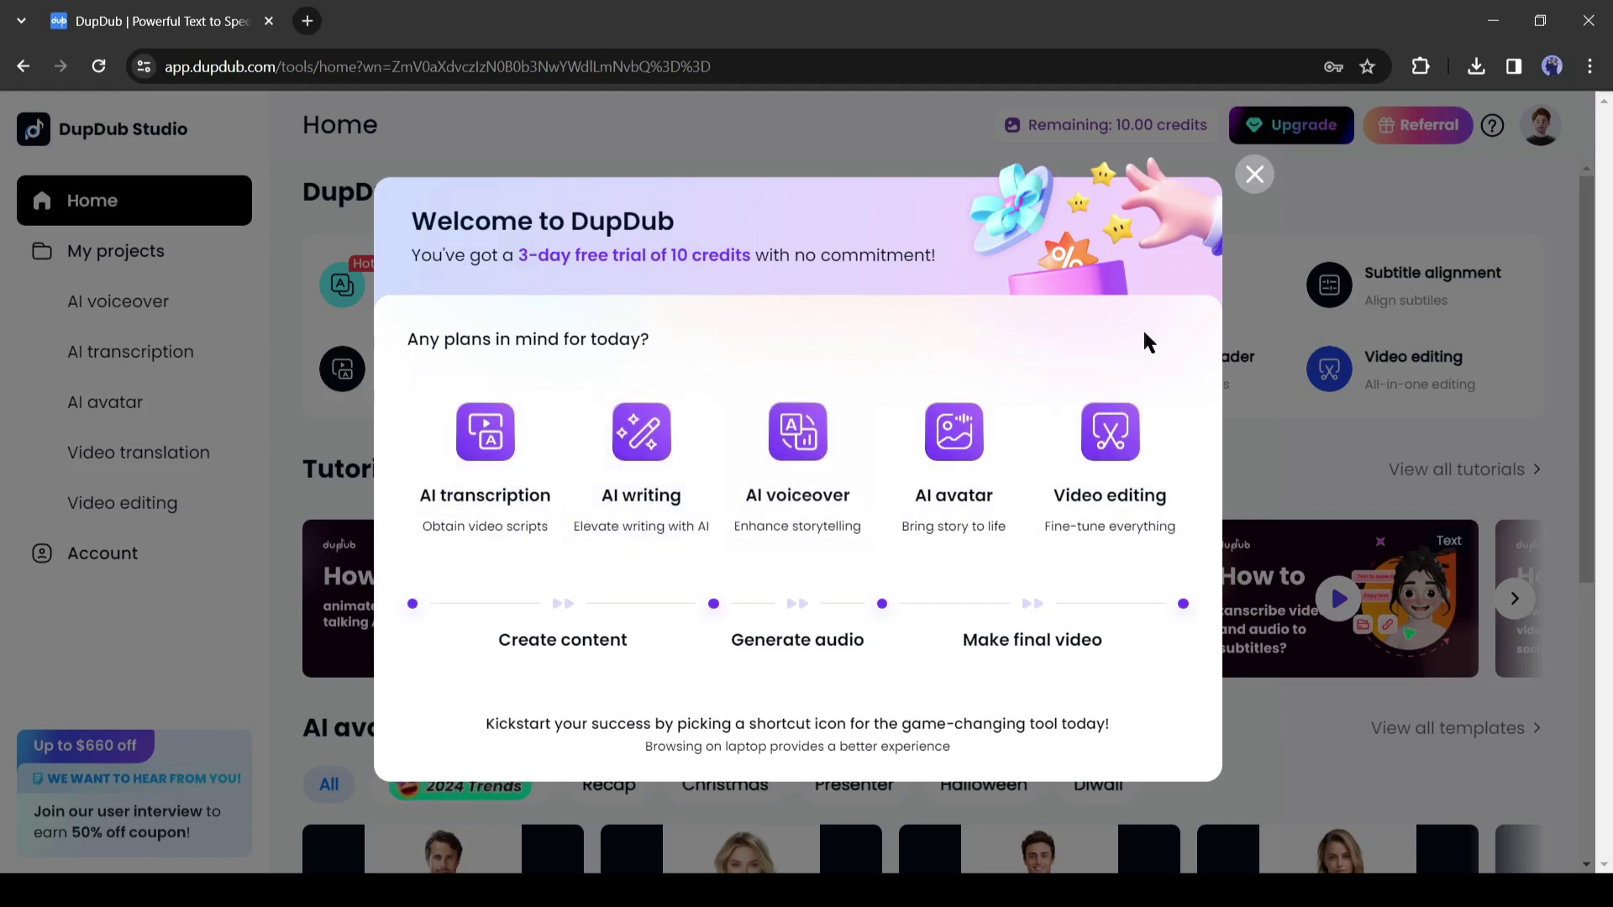
pyautogui.click(1255, 175)
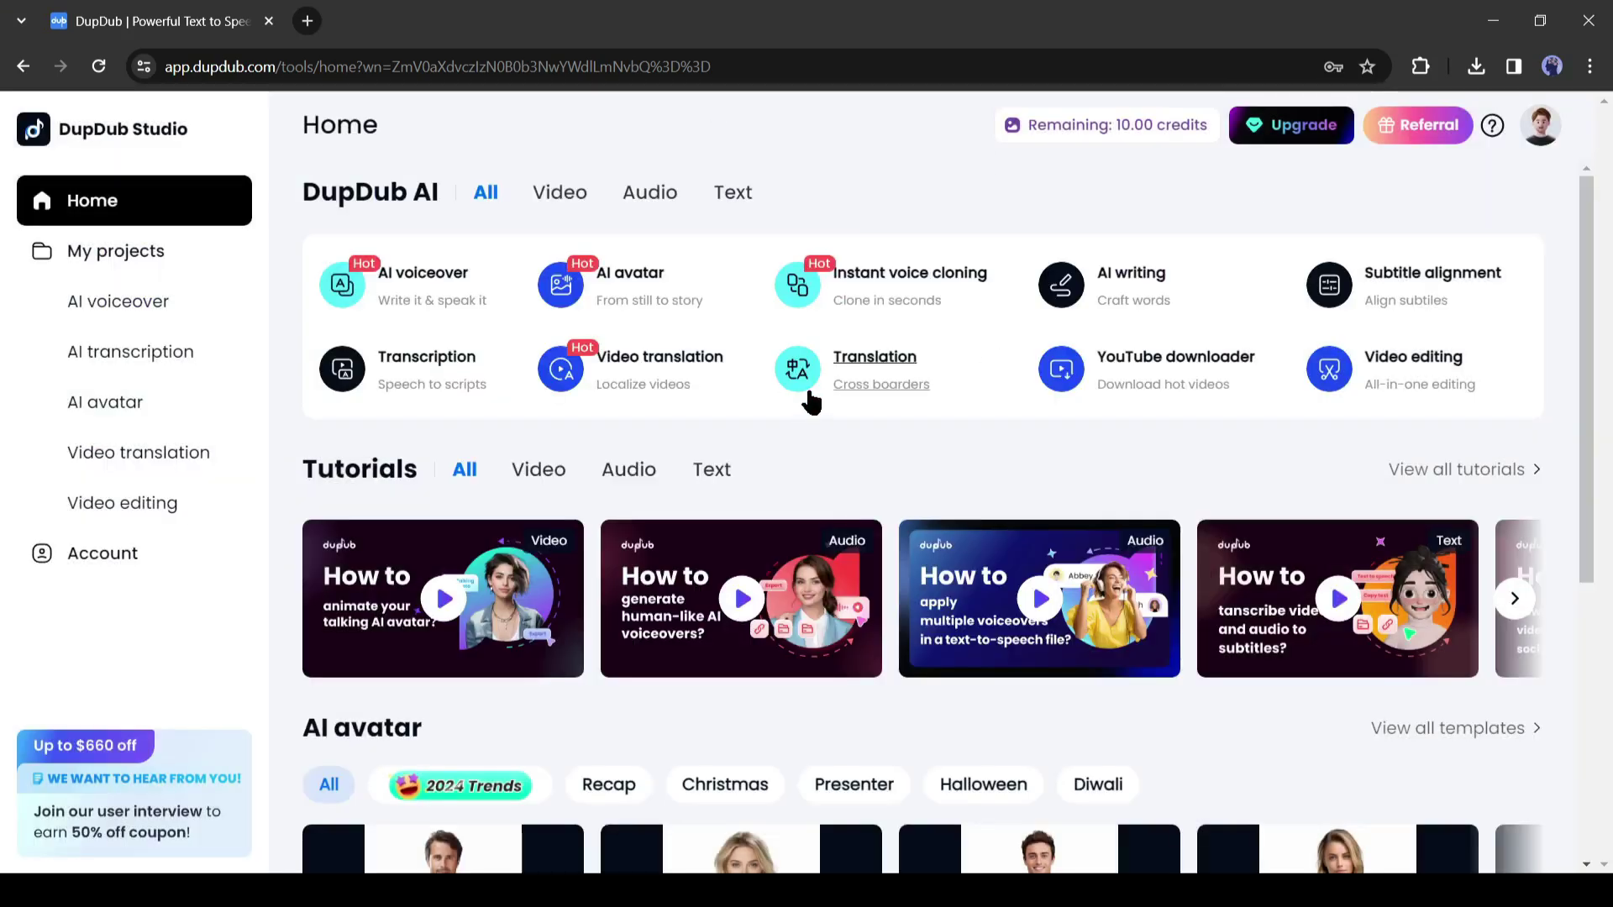
# Step: Start an instant voice clone named after the speaker and upload the speech MP3 as its sample
pyautogui.click(890, 267)
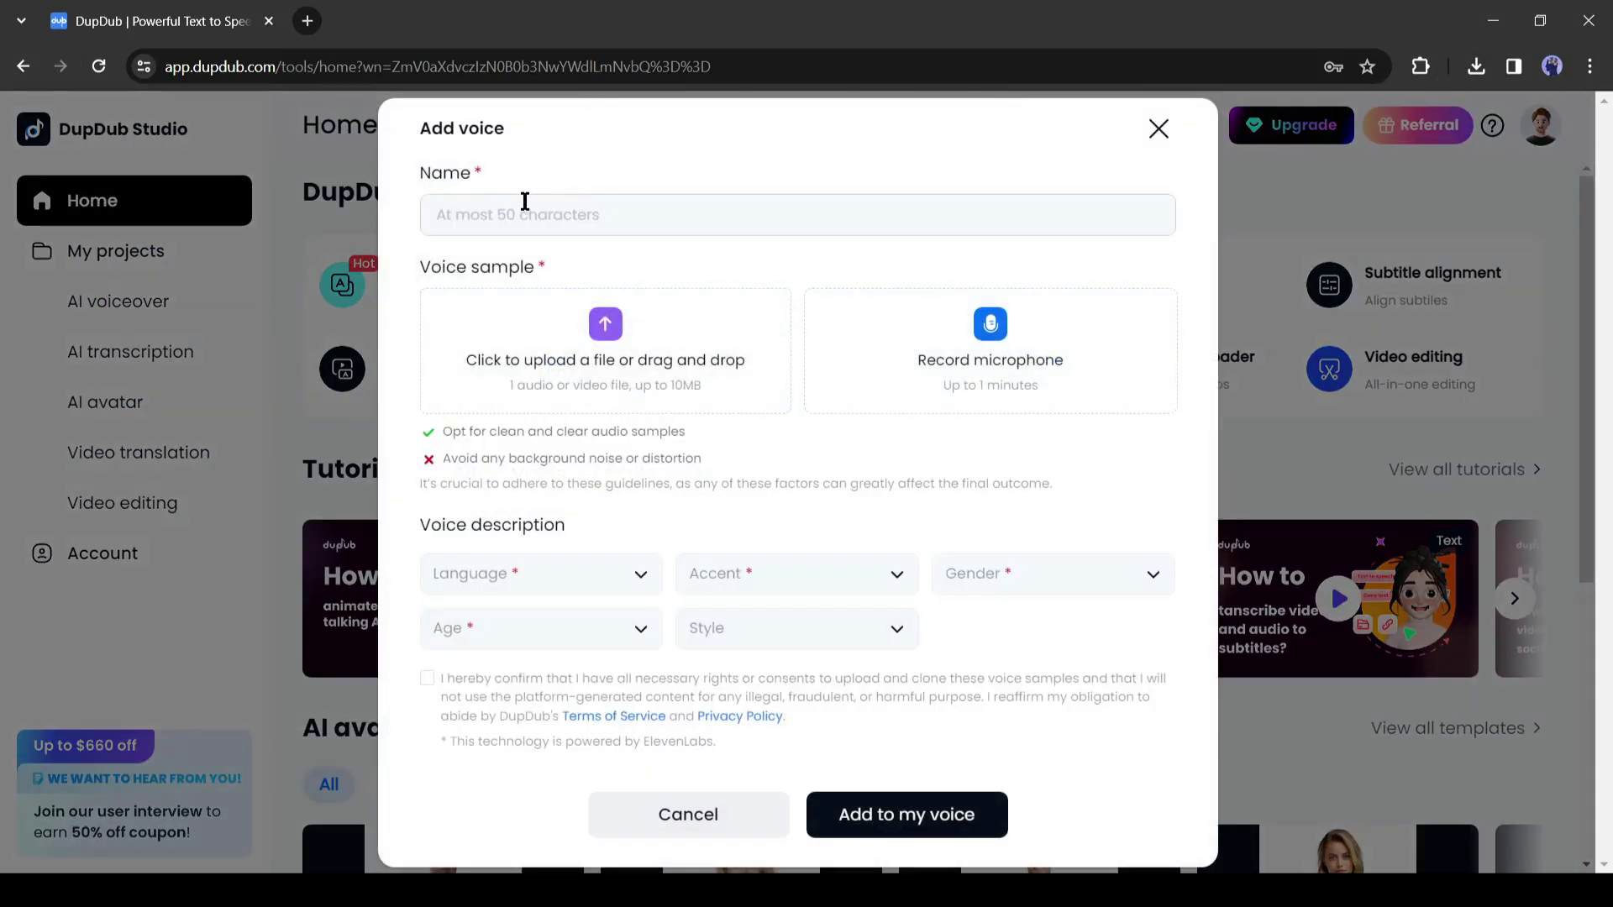
pyautogui.click(525, 201)
pyautogui.write('Imran Khan')
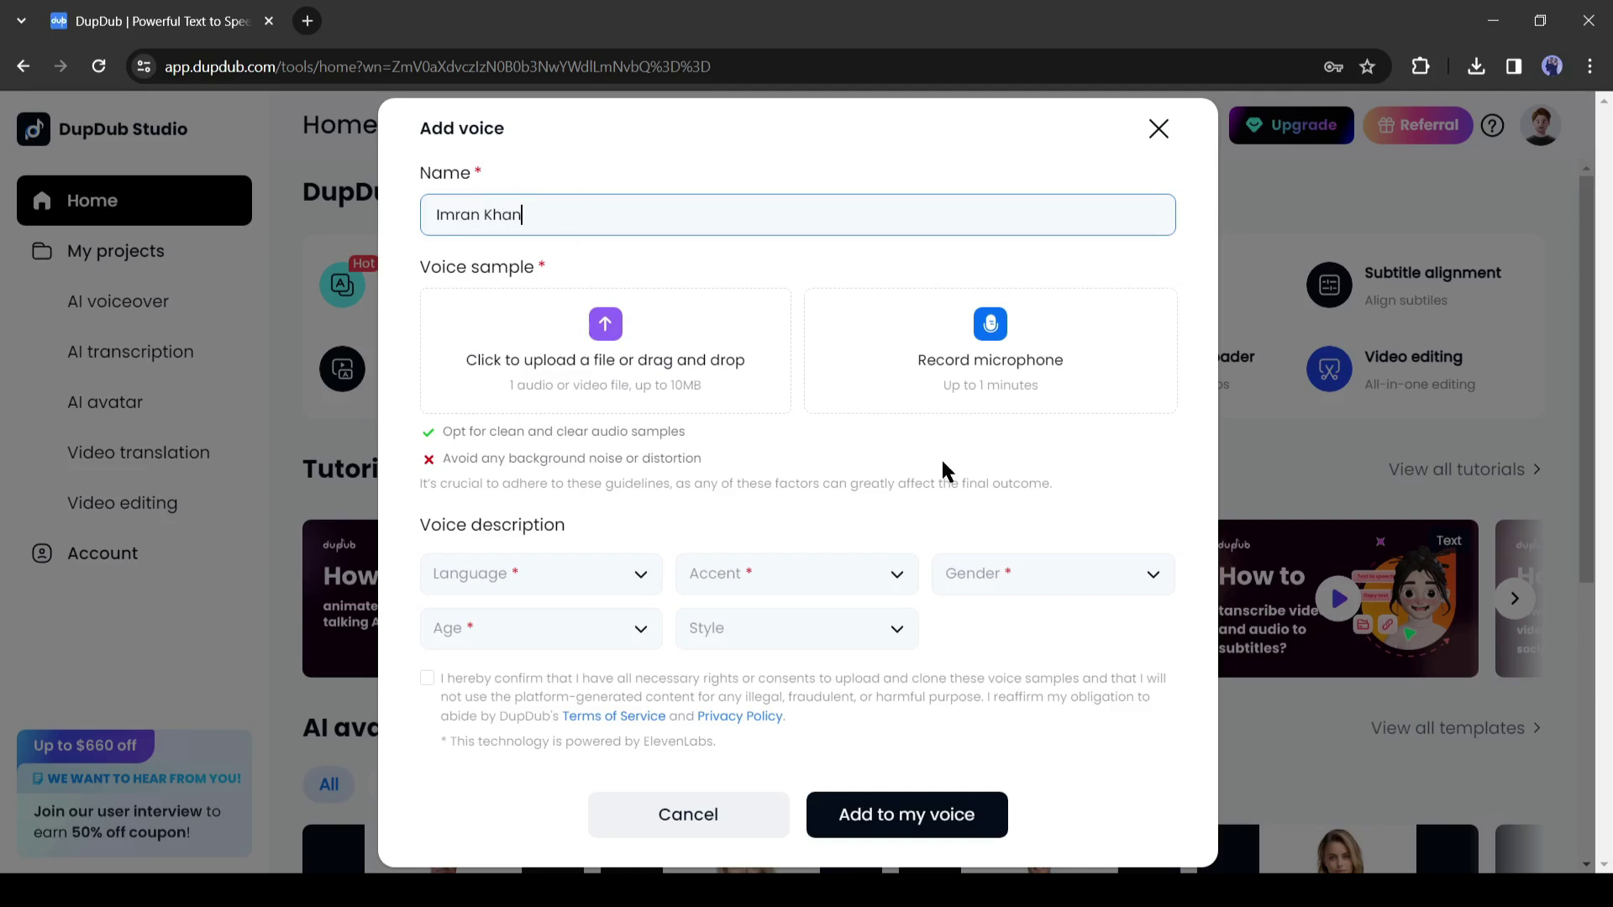
pyautogui.click(727, 449)
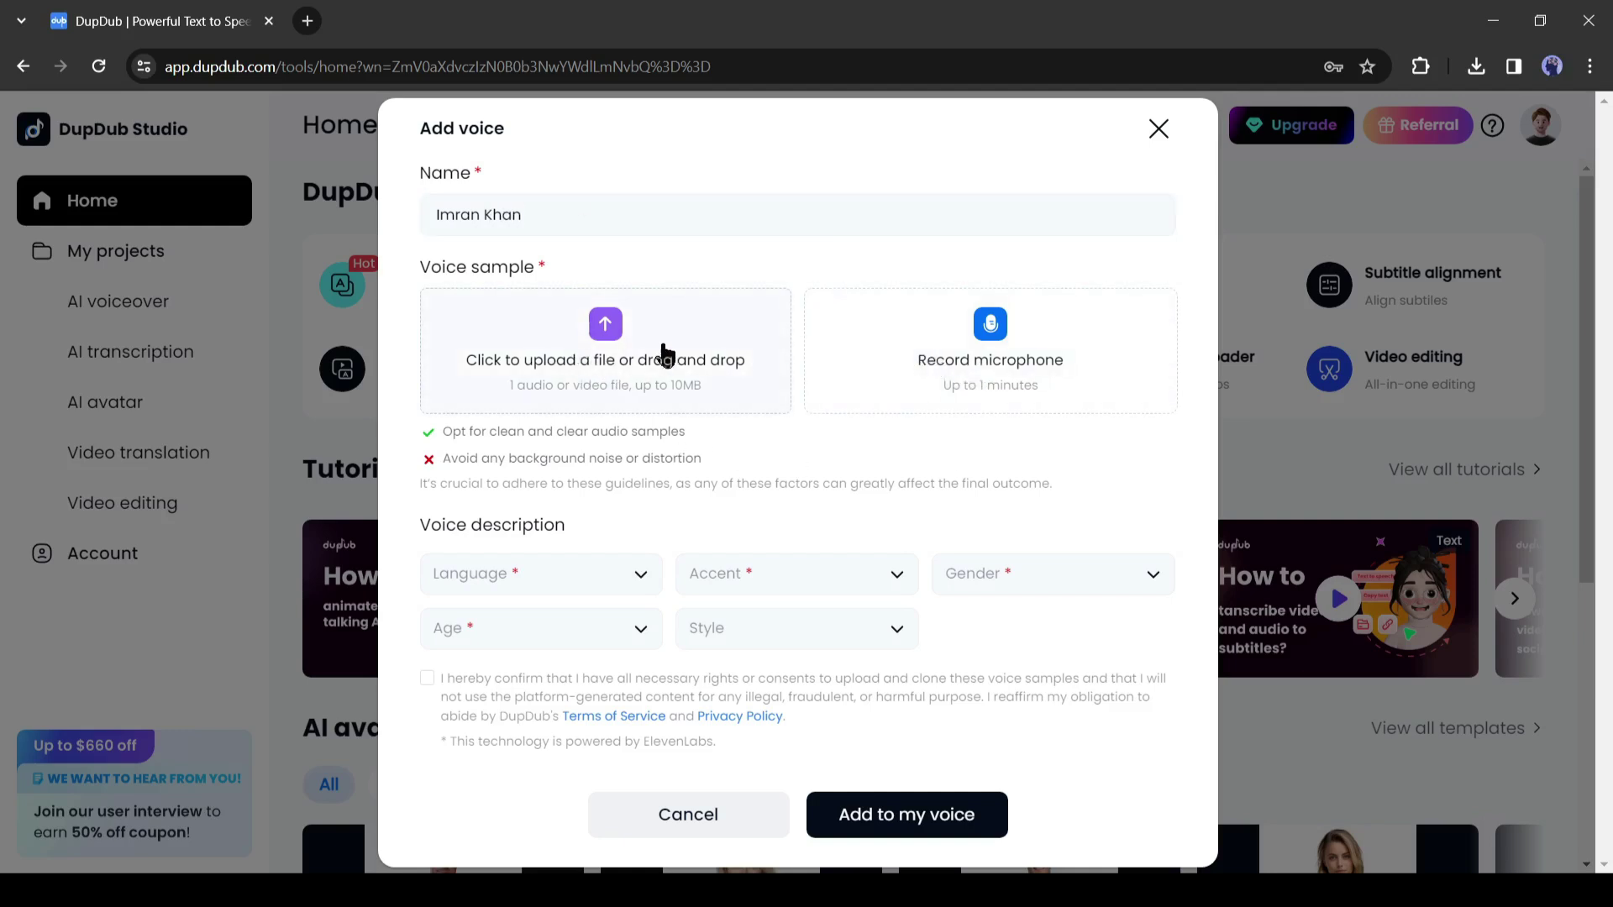
pyautogui.click(622, 387)
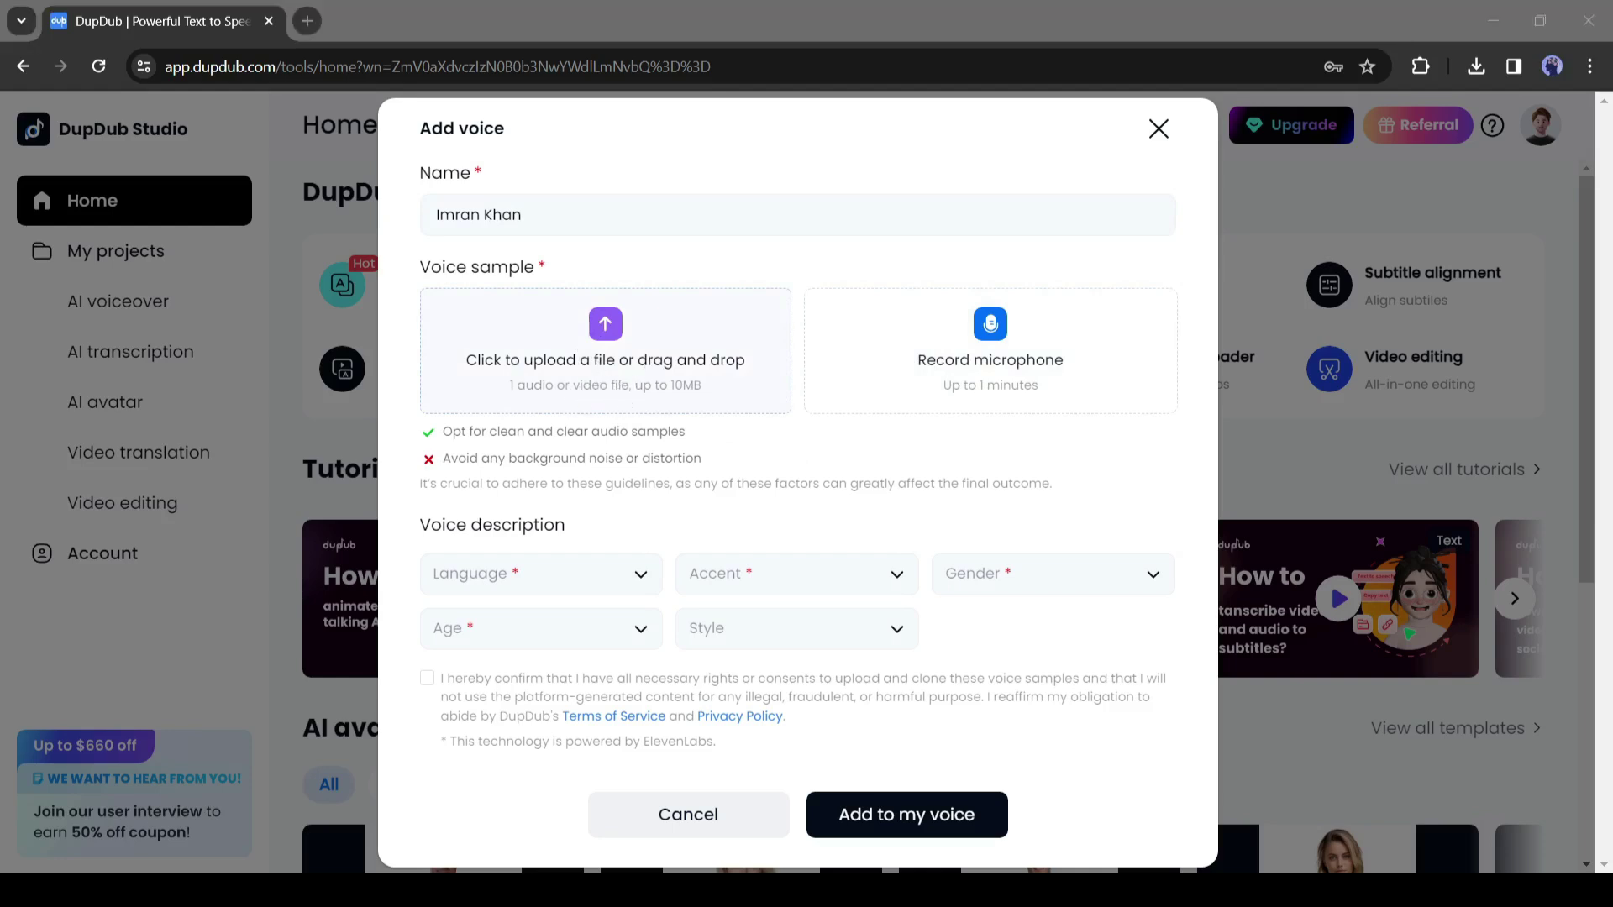
pyautogui.doubleClick(708, 420)
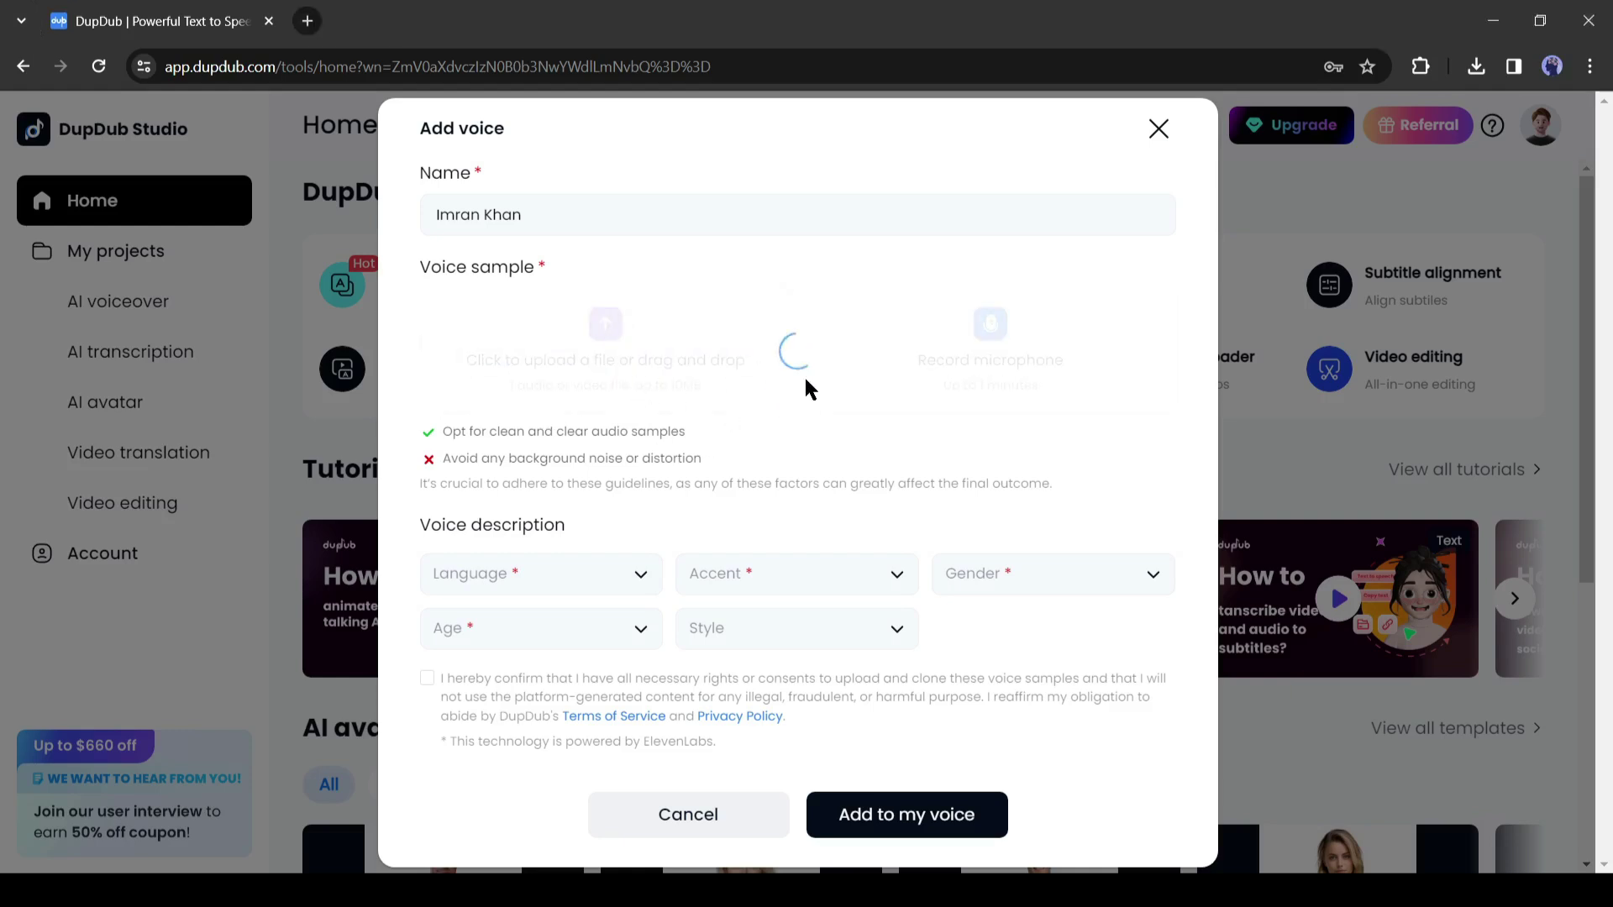
pyautogui.click(596, 353)
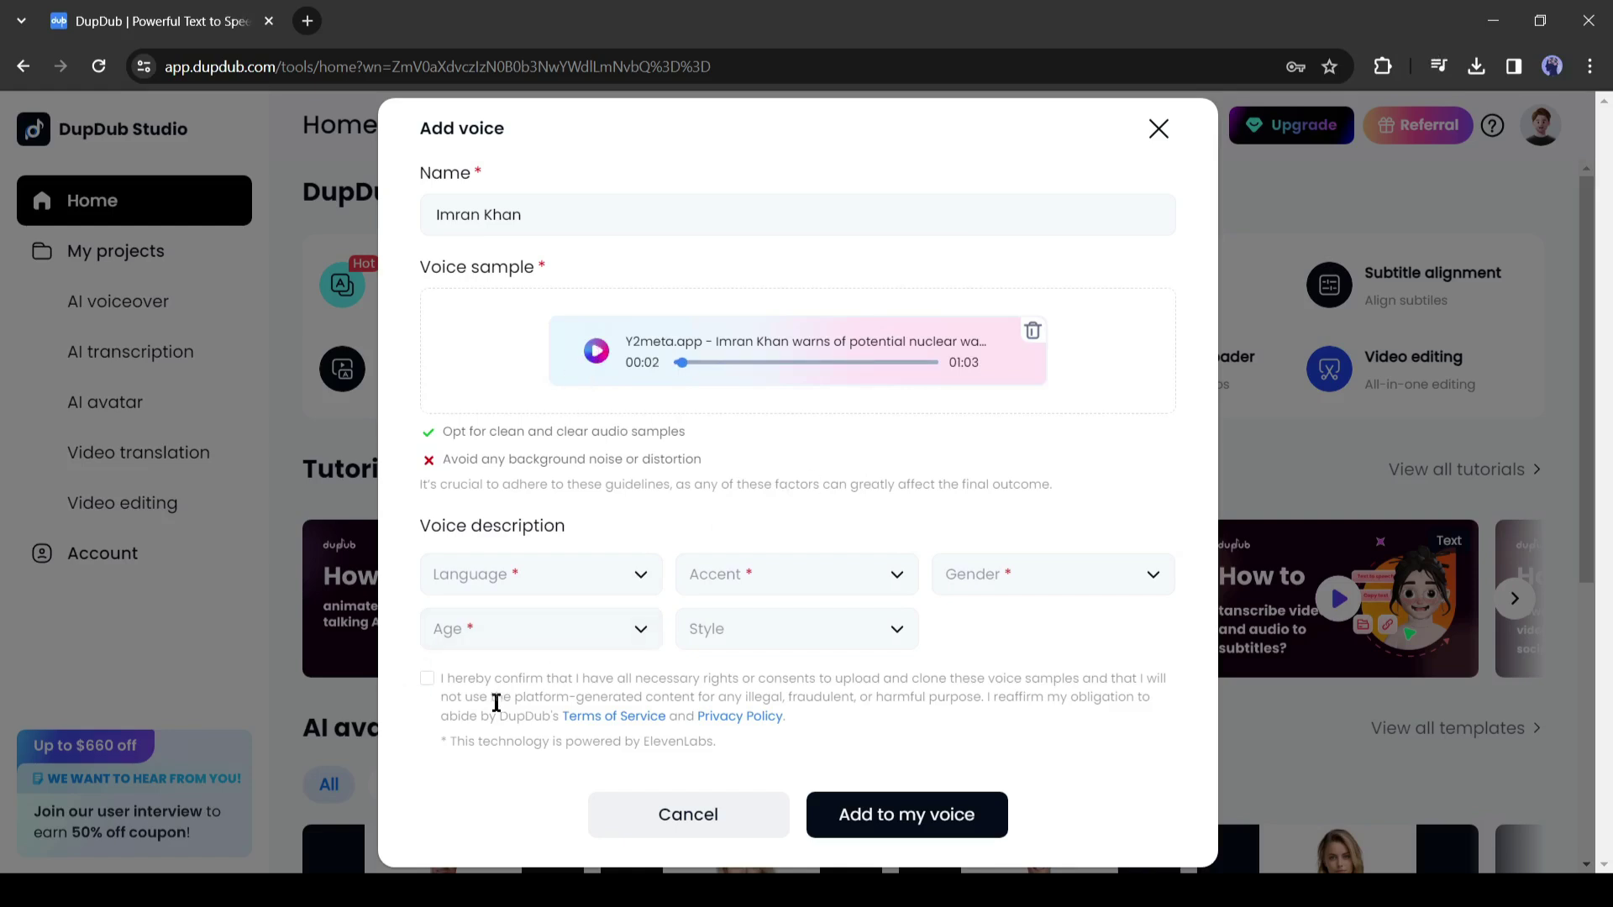
# Step: Tag the voice as English, Indian accent, Male, Adults, Powerful style and submit it
pyautogui.click(527, 579)
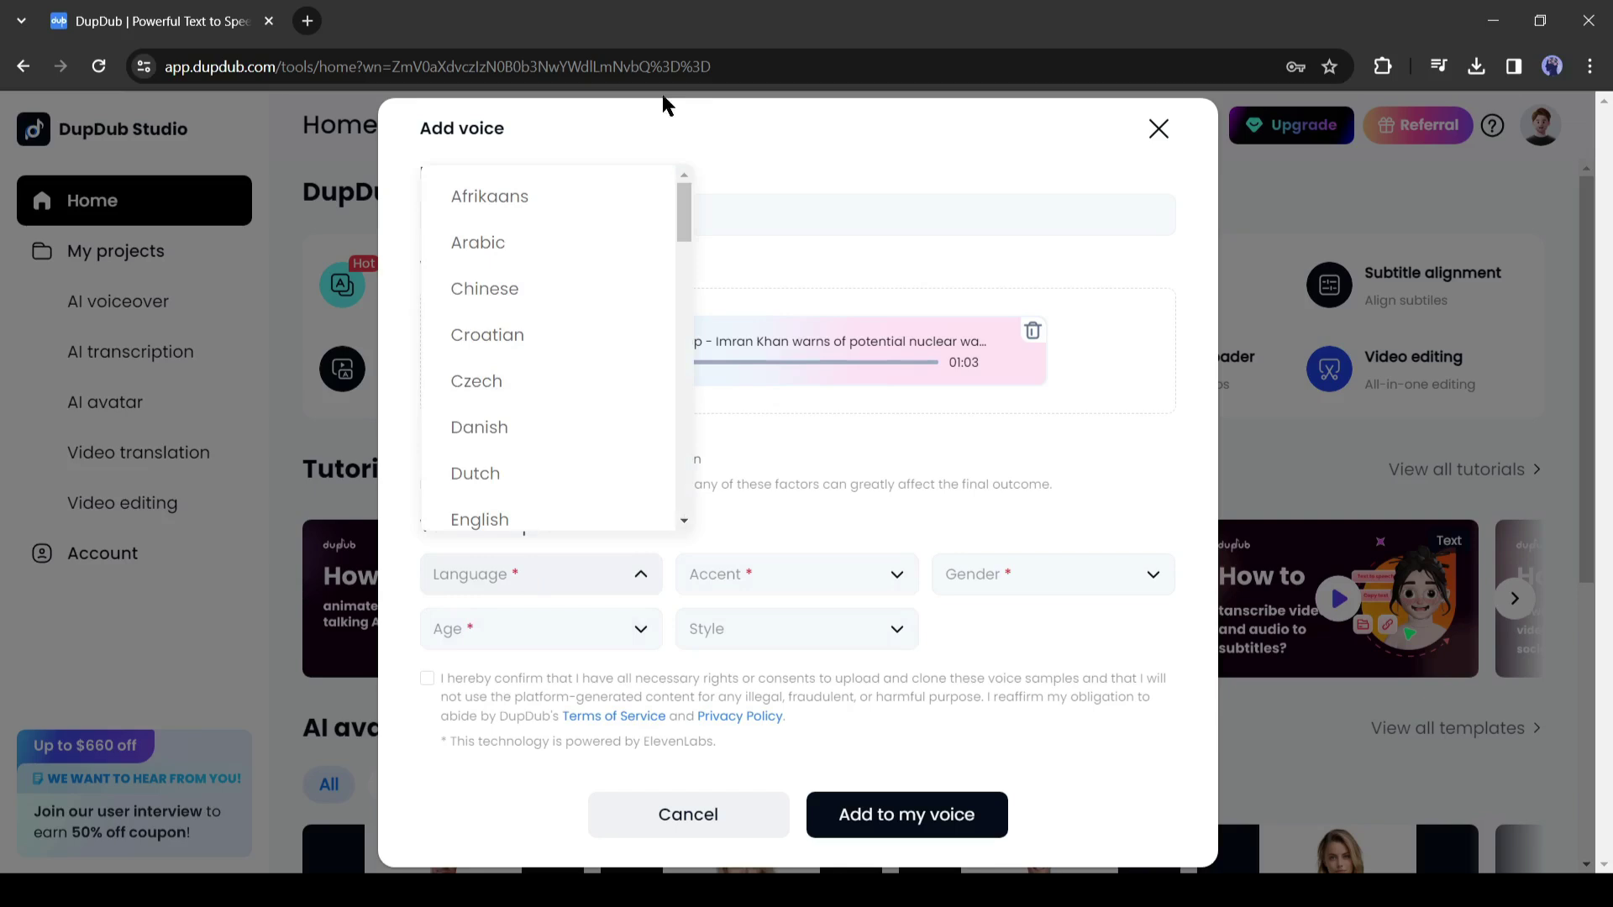
pyautogui.scroll(-3, 580, 281)
pyautogui.click(552, 329)
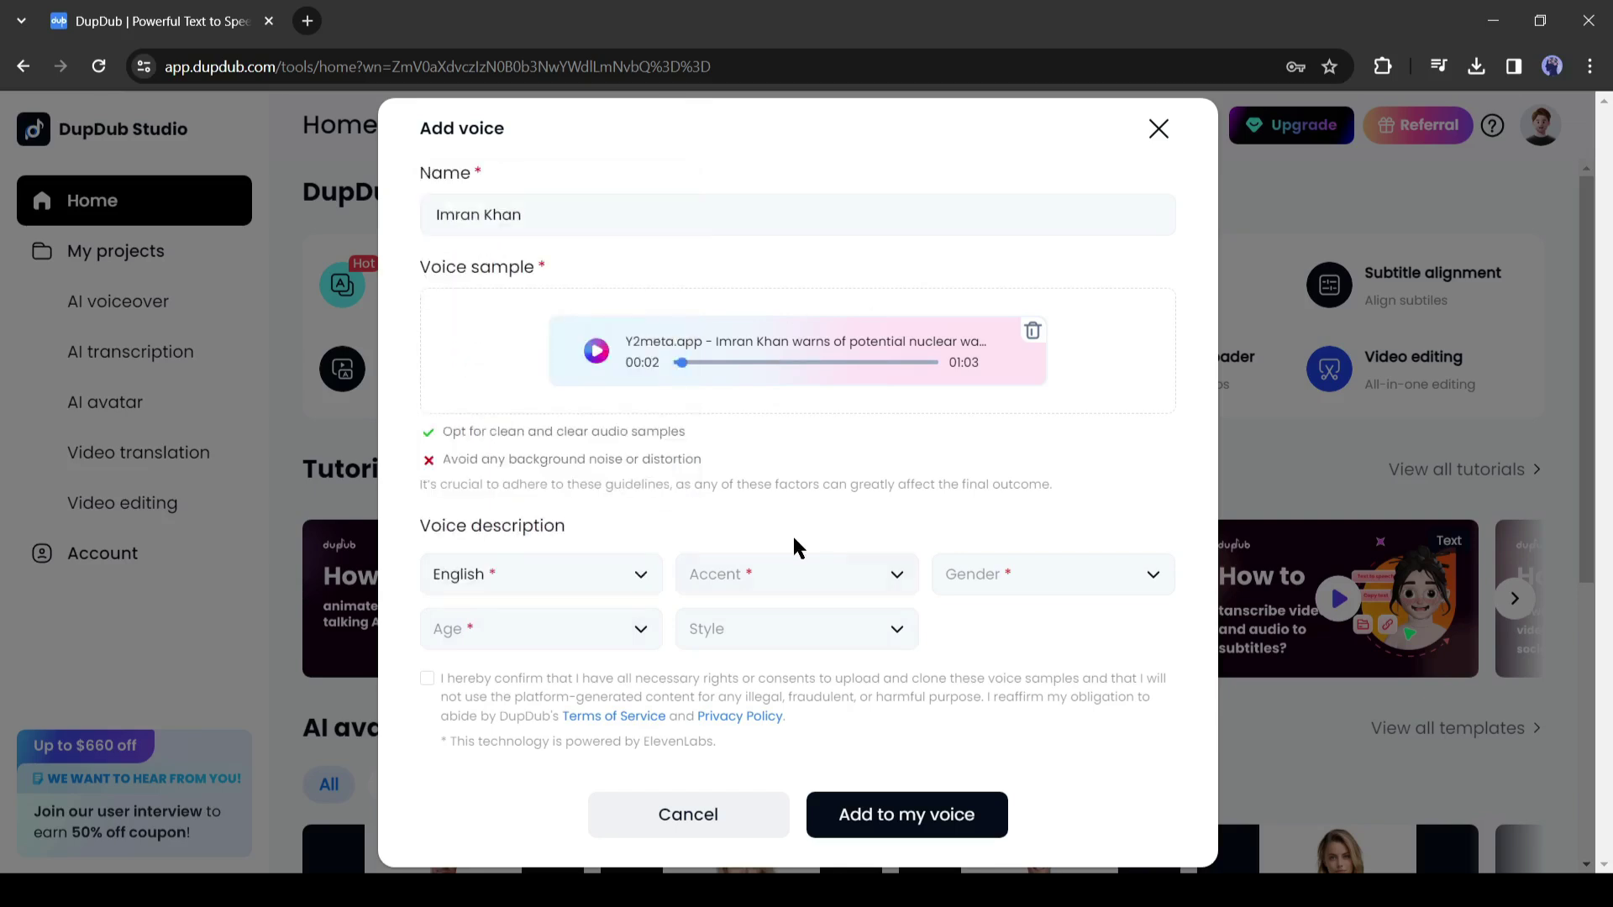
pyautogui.click(796, 574)
pyautogui.click(920, 471)
pyautogui.click(1084, 579)
pyautogui.click(1032, 461)
pyautogui.click(594, 647)
pyautogui.click(558, 513)
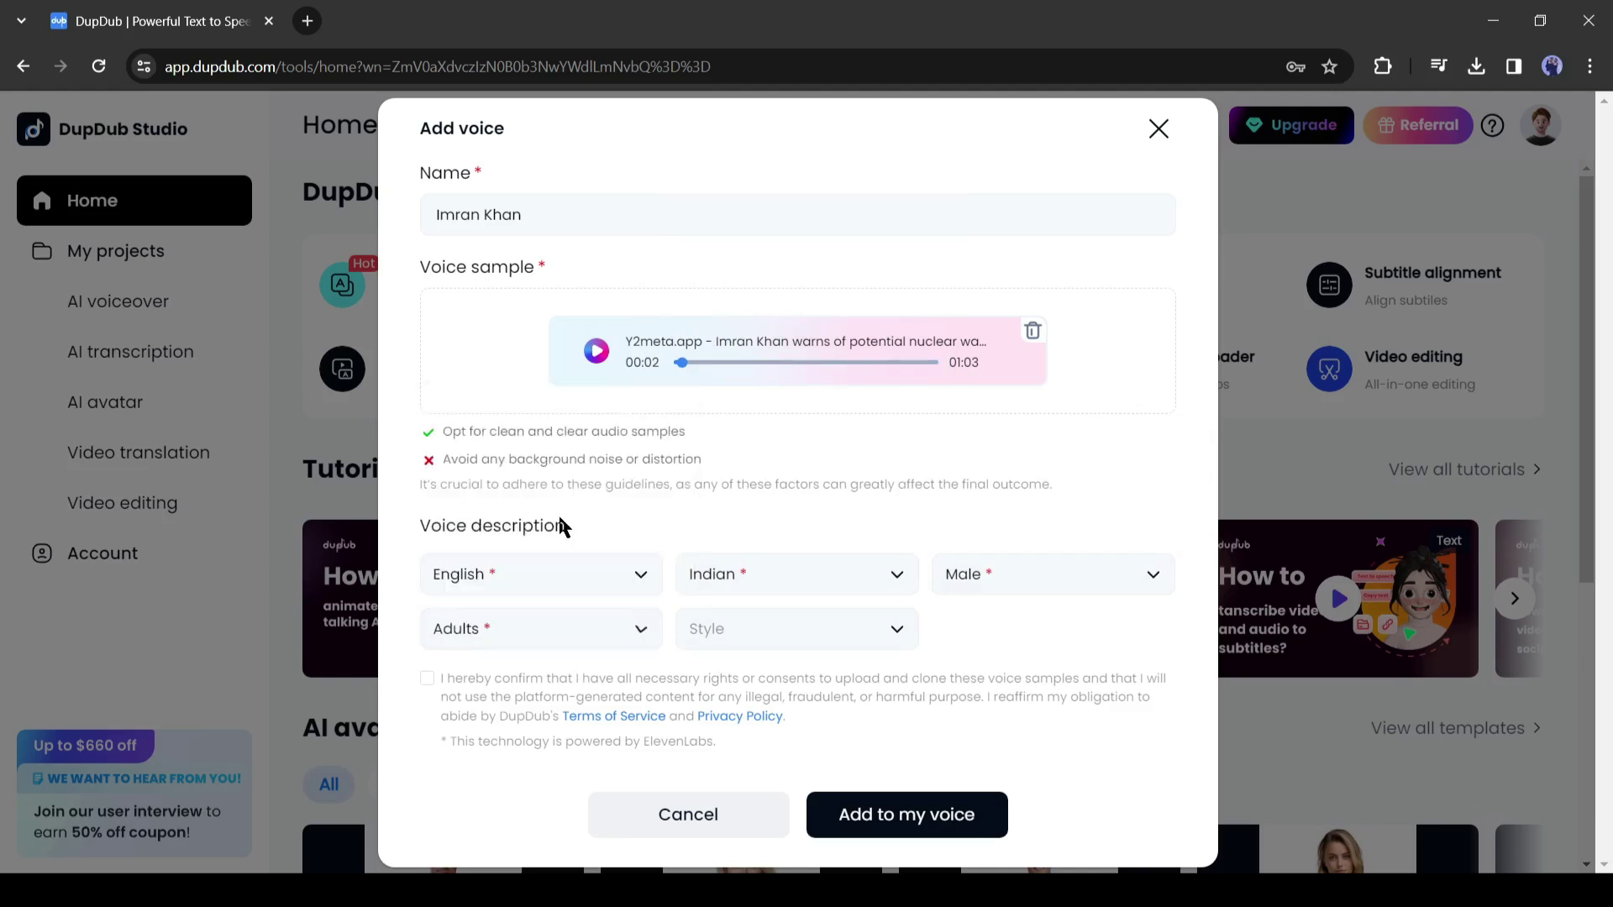
pyautogui.click(873, 630)
pyautogui.click(808, 435)
pyautogui.click(930, 833)
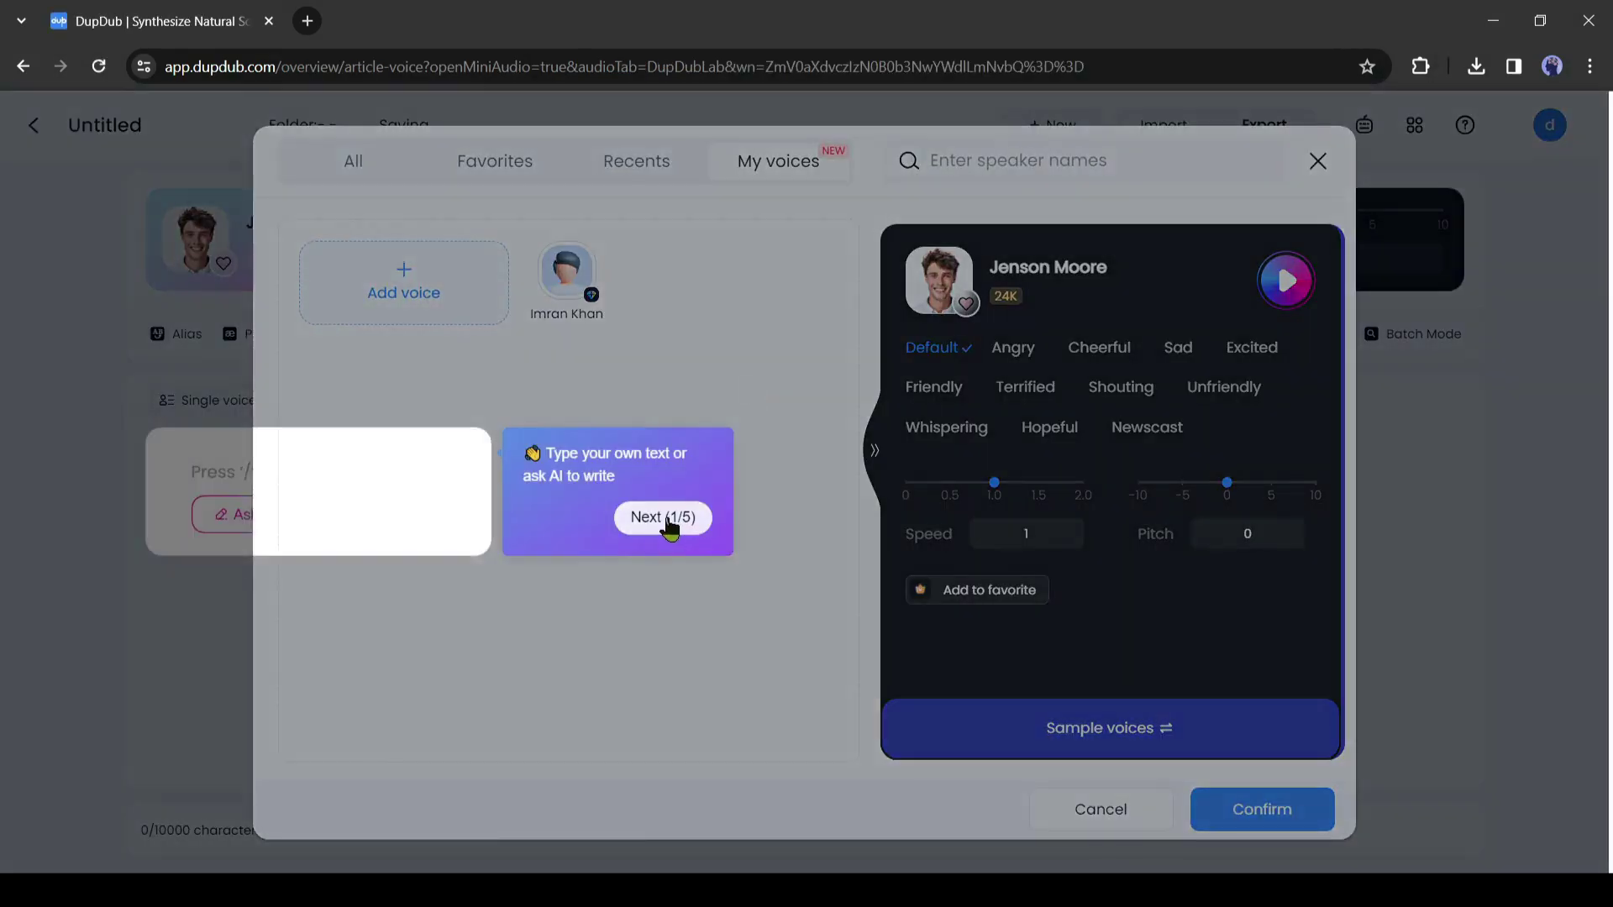
# Step: Skip the onboarding tour and confirm the cloned speaker voice as the voiceover narrator
pyautogui.click(663, 517)
pyautogui.click(701, 402)
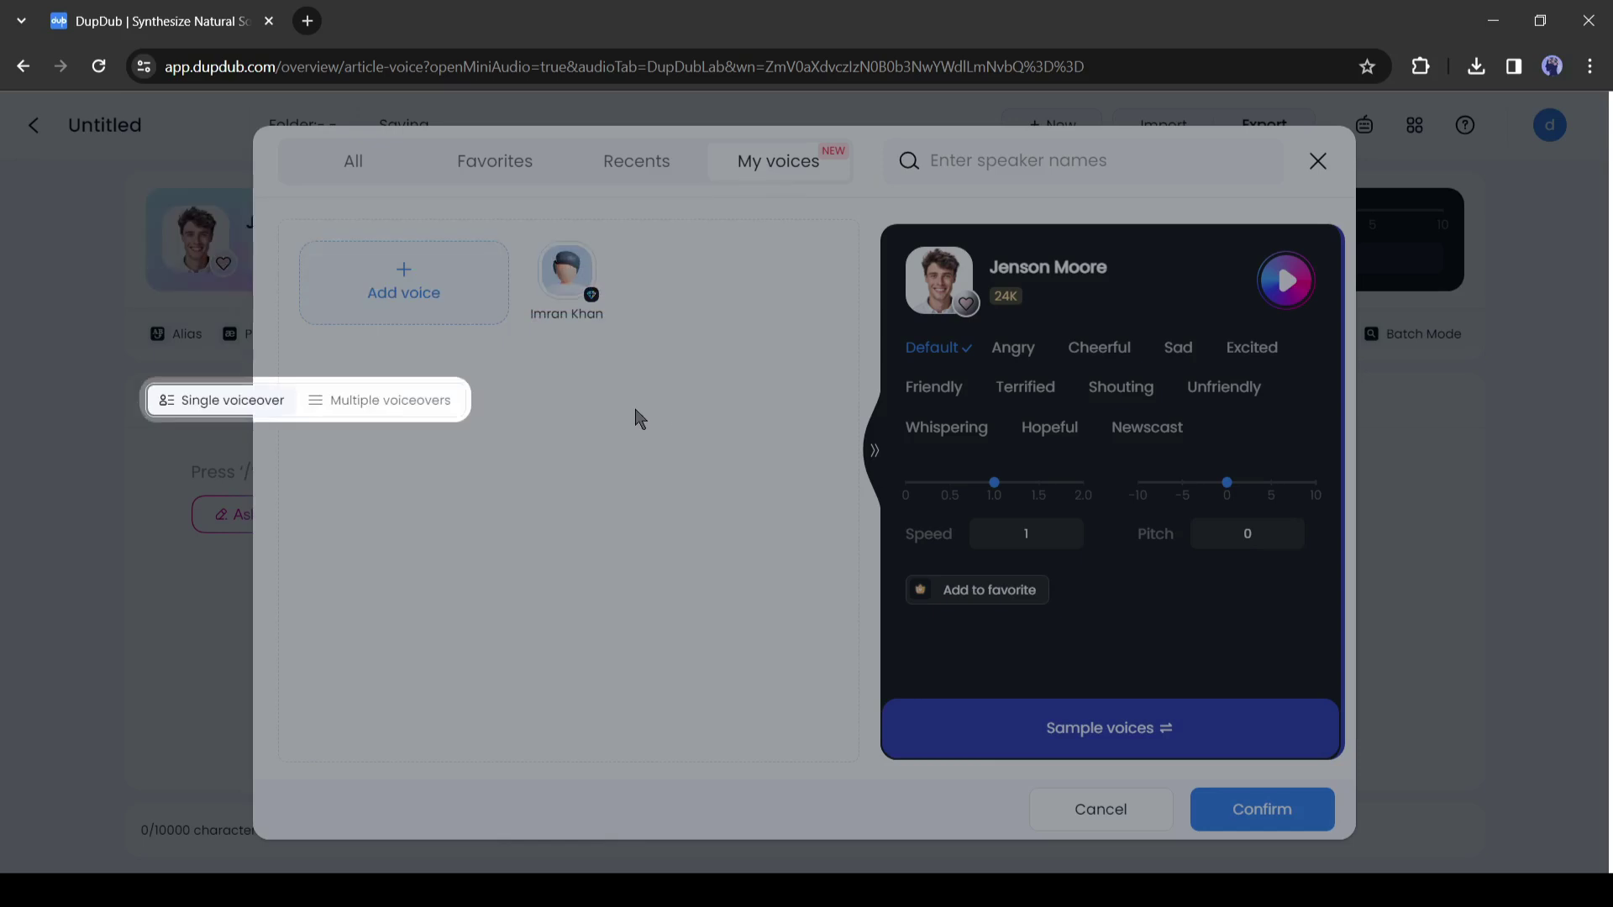
pyautogui.click(672, 508)
pyautogui.click(834, 465)
pyautogui.click(1235, 246)
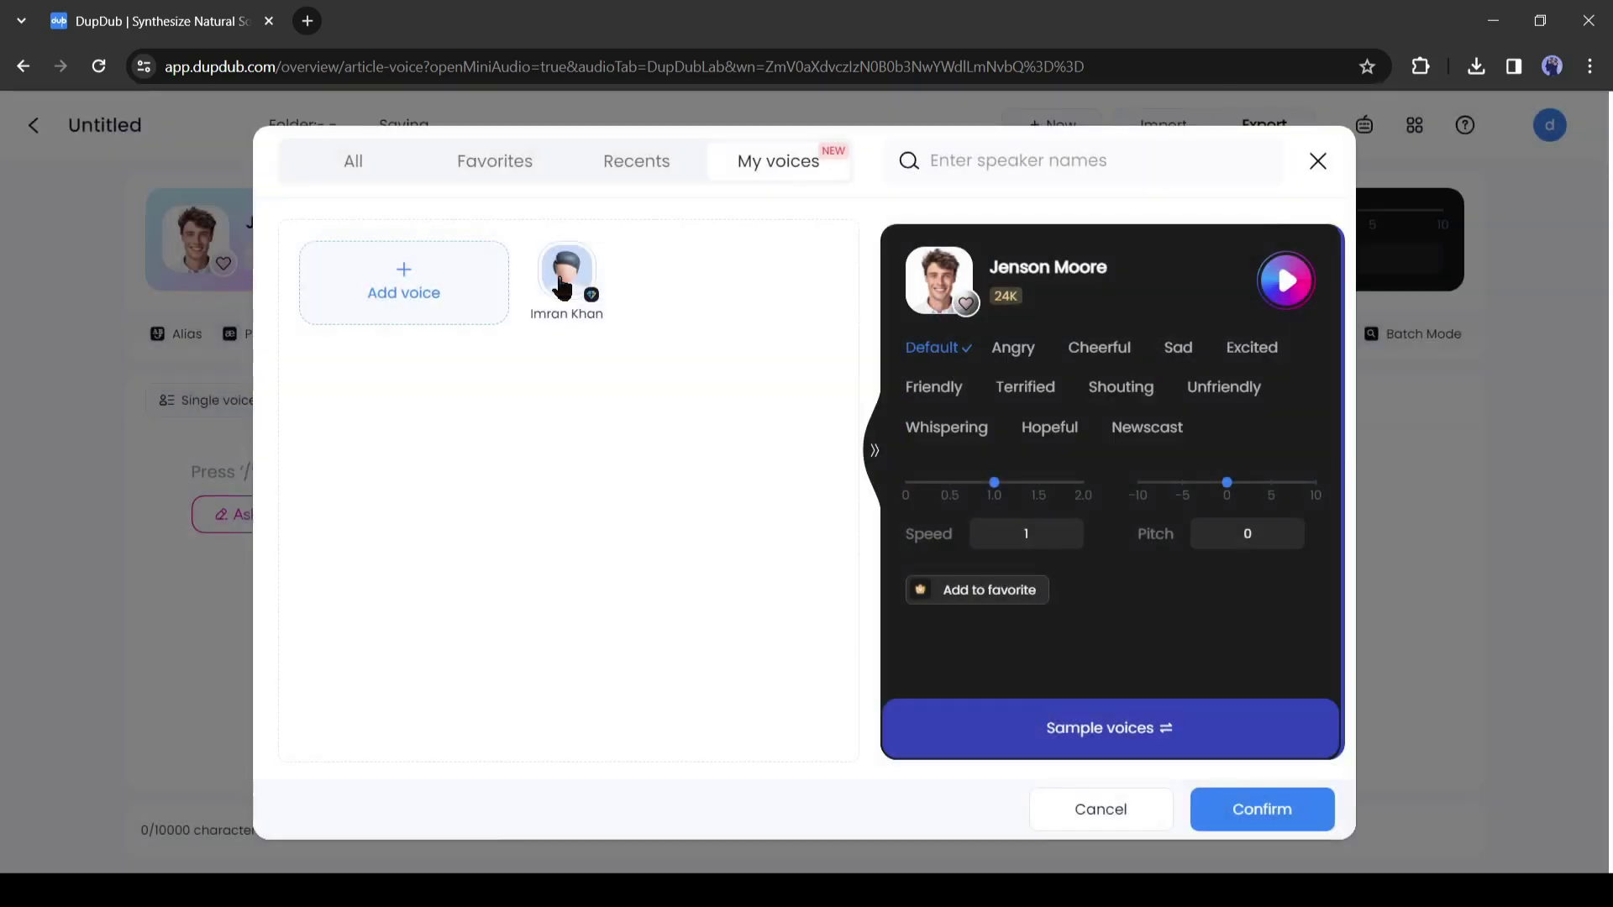
pyautogui.click(574, 290)
pyautogui.click(1273, 808)
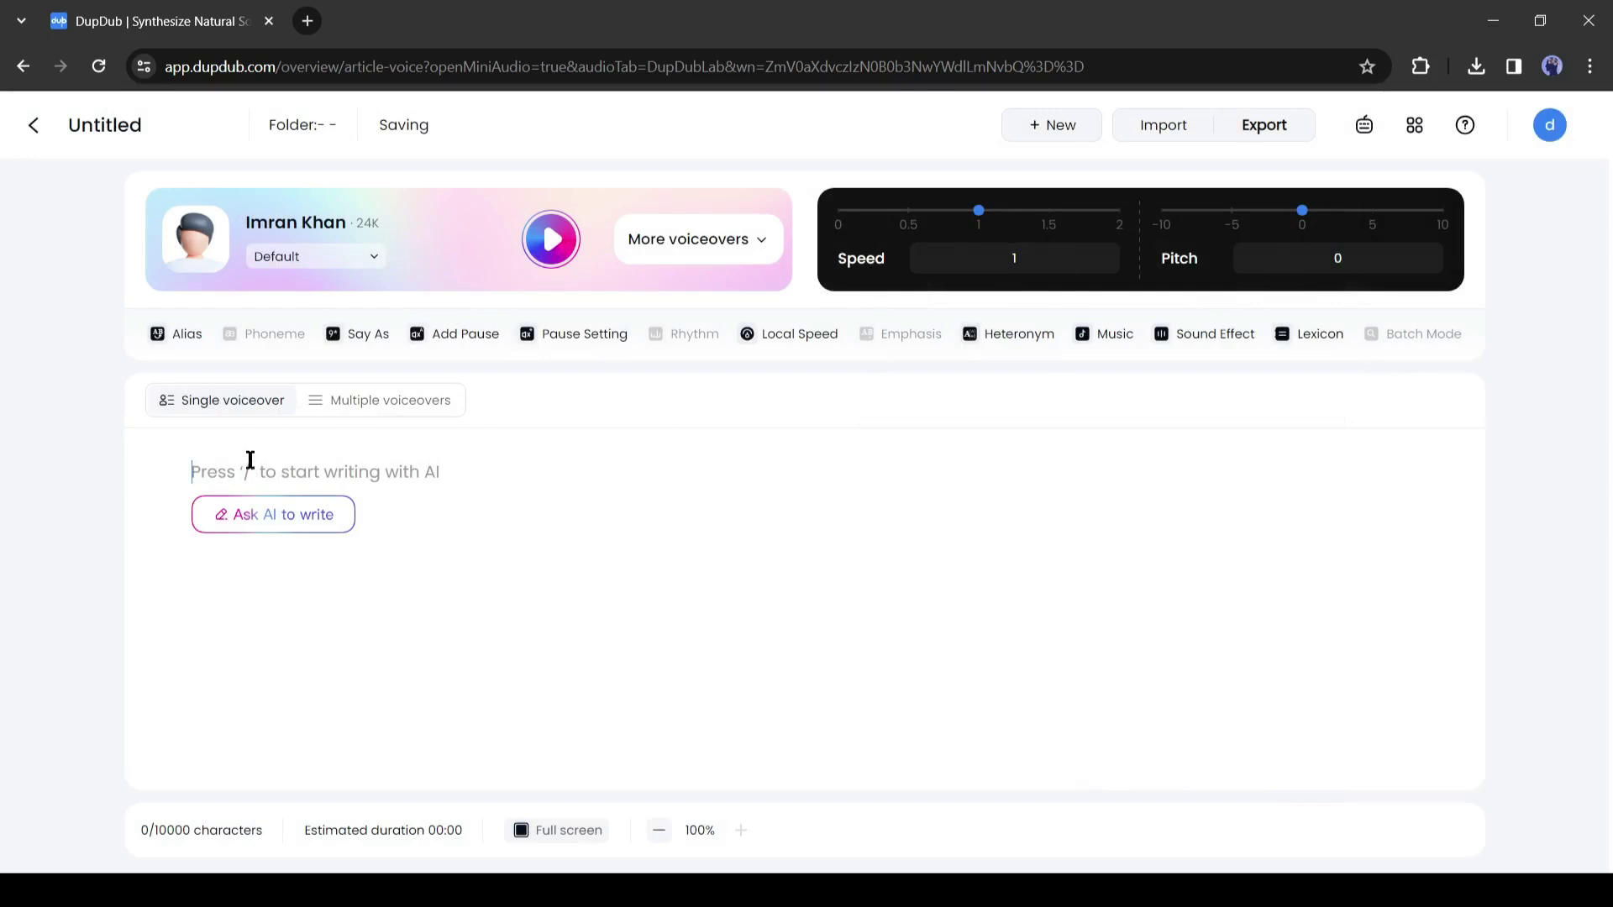
# Step: Have AI write a Podcast script on 'History of science', accept it, and play a preview
pyautogui.click(245, 515)
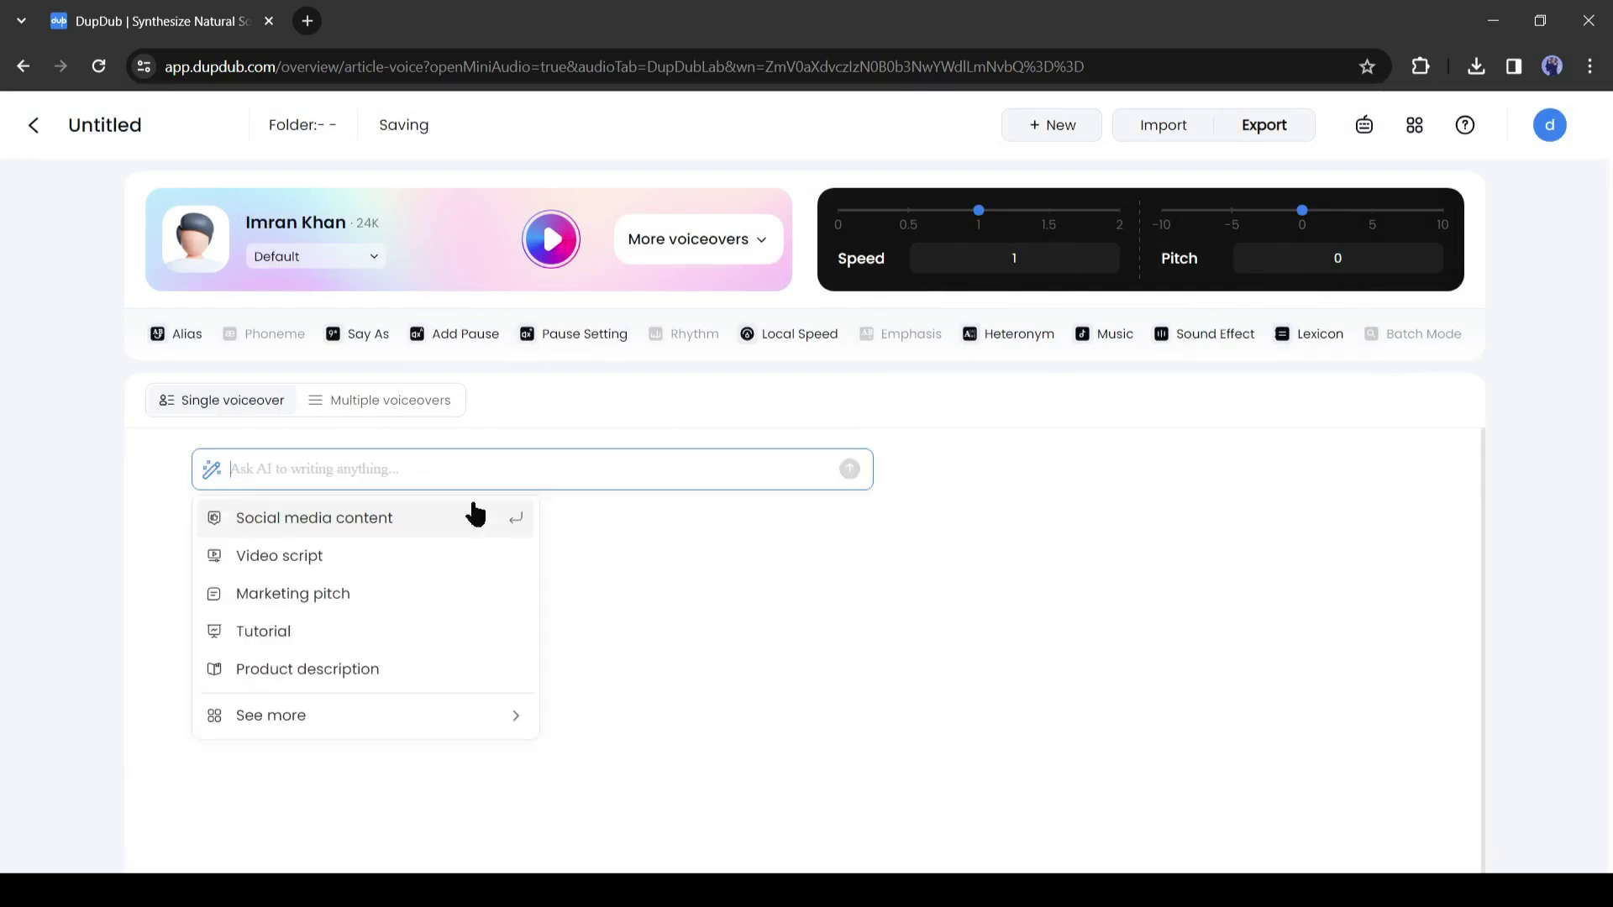
pyautogui.moveTo(527, 733)
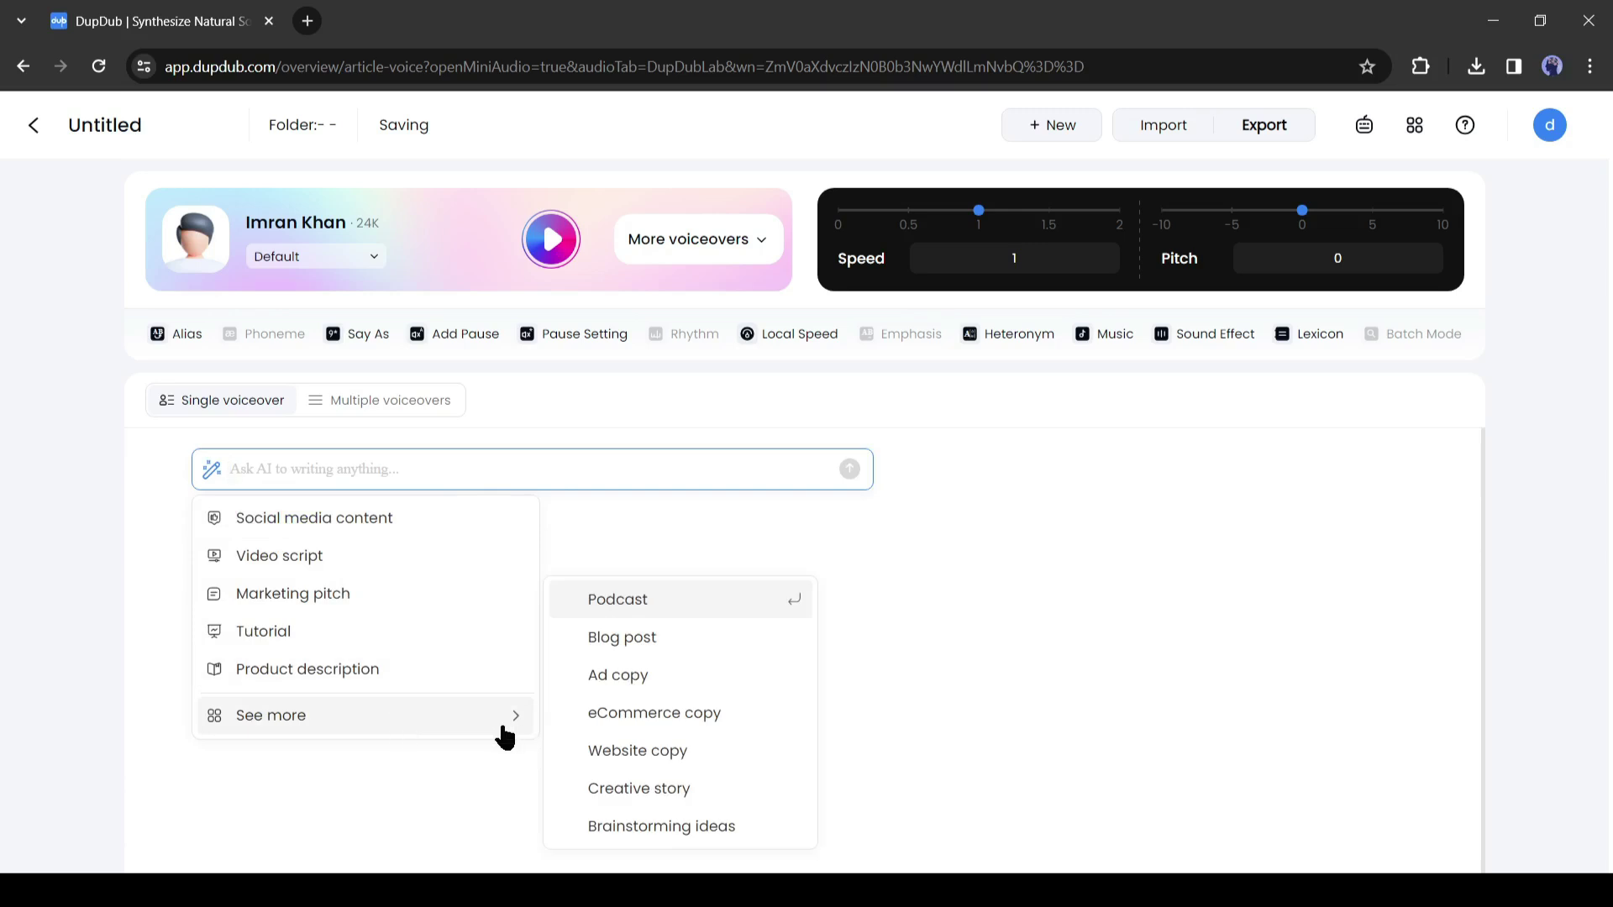
pyautogui.click(715, 606)
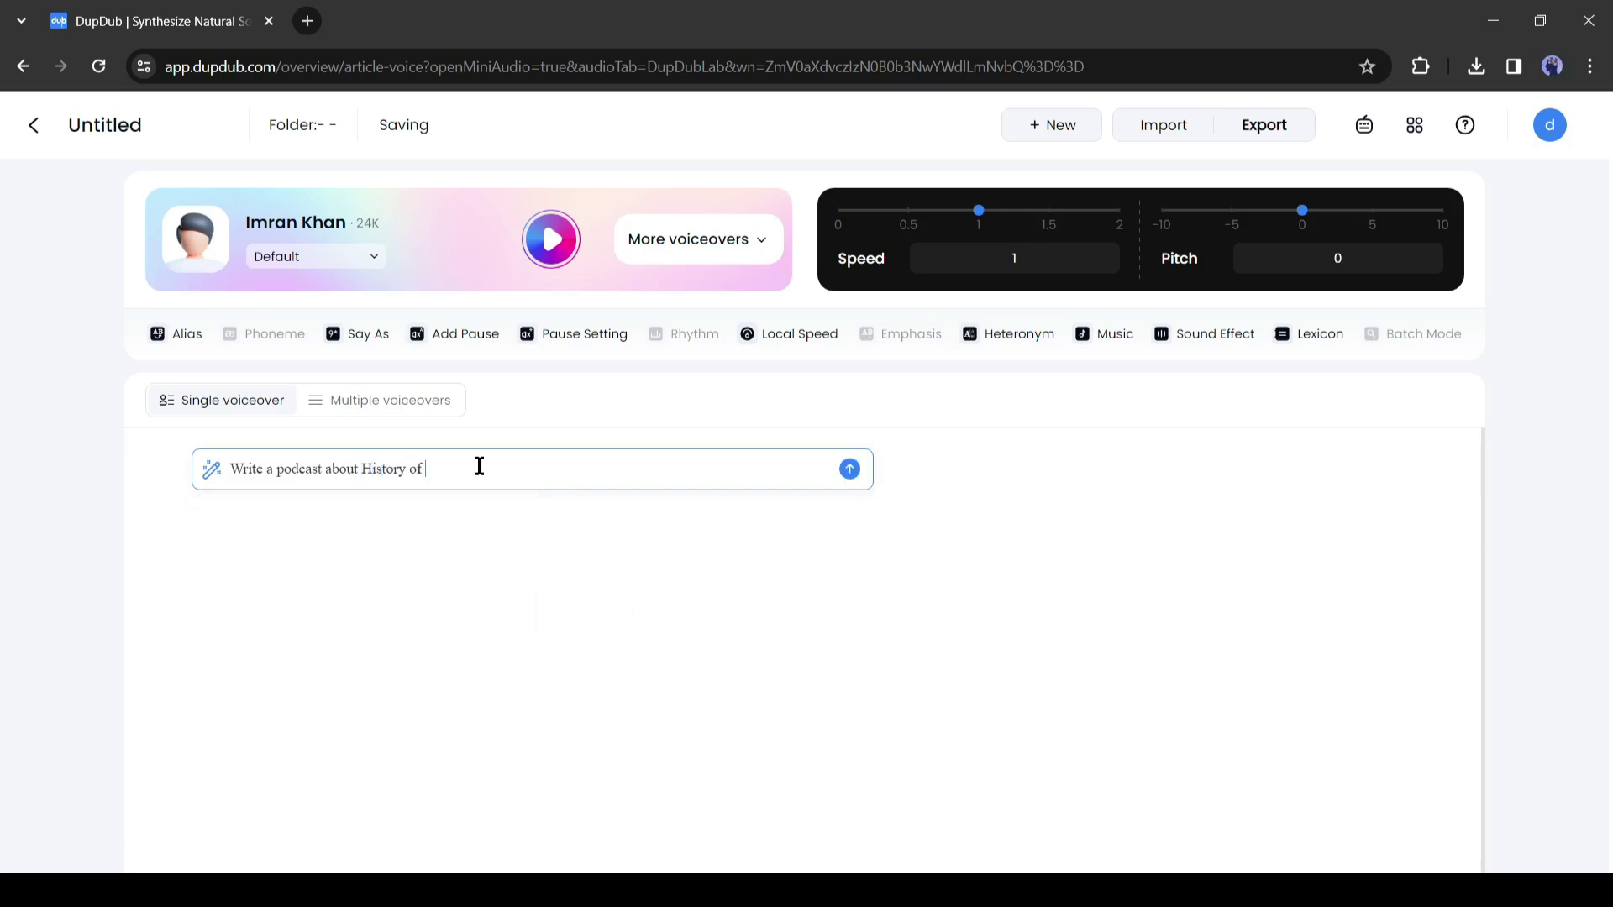
pyautogui.write('History of science')
pyautogui.press('Return')
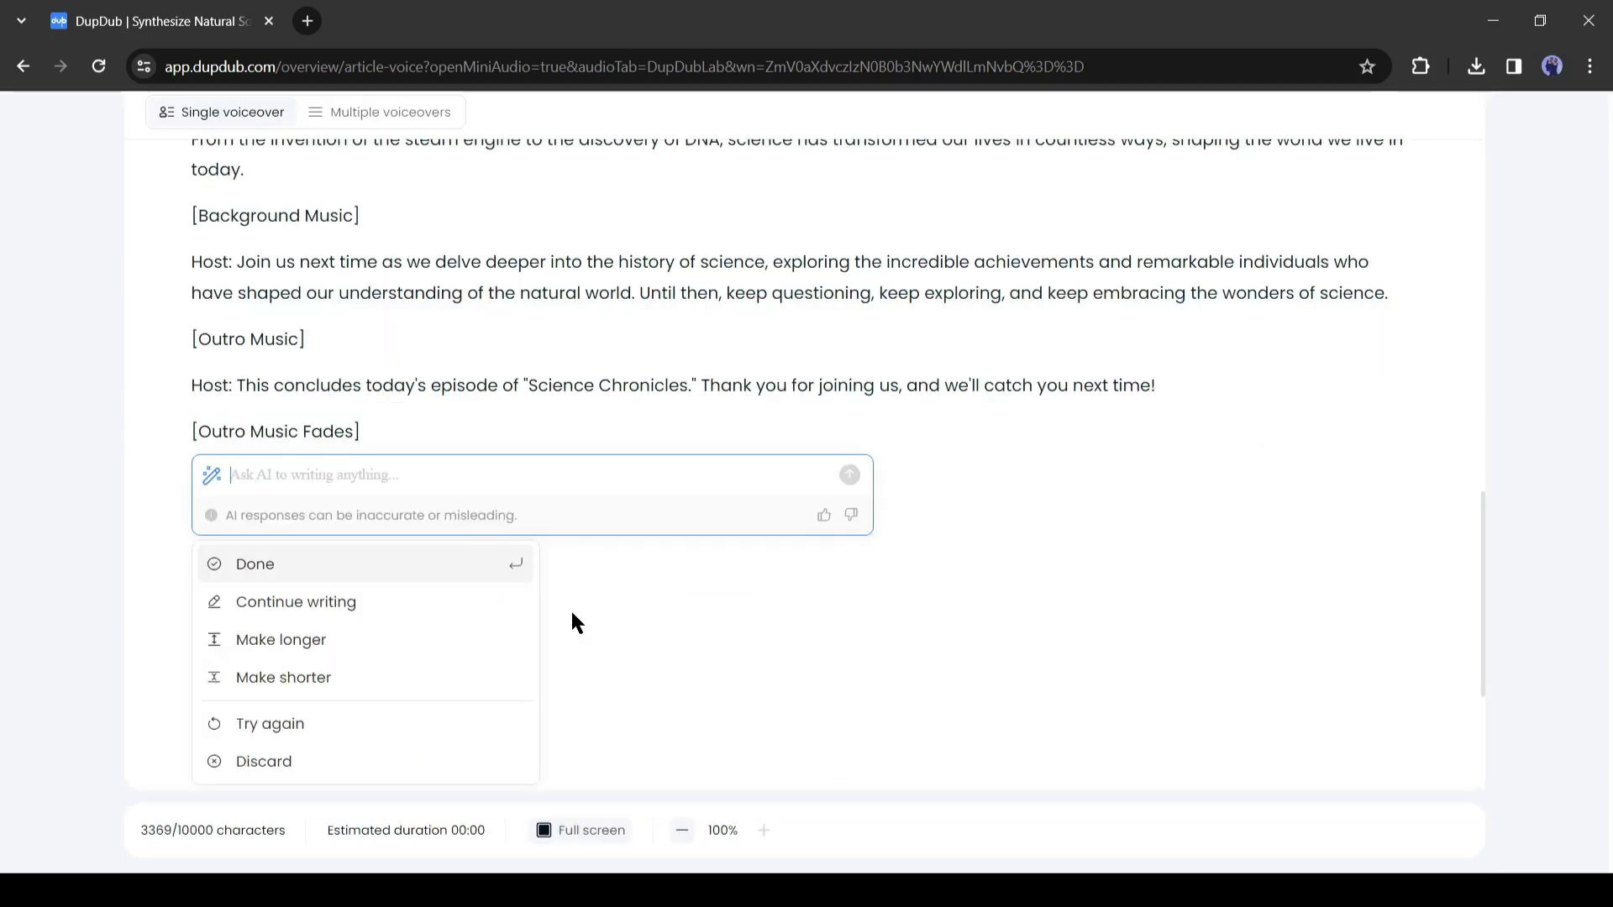
pyautogui.click(252, 562)
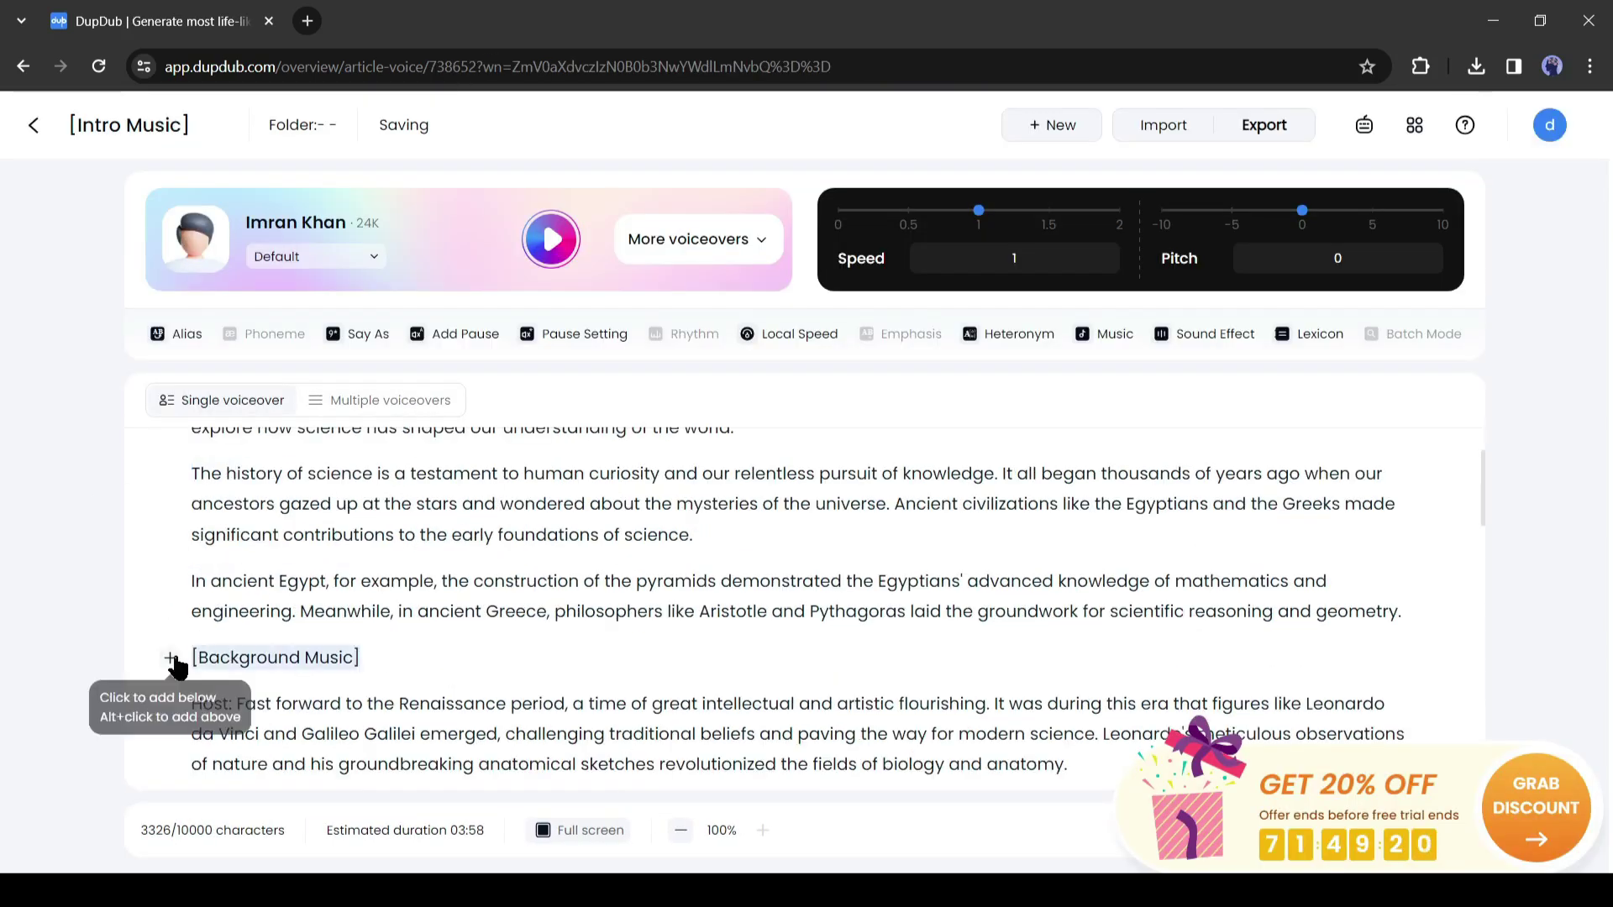
pyautogui.scroll(3, 547, 614)
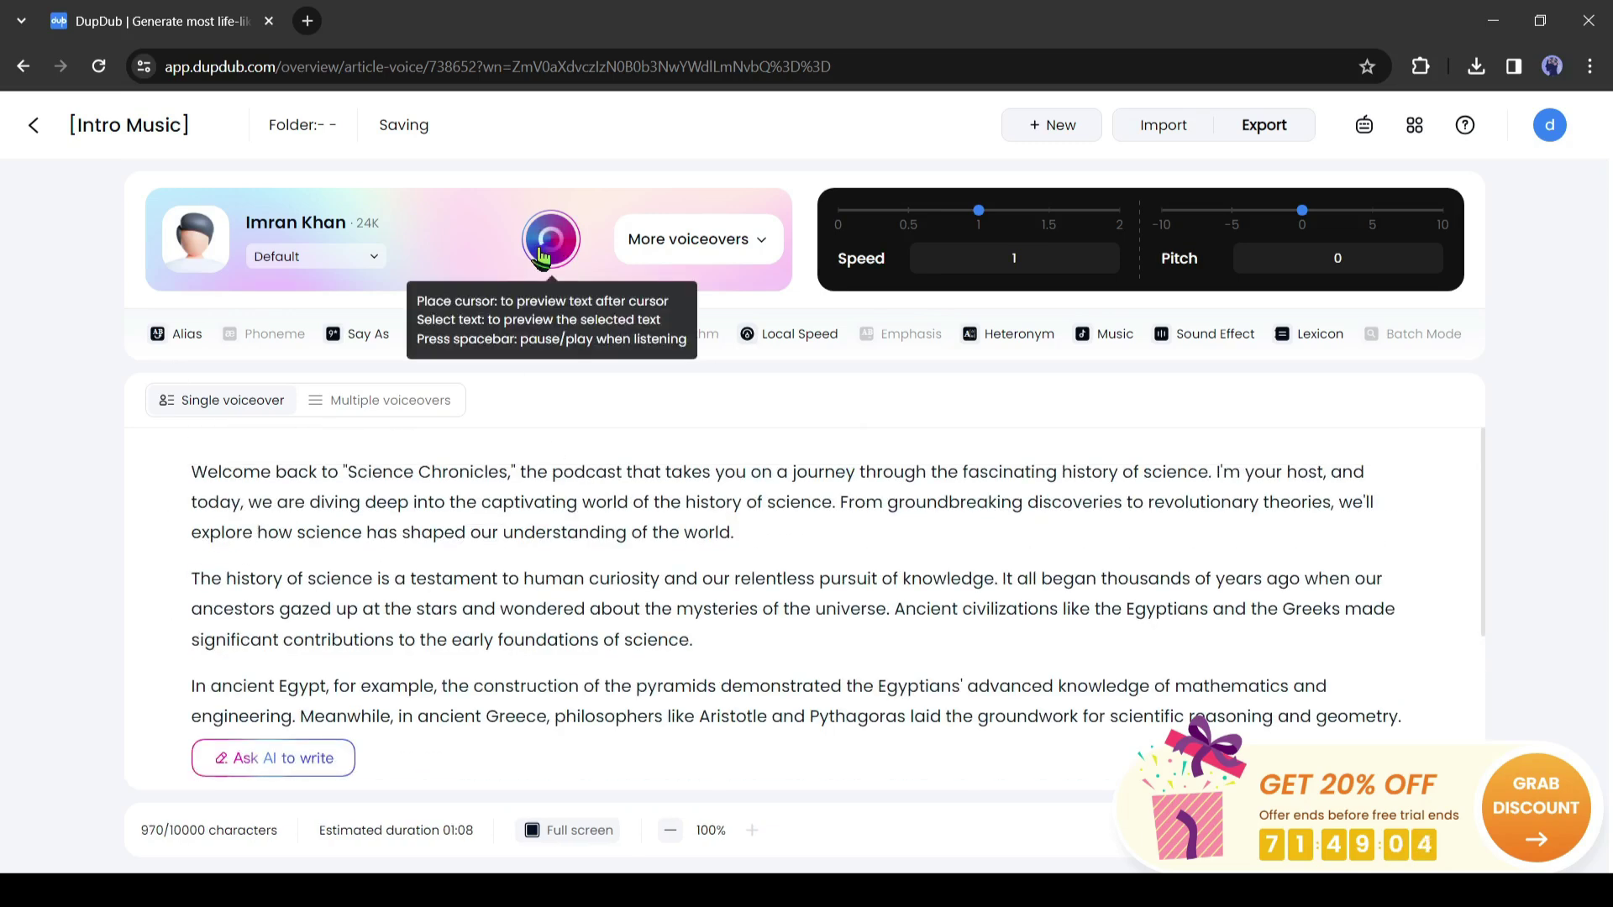
pyautogui.click(543, 252)
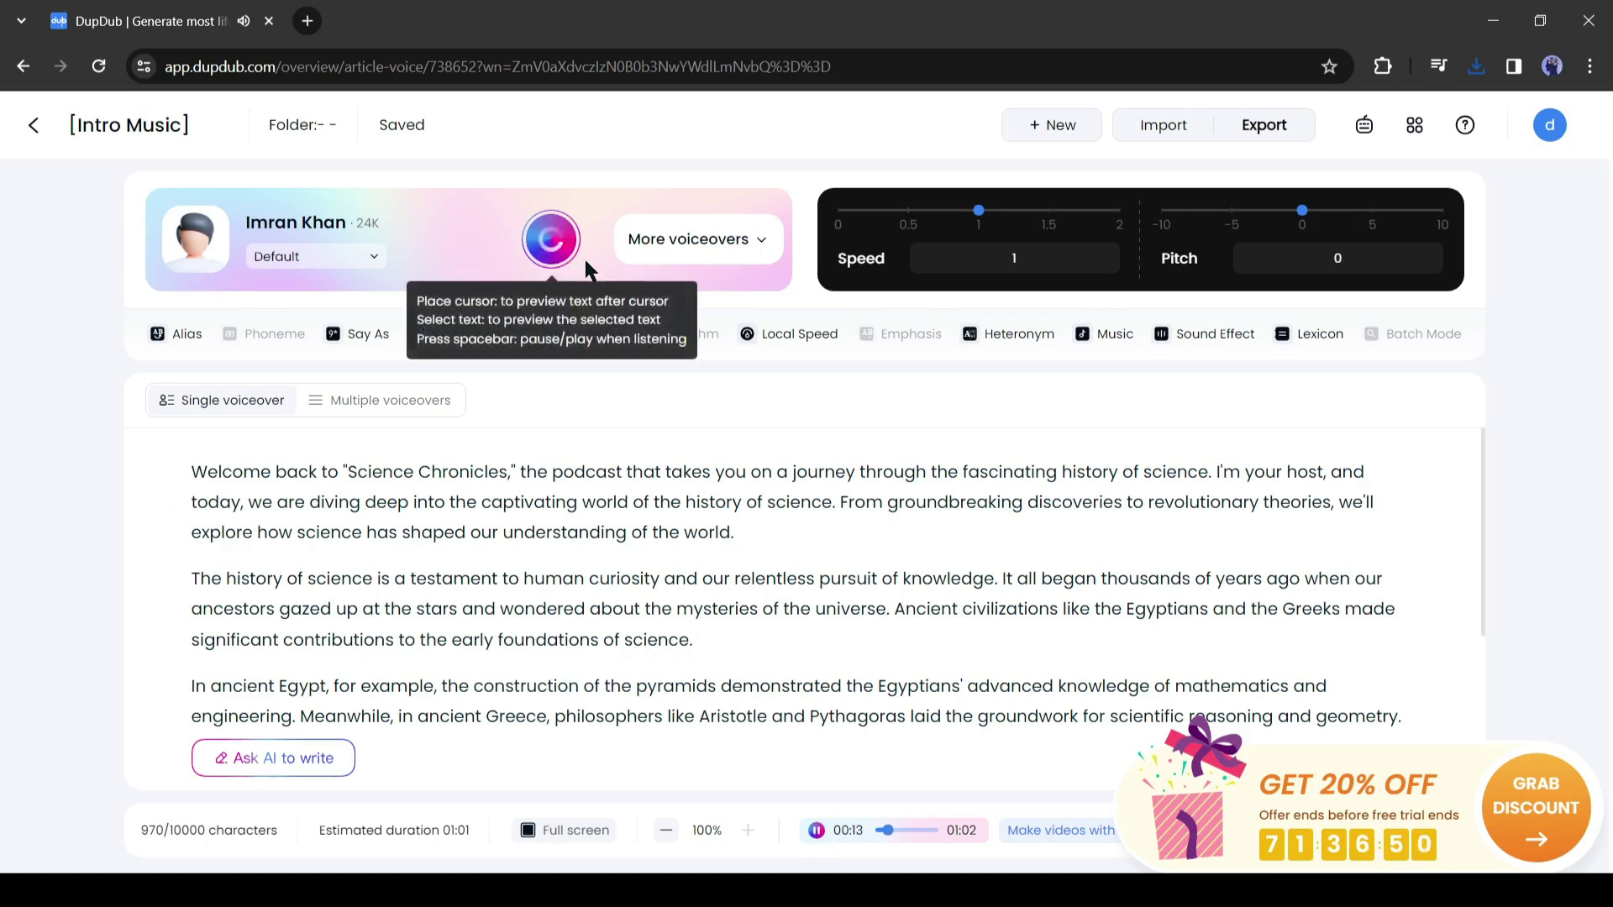
# Step: Export the voiceover in WAV audio format
pyautogui.click(1266, 126)
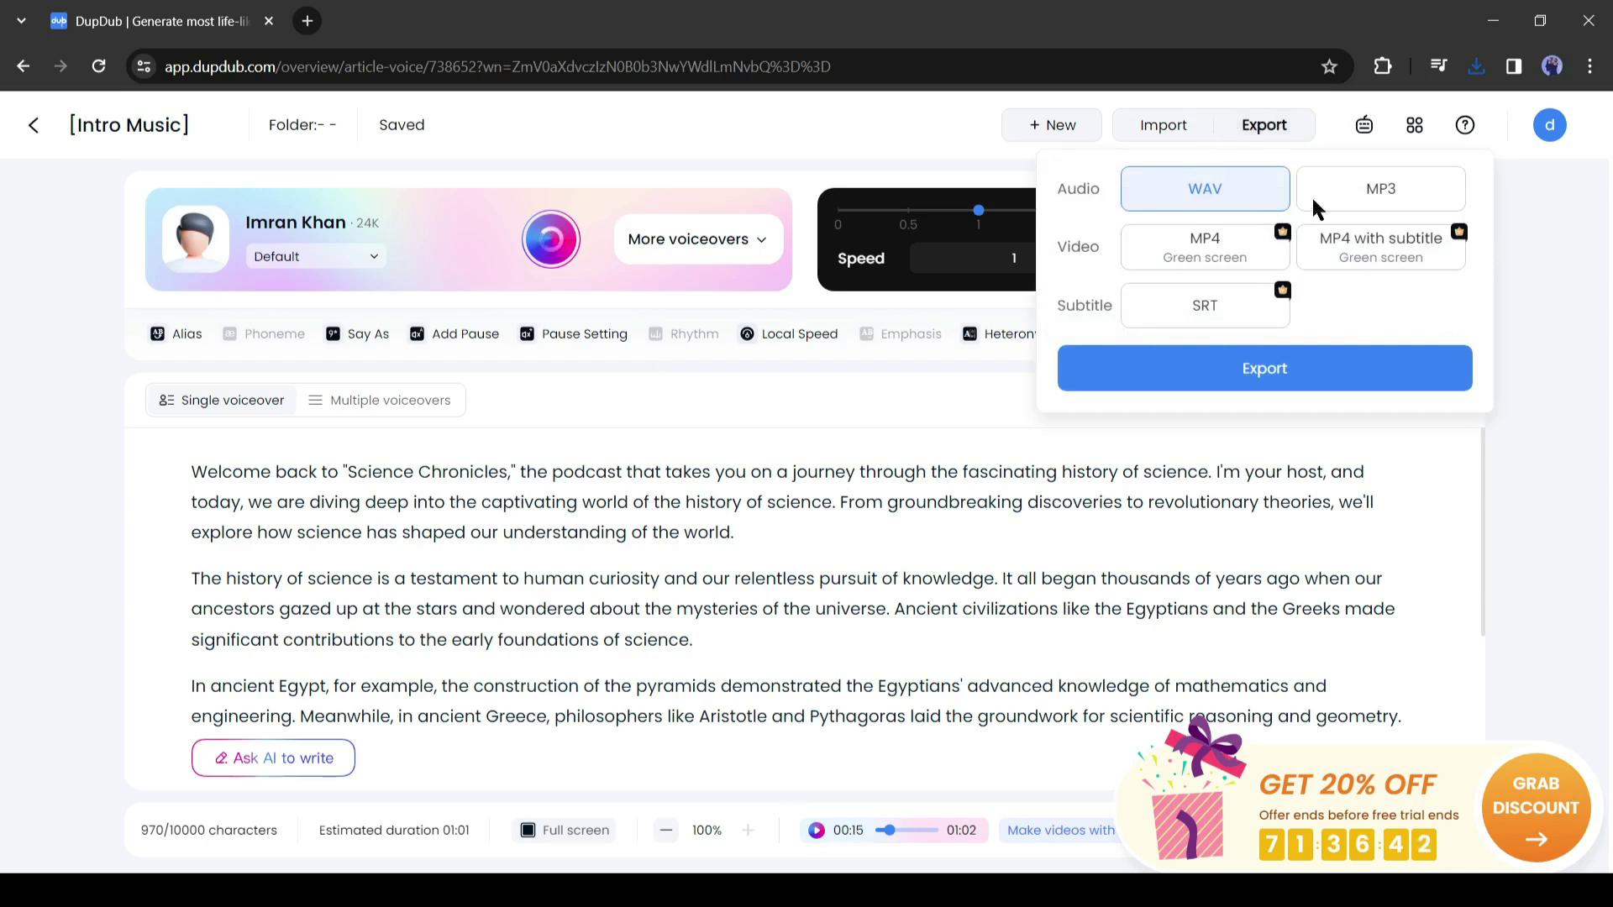
pyautogui.click(1344, 192)
pyautogui.click(1202, 194)
pyautogui.click(1283, 372)
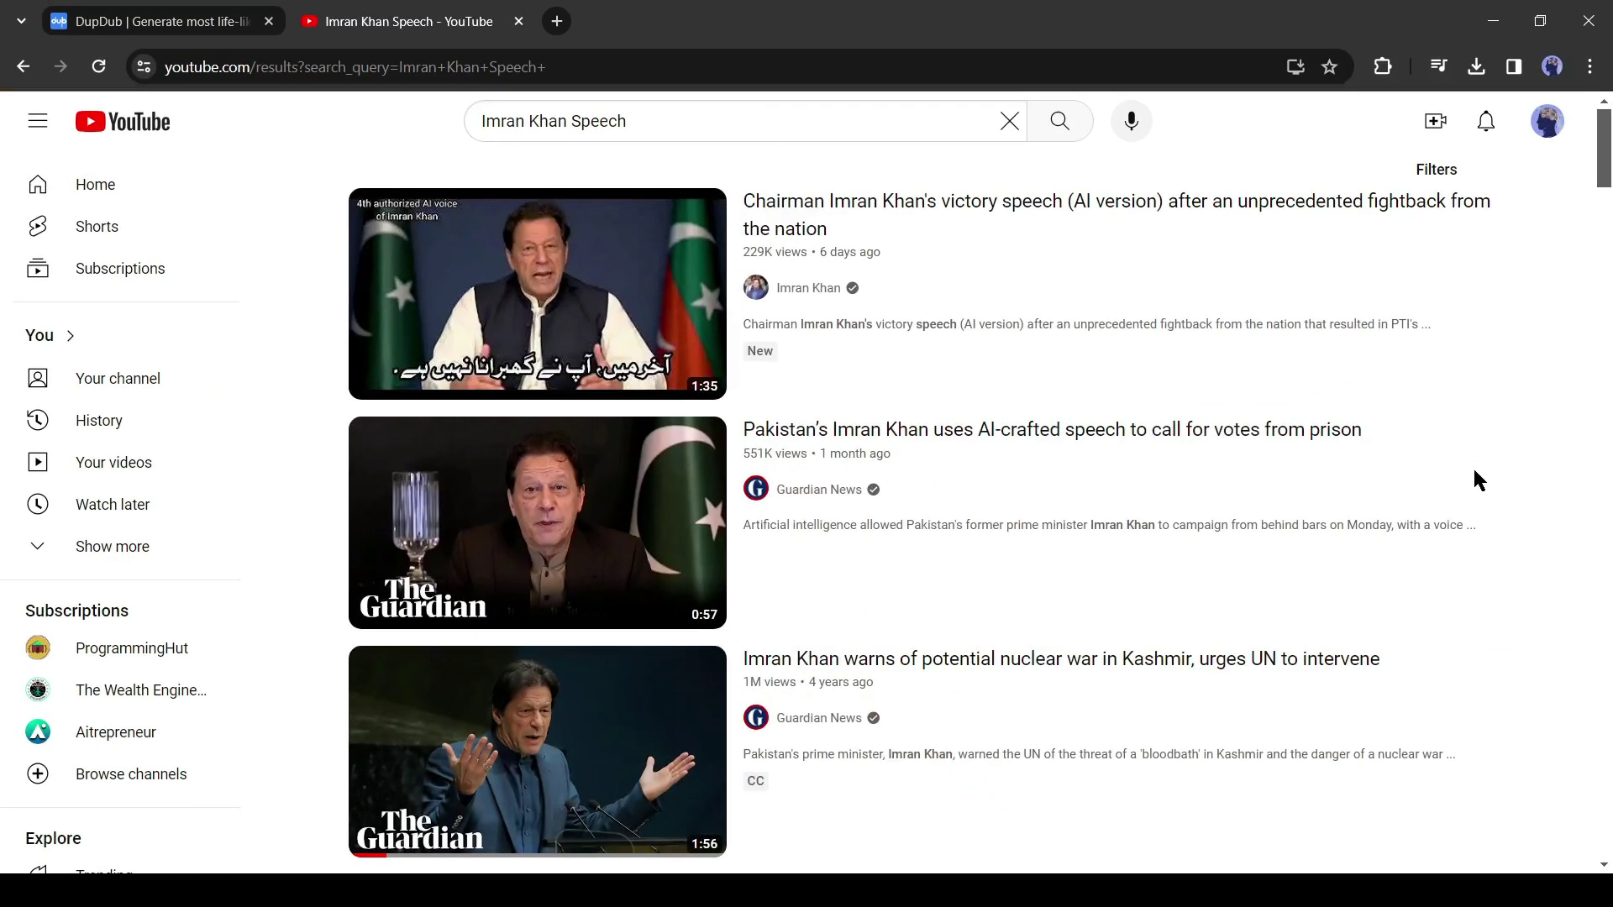
# Step: Scroll down through the YouTube search results for the politician's speeches
pyautogui.scroll(-12, 1544, 368)
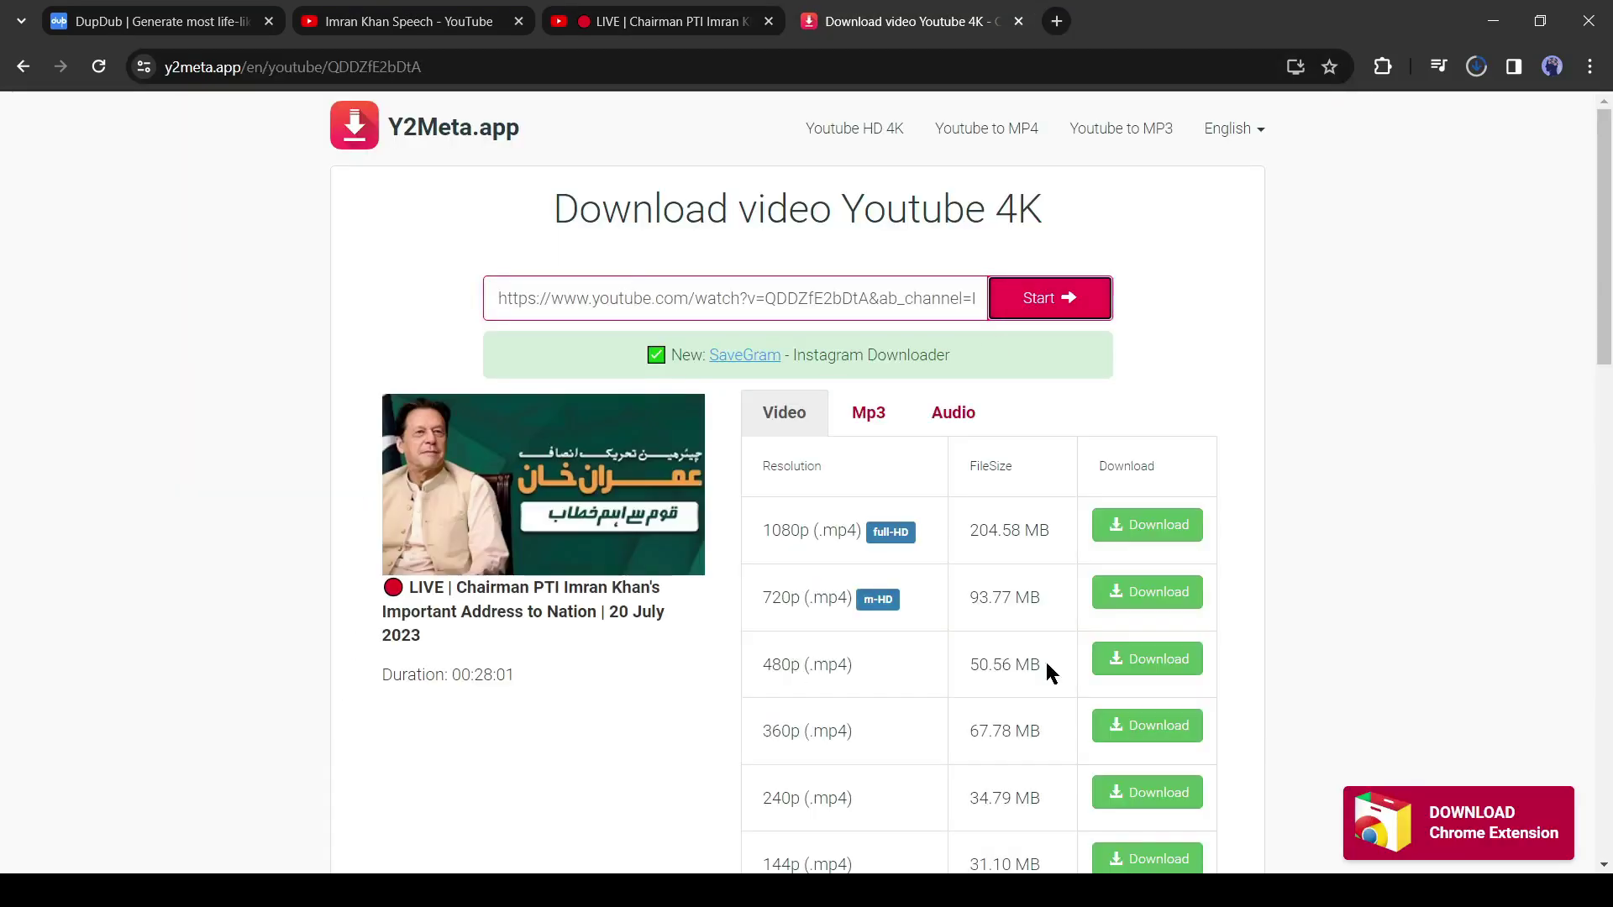
# Step: Download the chosen live speech video as a 1080p MP4
pyautogui.click(1151, 527)
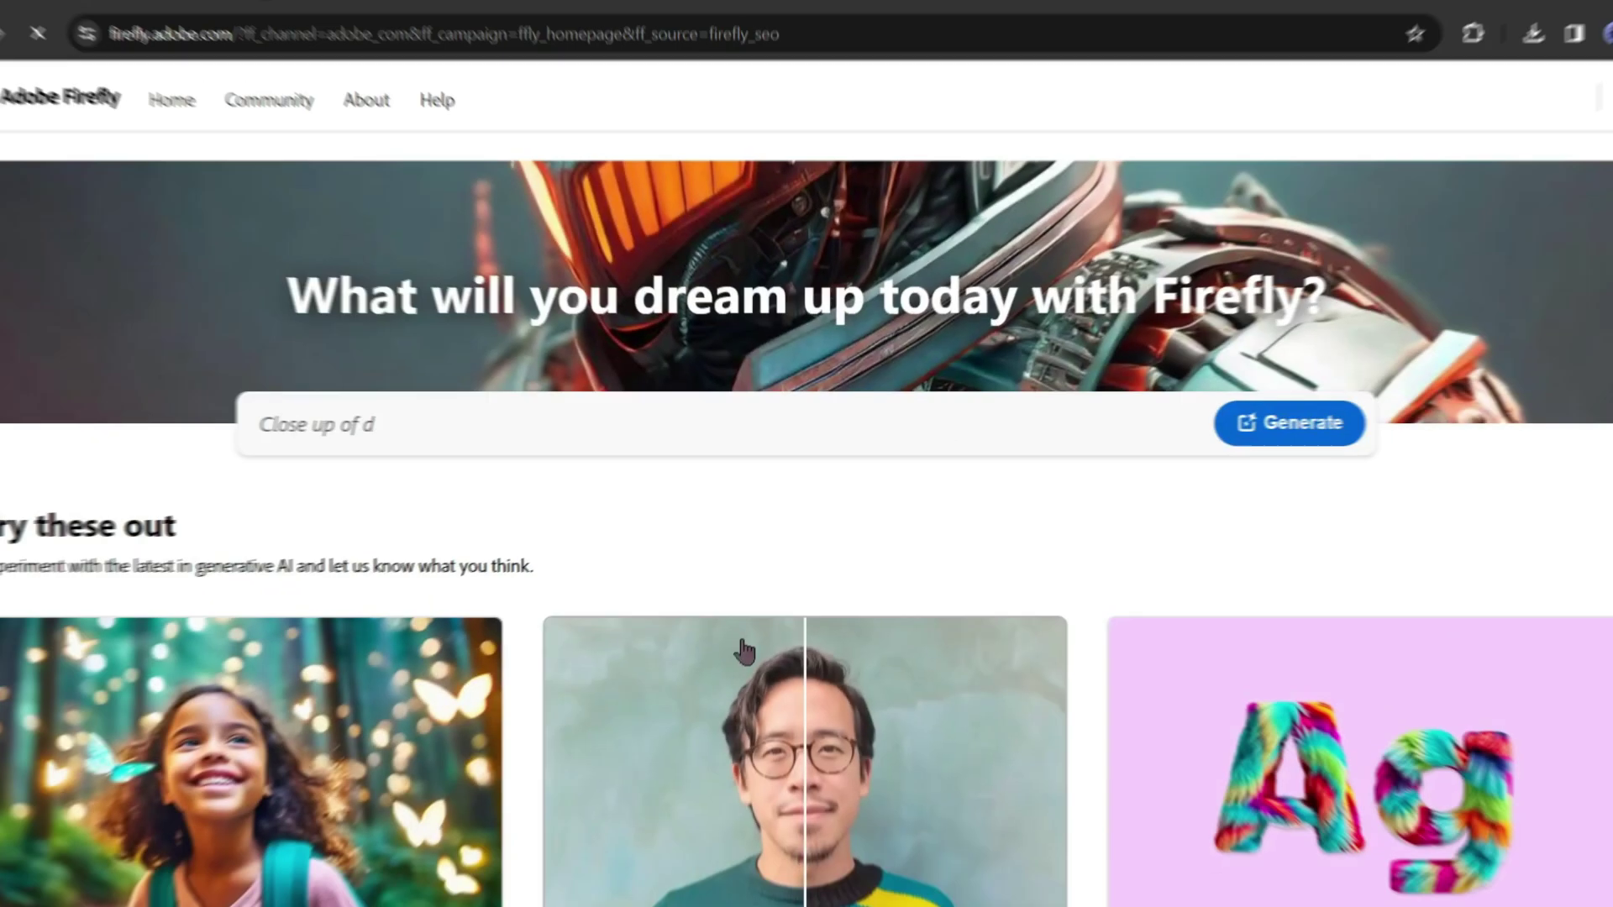
# Step: Load the speaker frame into Generative fill and fill its empty left area with generated background
pyautogui.scroll(-3, 738, 648)
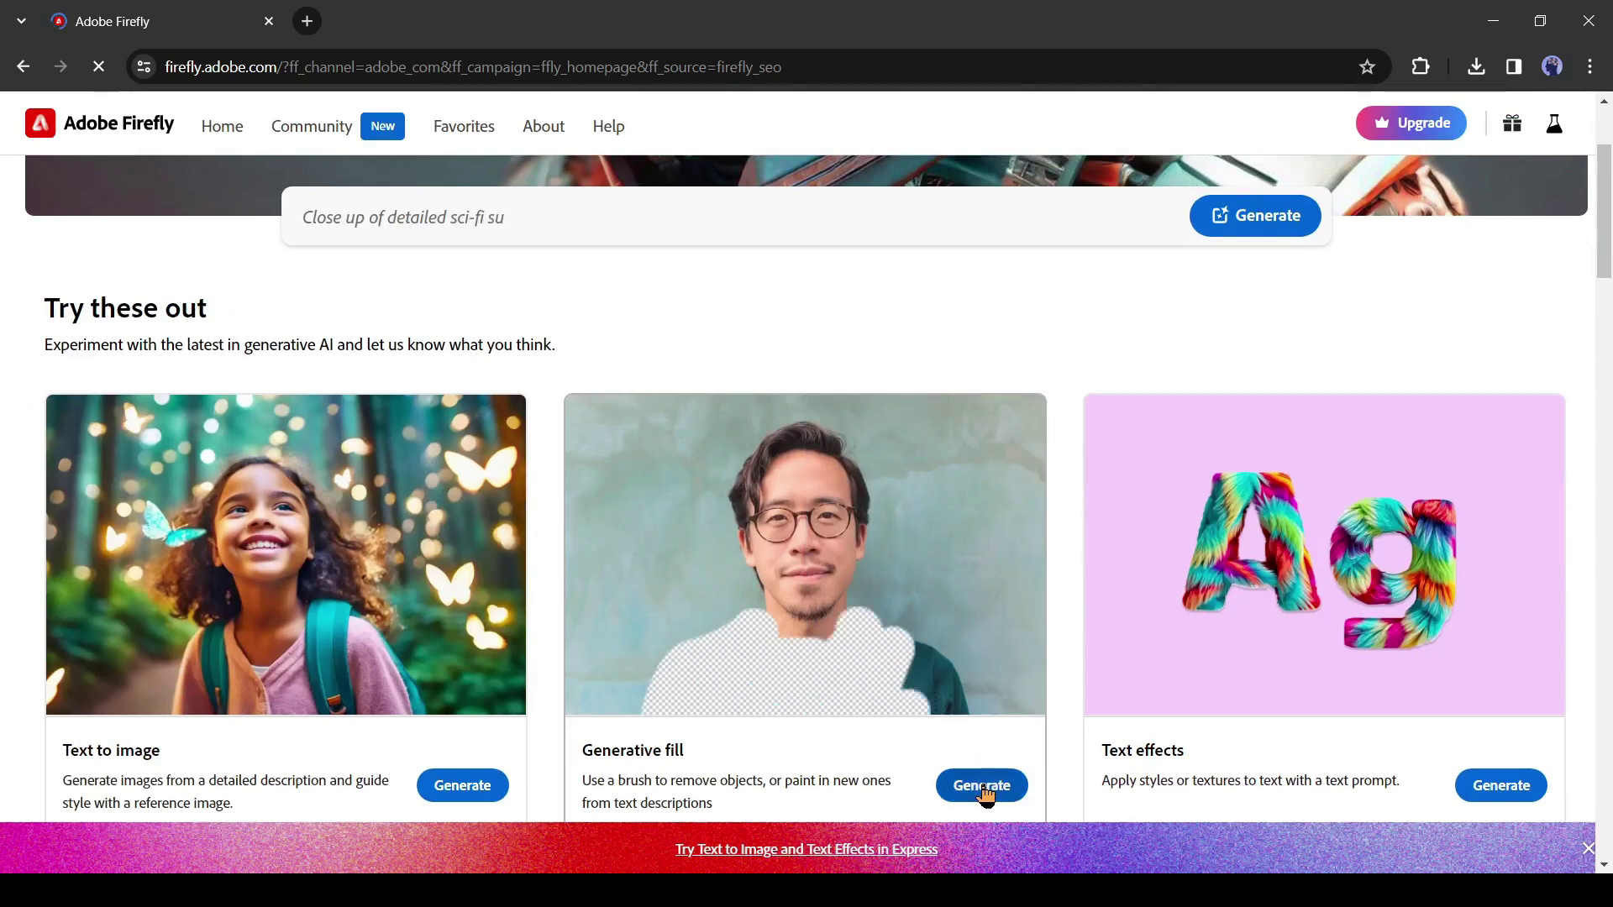
pyautogui.click(979, 784)
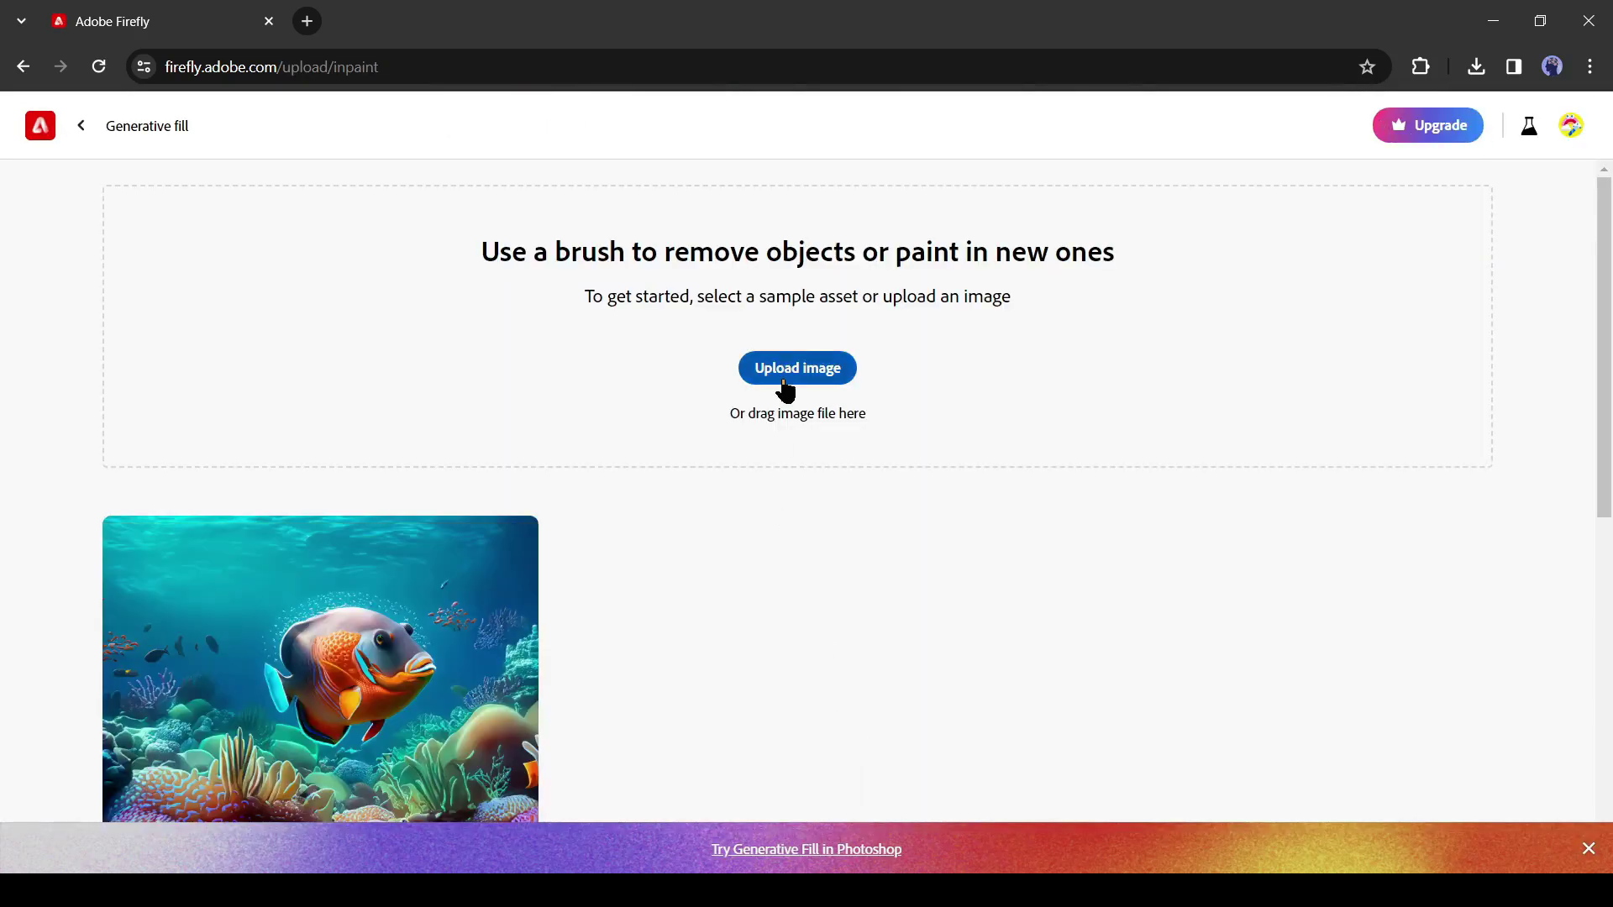
pyautogui.click(783, 387)
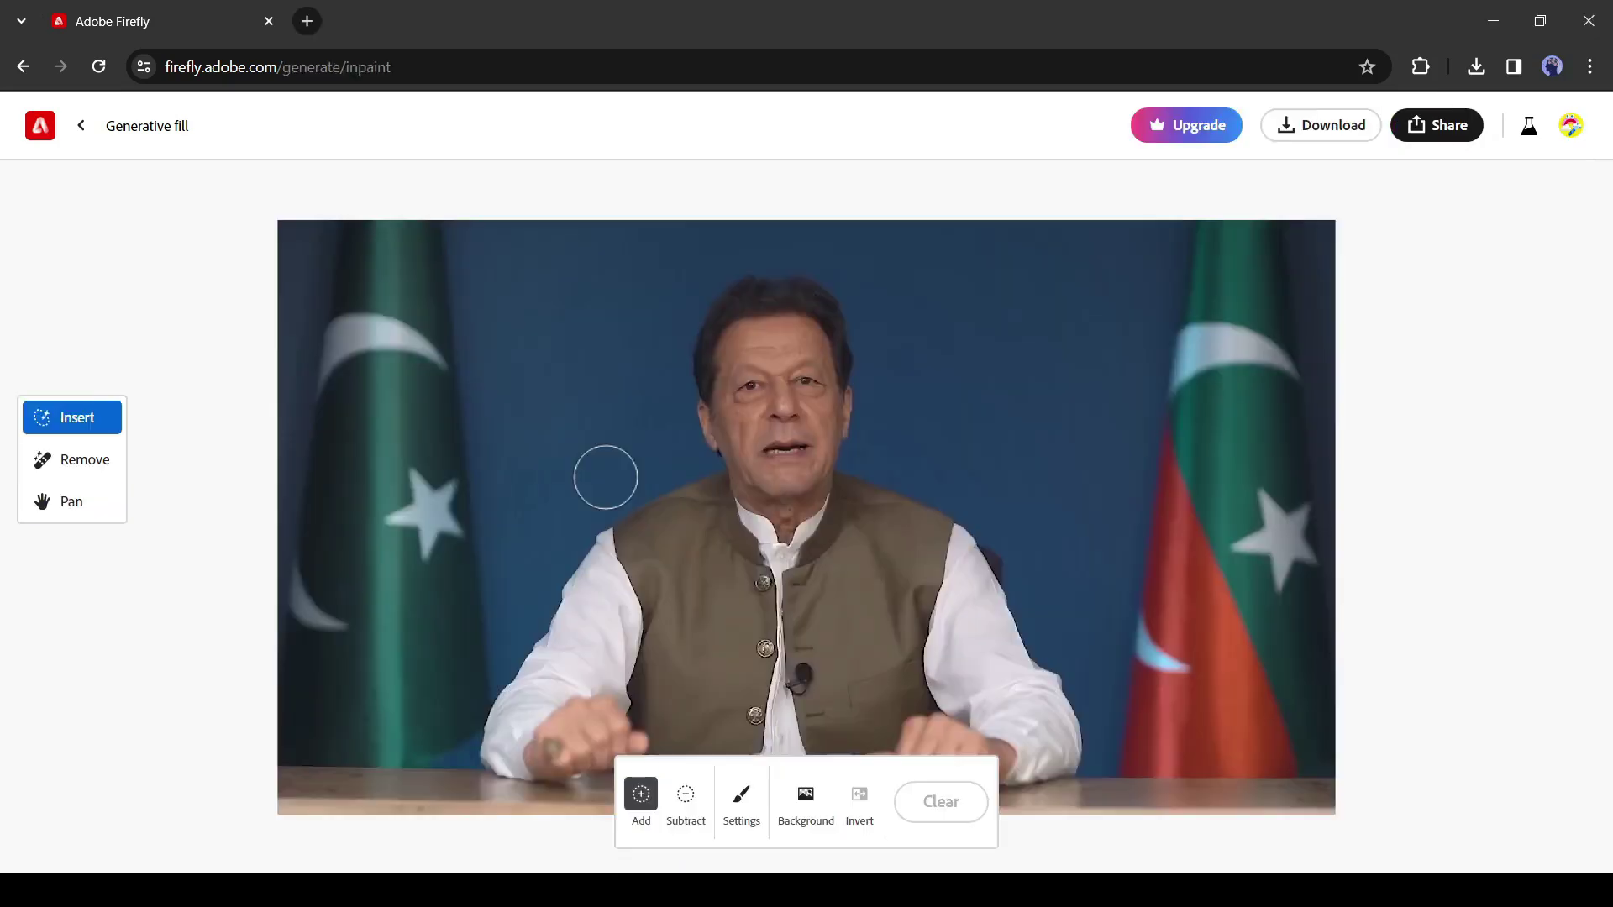
pyautogui.moveTo(605, 475)
pyautogui.mouseDown()
pyautogui.moveTo(440, 684)
pyautogui.moveTo(450, 540)
pyautogui.mouseUp()
pyautogui.click(1207, 815)
pyautogui.click(1074, 785)
# Step: Fill the right strip with generated bookshelves and download the widened image
pyautogui.moveTo(1117, 235)
pyautogui.mouseDown()
pyautogui.moveTo(1118, 715)
pyautogui.moveTo(1294, 252)
pyautogui.mouseUp()
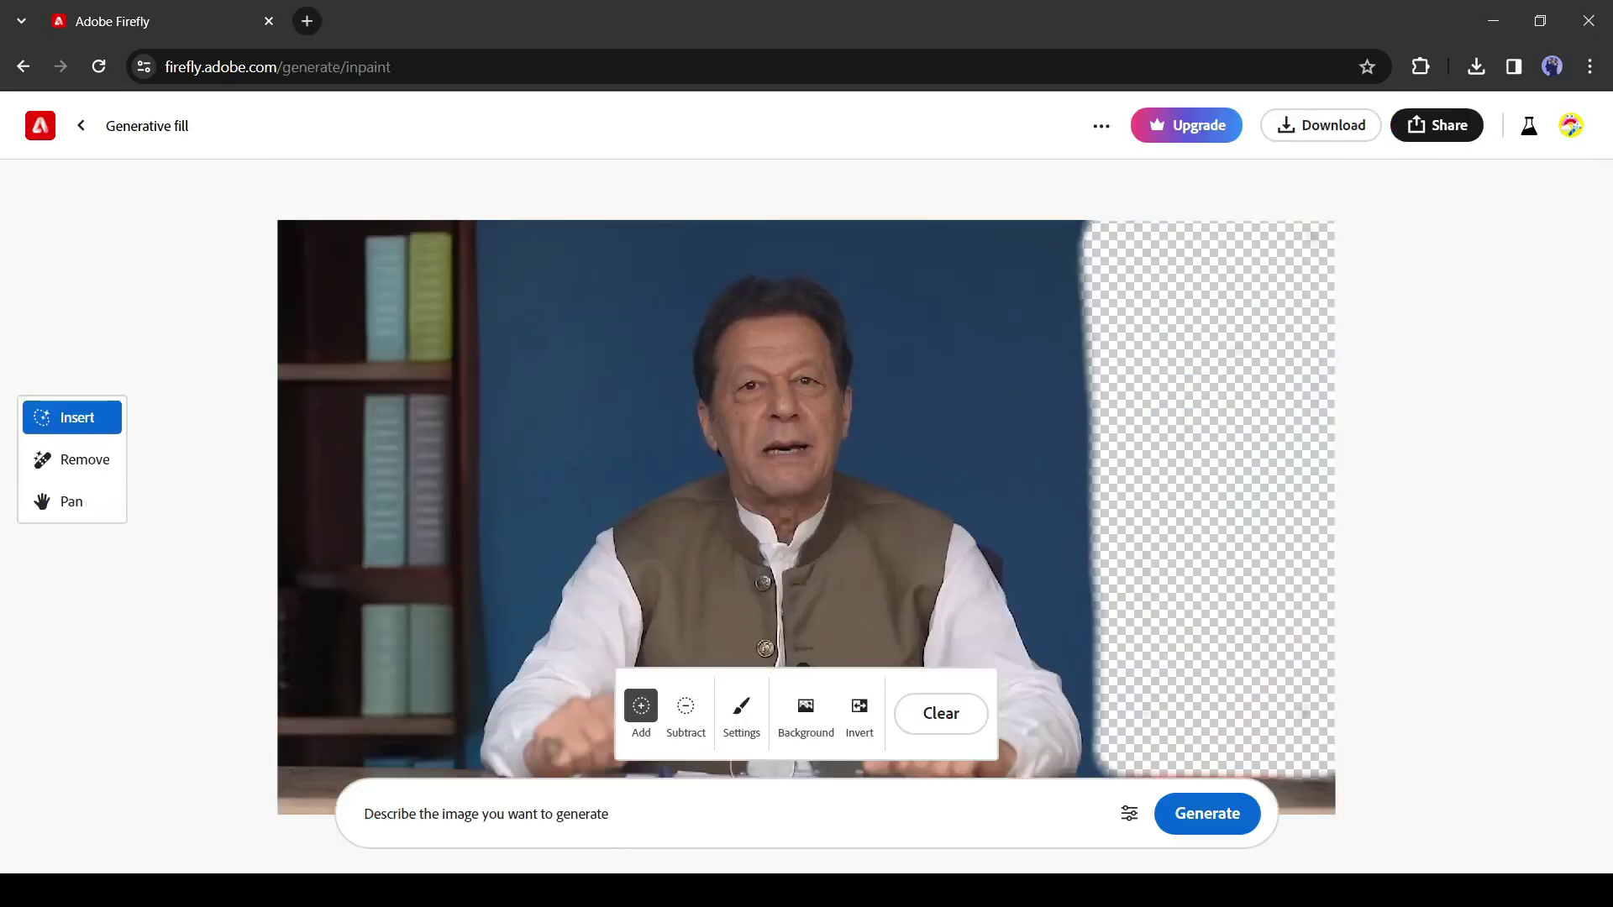
pyautogui.click(1207, 810)
pyautogui.click(1074, 785)
pyautogui.click(1363, 134)
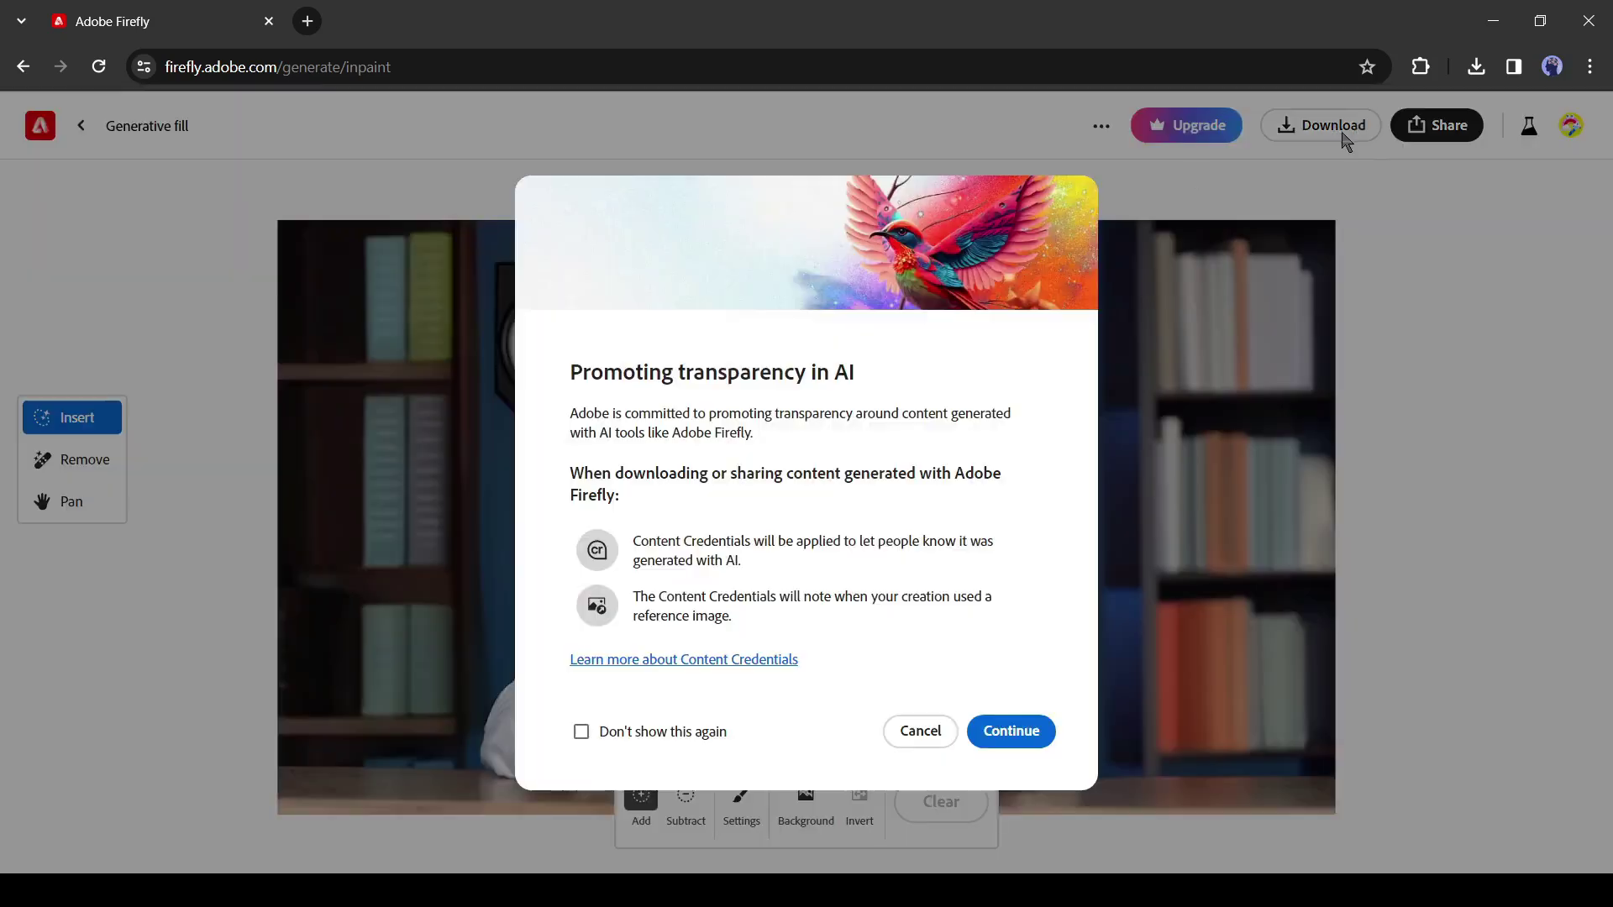
pyautogui.click(924, 732)
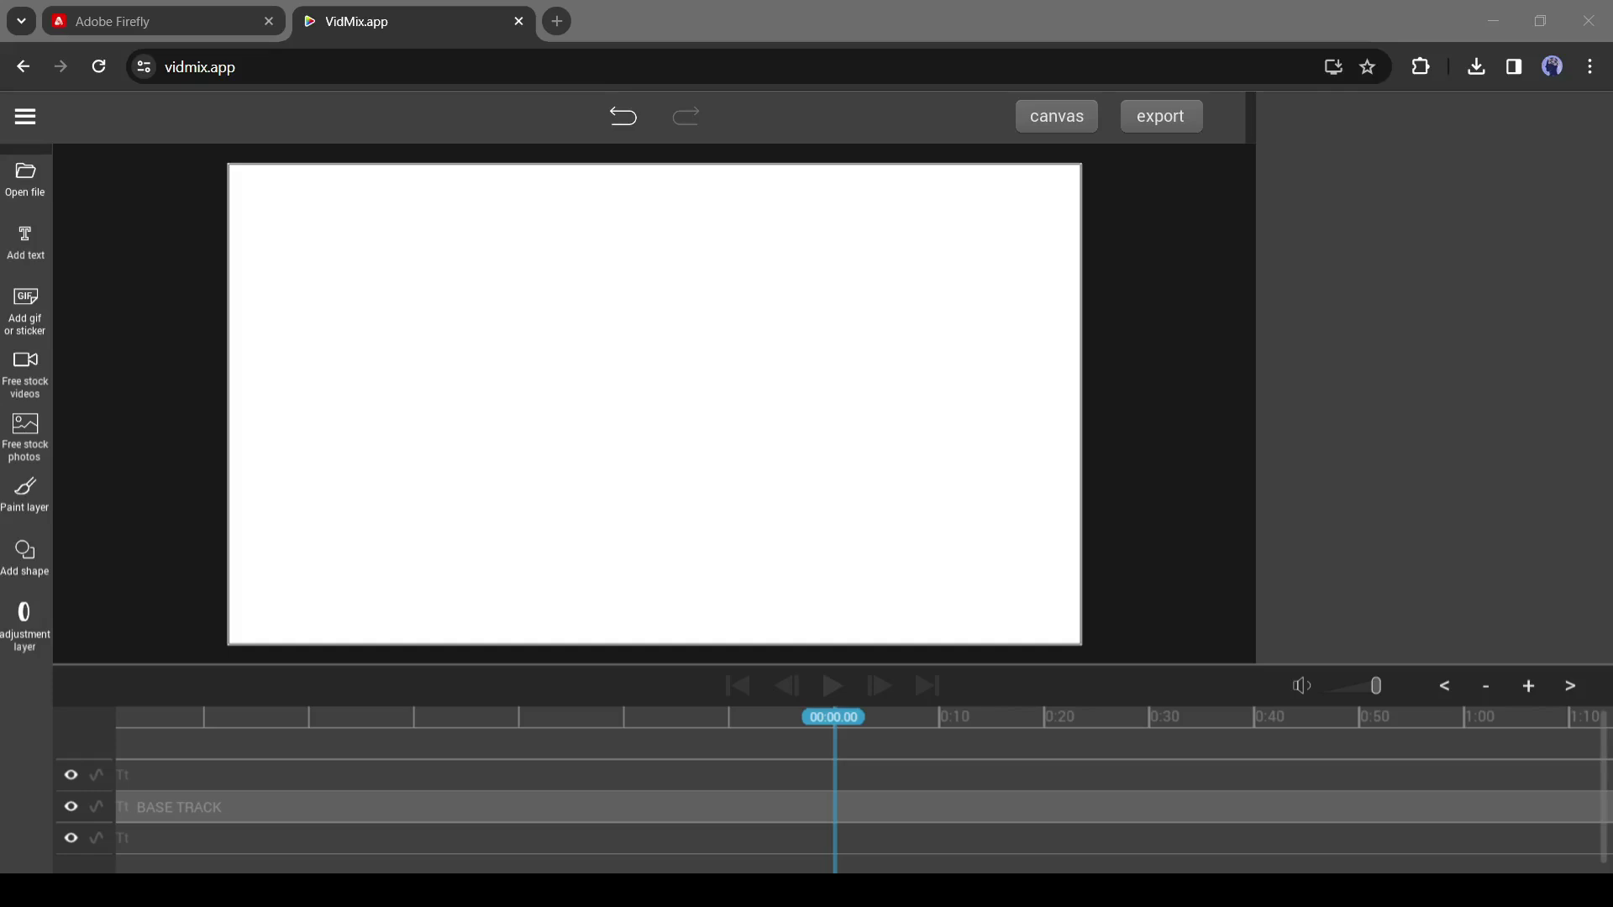
# Step: Layer the Firefly backdrop over the speech video and erase it around the speaker's head and body
pyautogui.click(25, 178)
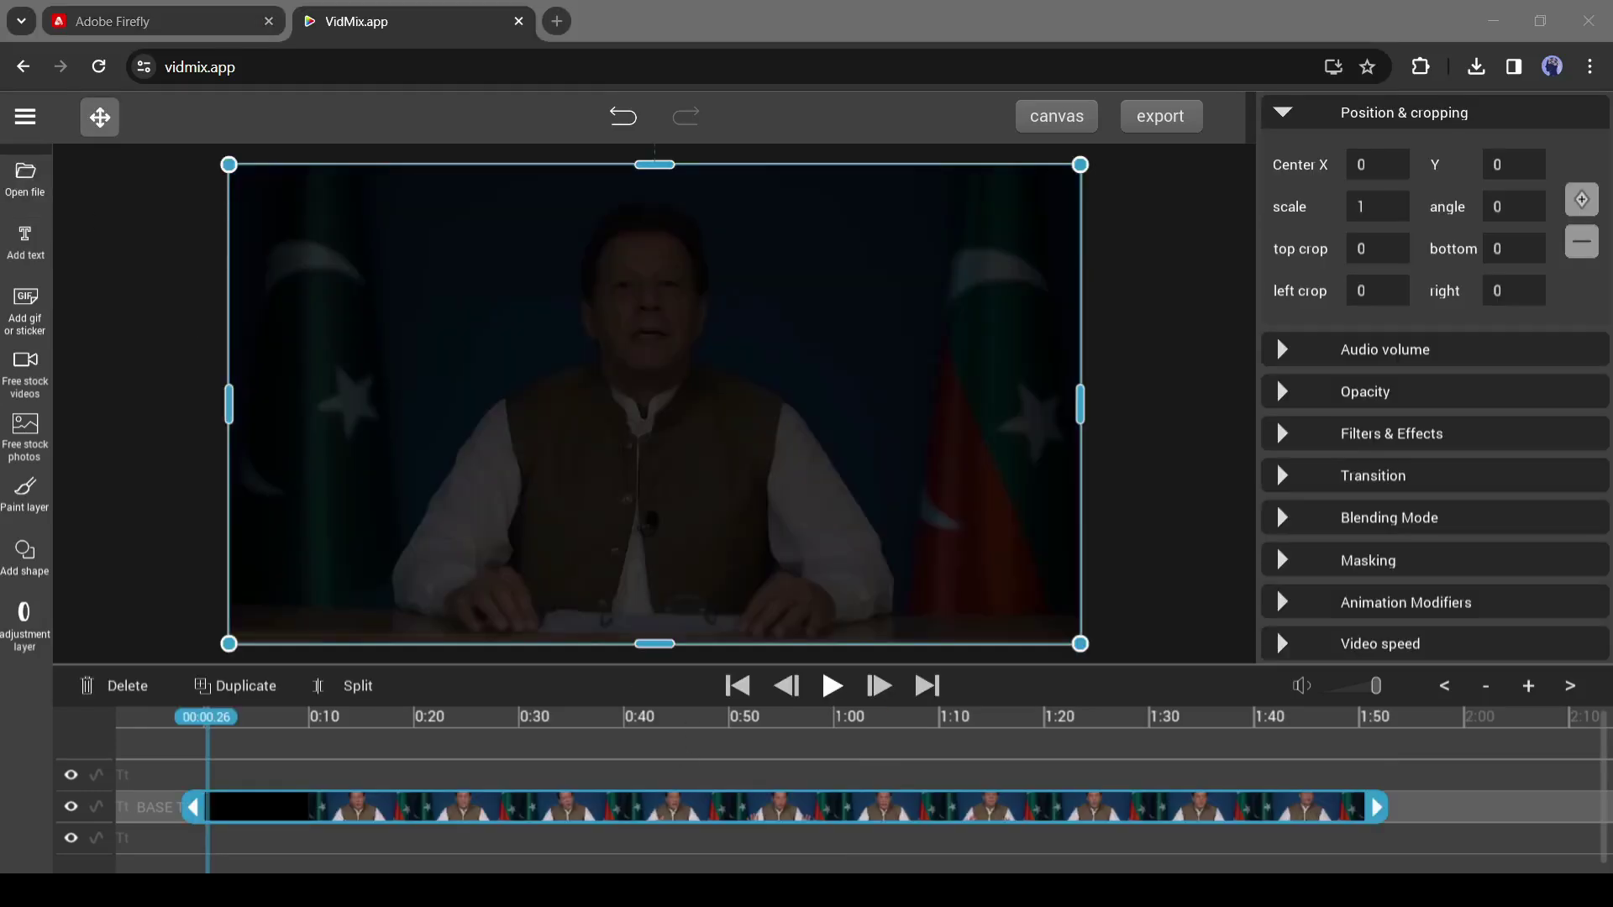
pyautogui.press('Return')
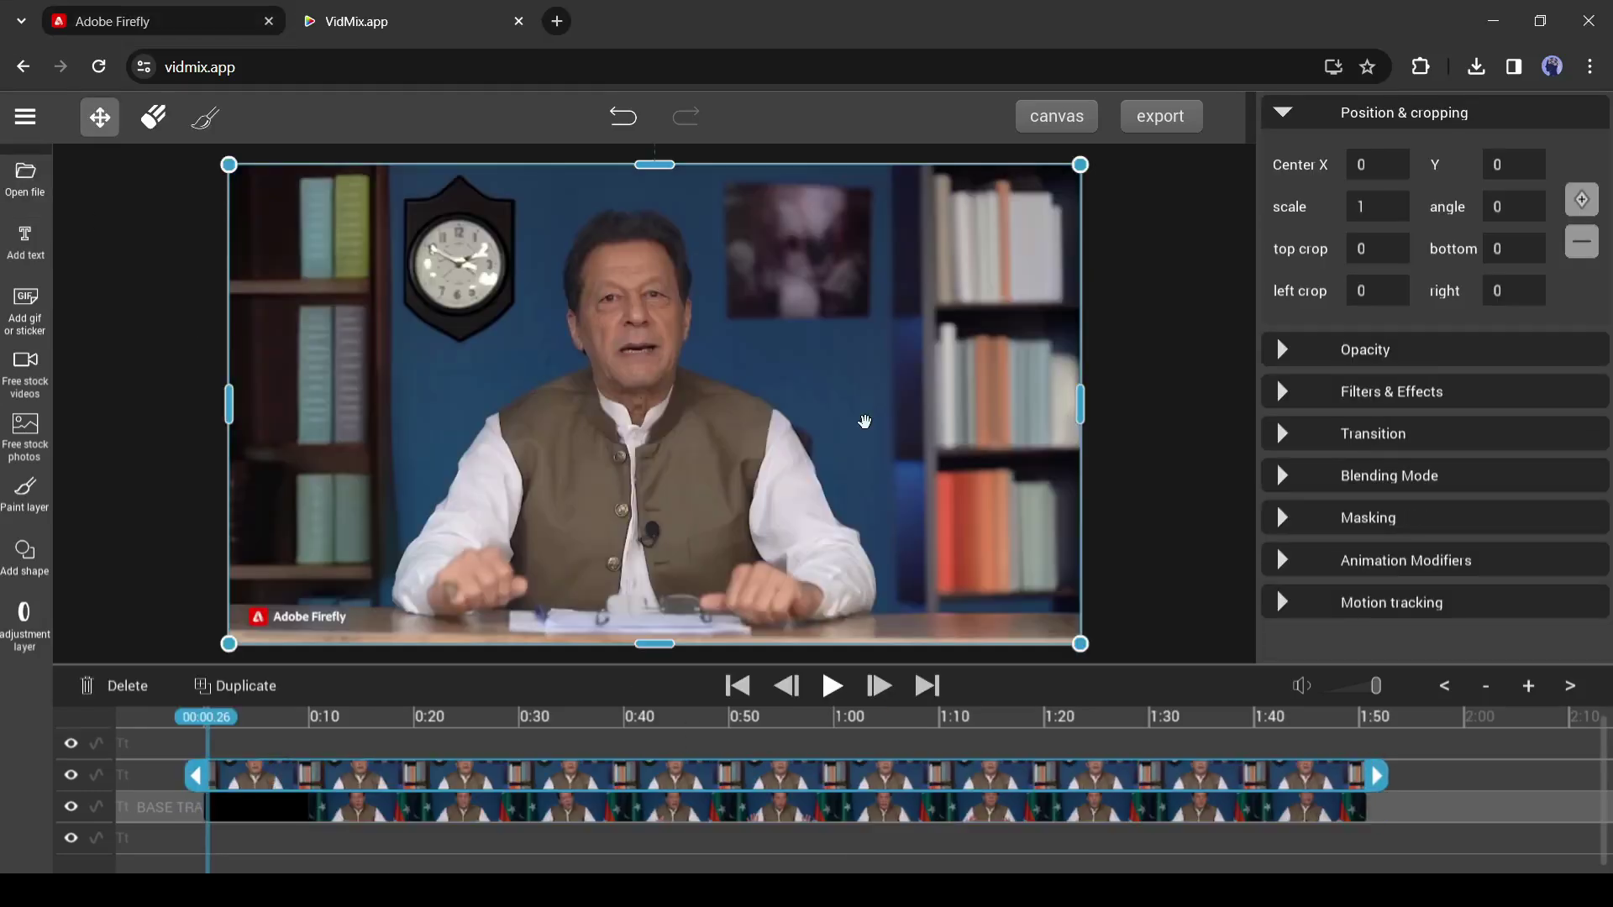
pyautogui.press('b')
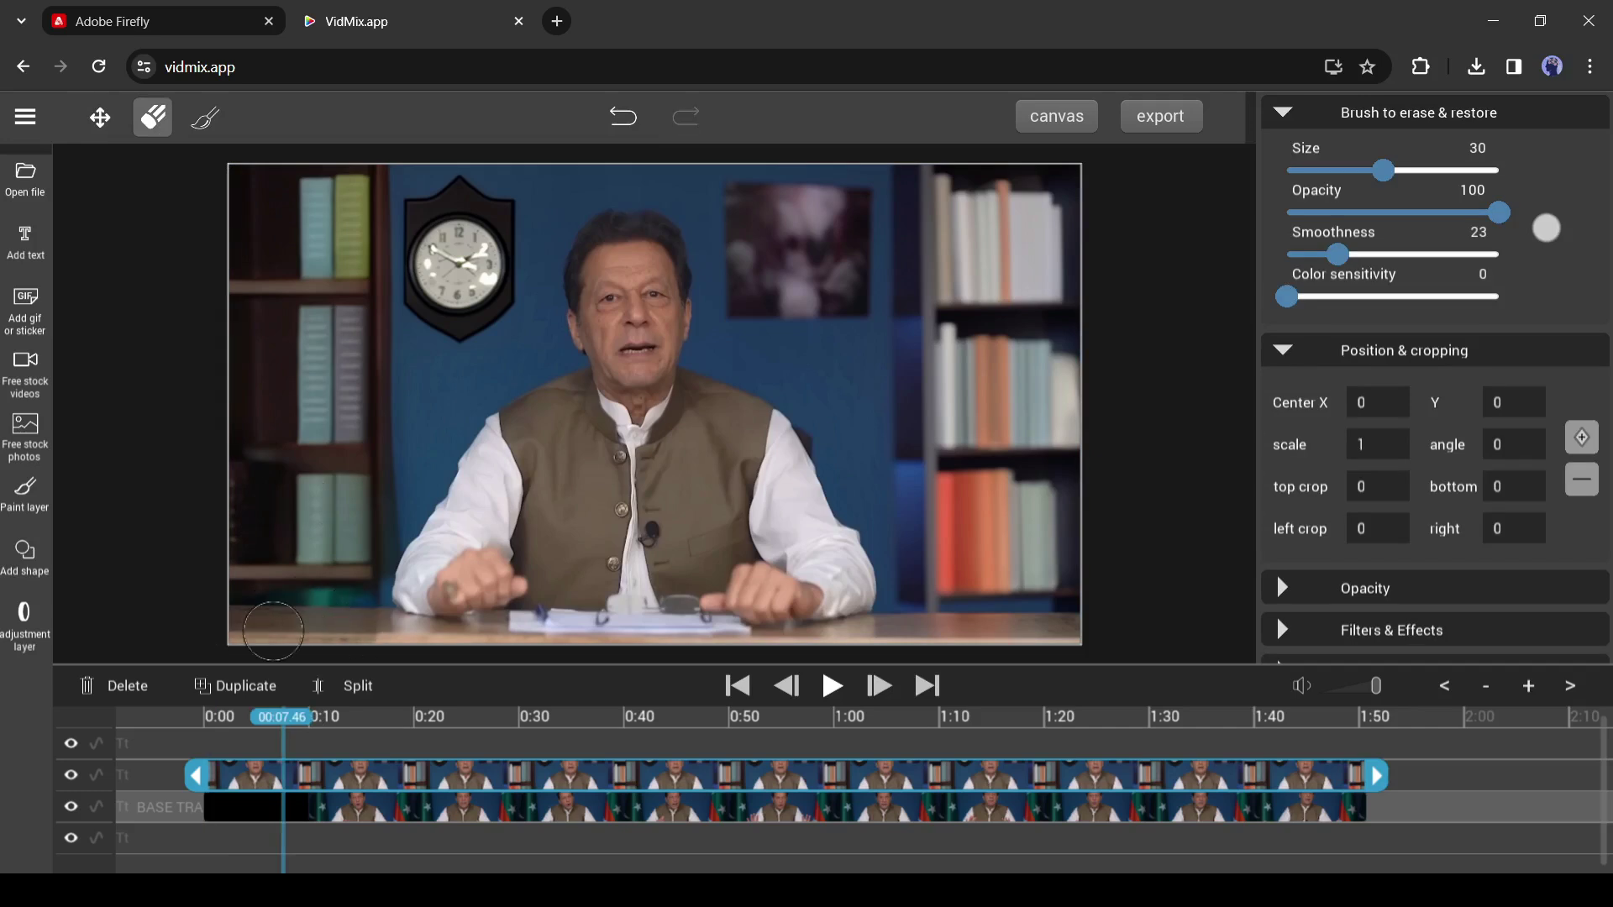
pyautogui.moveTo(592, 252)
pyautogui.mouseDown()
pyautogui.moveTo(622, 277)
pyautogui.moveTo(639, 252)
pyautogui.moveTo(672, 378)
pyautogui.moveTo(521, 440)
pyautogui.moveTo(458, 559)
pyautogui.moveTo(517, 589)
pyautogui.moveTo(642, 542)
pyautogui.moveTo(808, 640)
pyautogui.moveTo(848, 626)
pyautogui.moveTo(849, 577)
pyautogui.moveTo(752, 420)
pyautogui.moveTo(560, 341)
pyautogui.mouseUp()
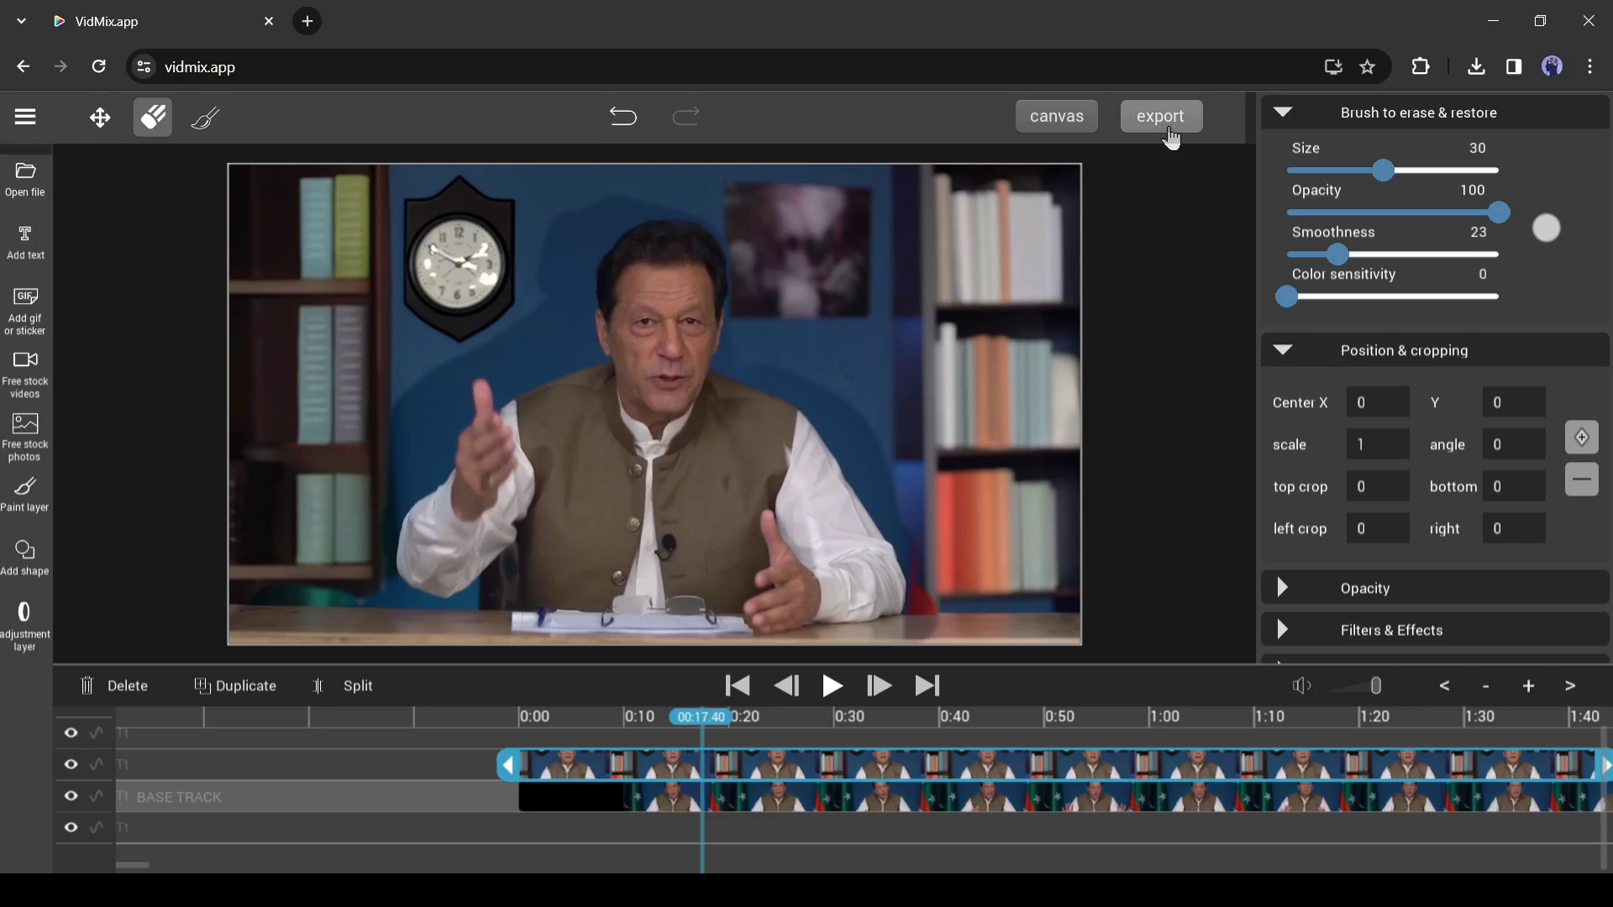
# Step: Export the VidMix composite as .mp4 (h264) at bitrate 10.0 and save the file
pyautogui.click(1163, 117)
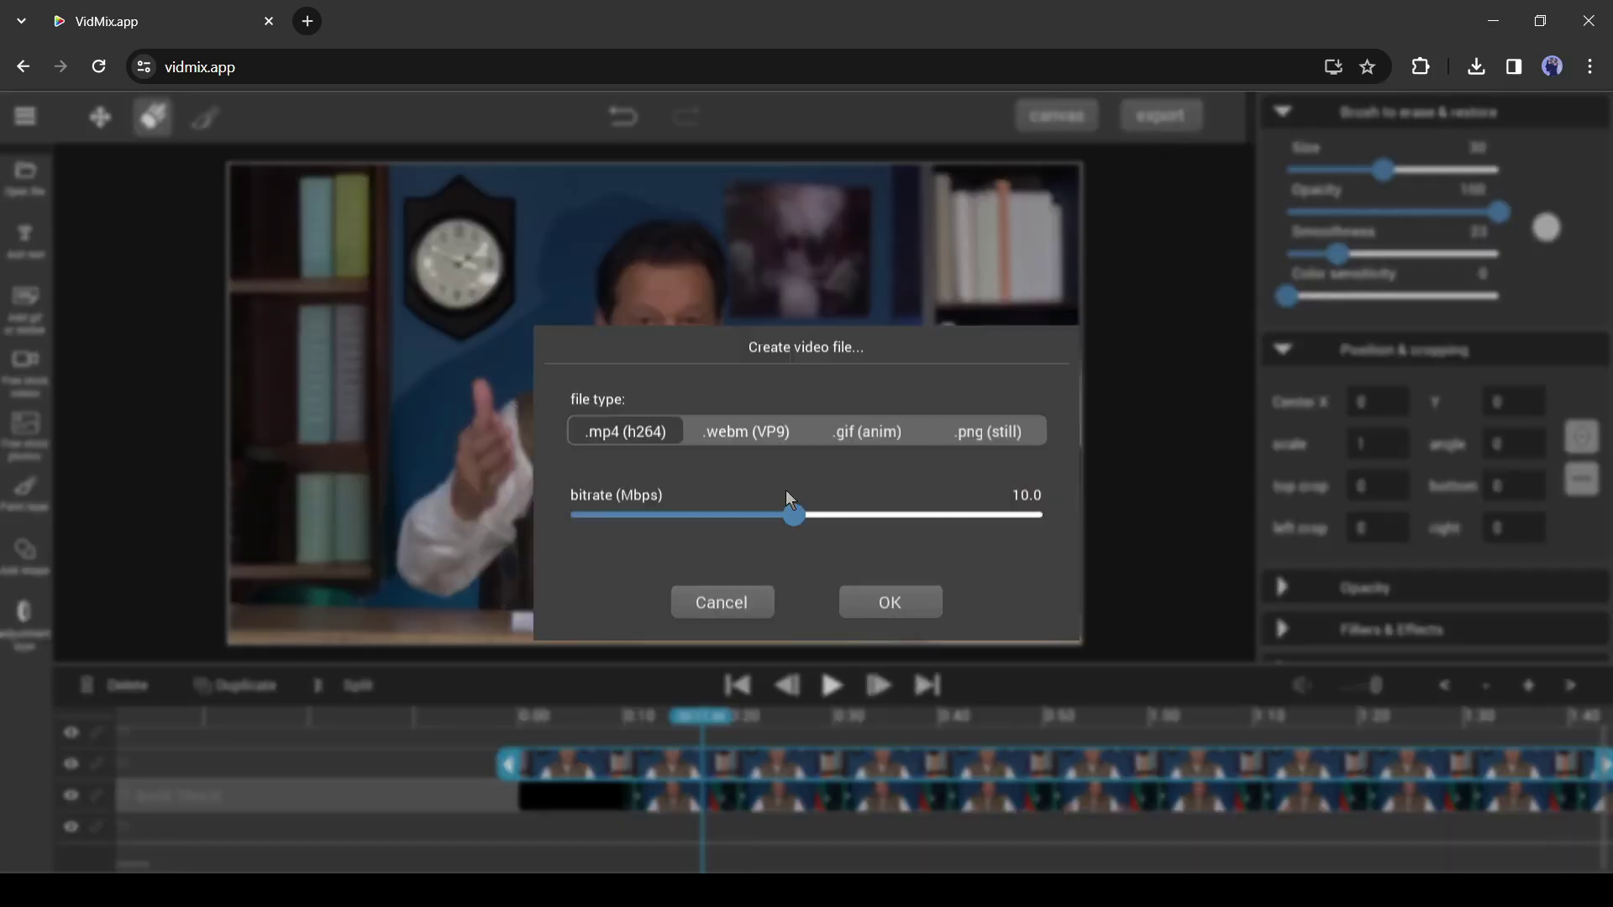
pyautogui.click(874, 612)
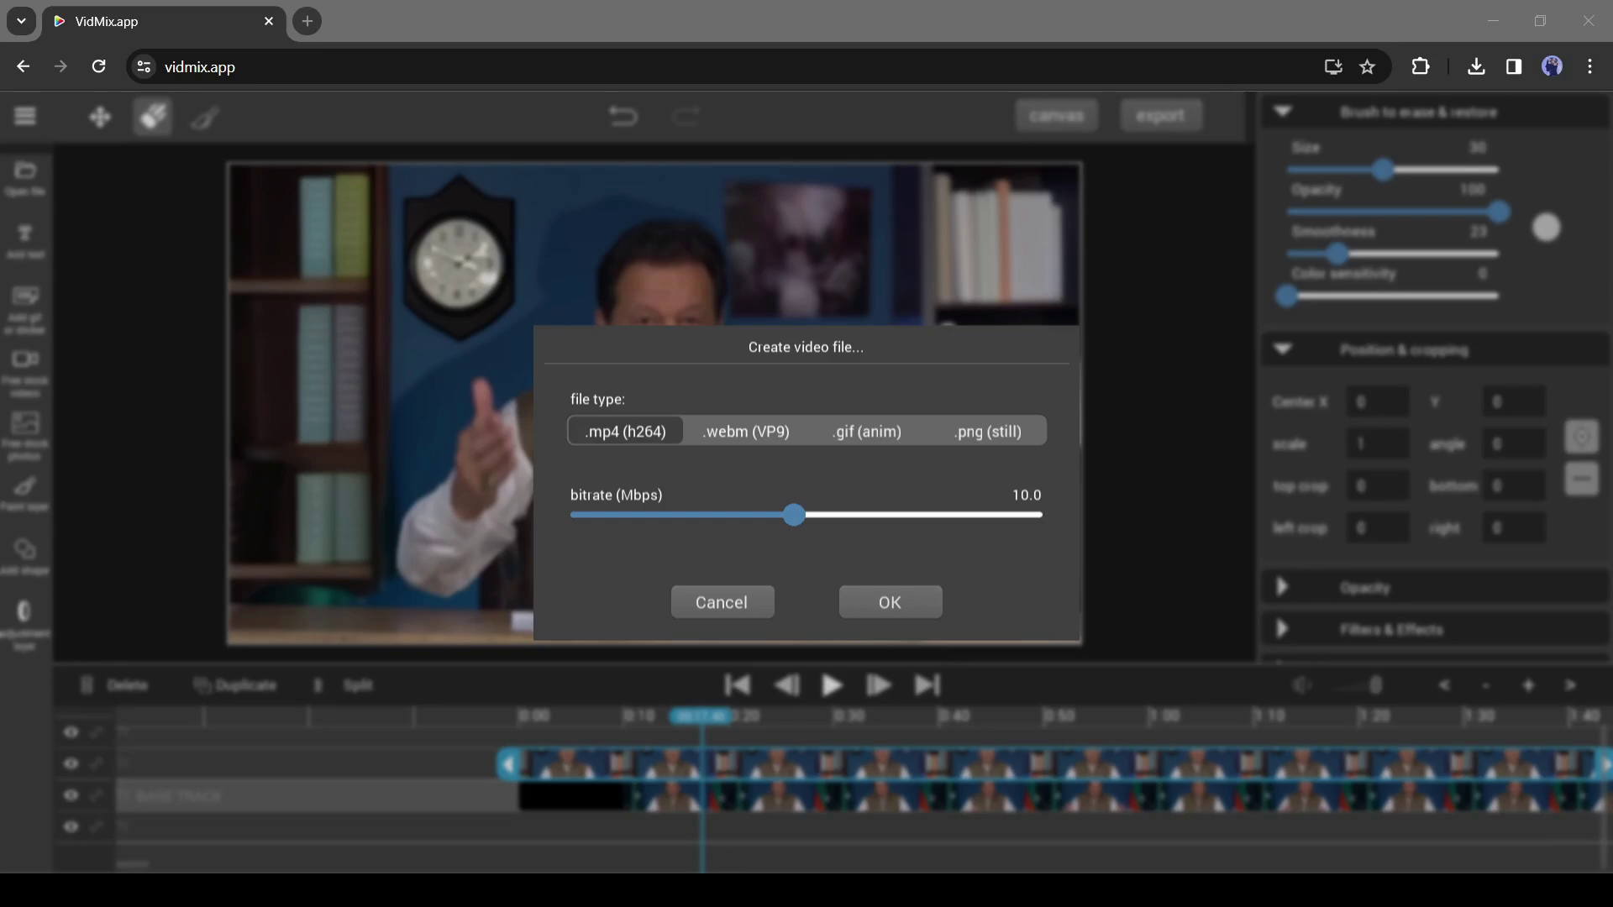
pyautogui.press('Return')
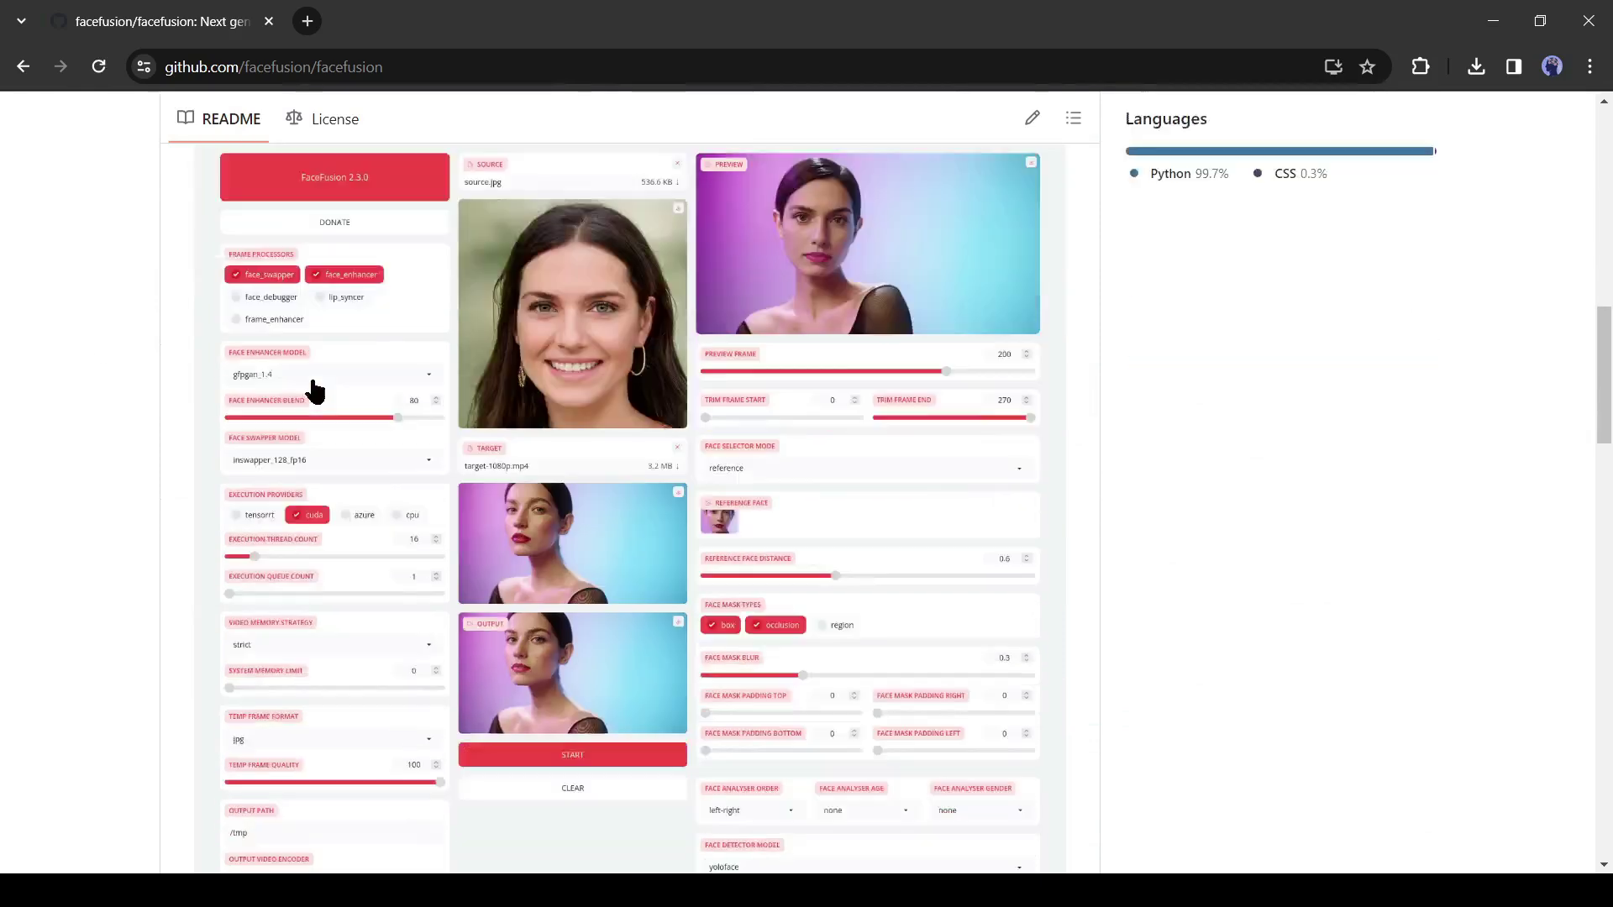
# Step: Scroll through the FaceFusion README's Preview, Installation and Usage sections
pyautogui.scroll(-10, 743, 445)
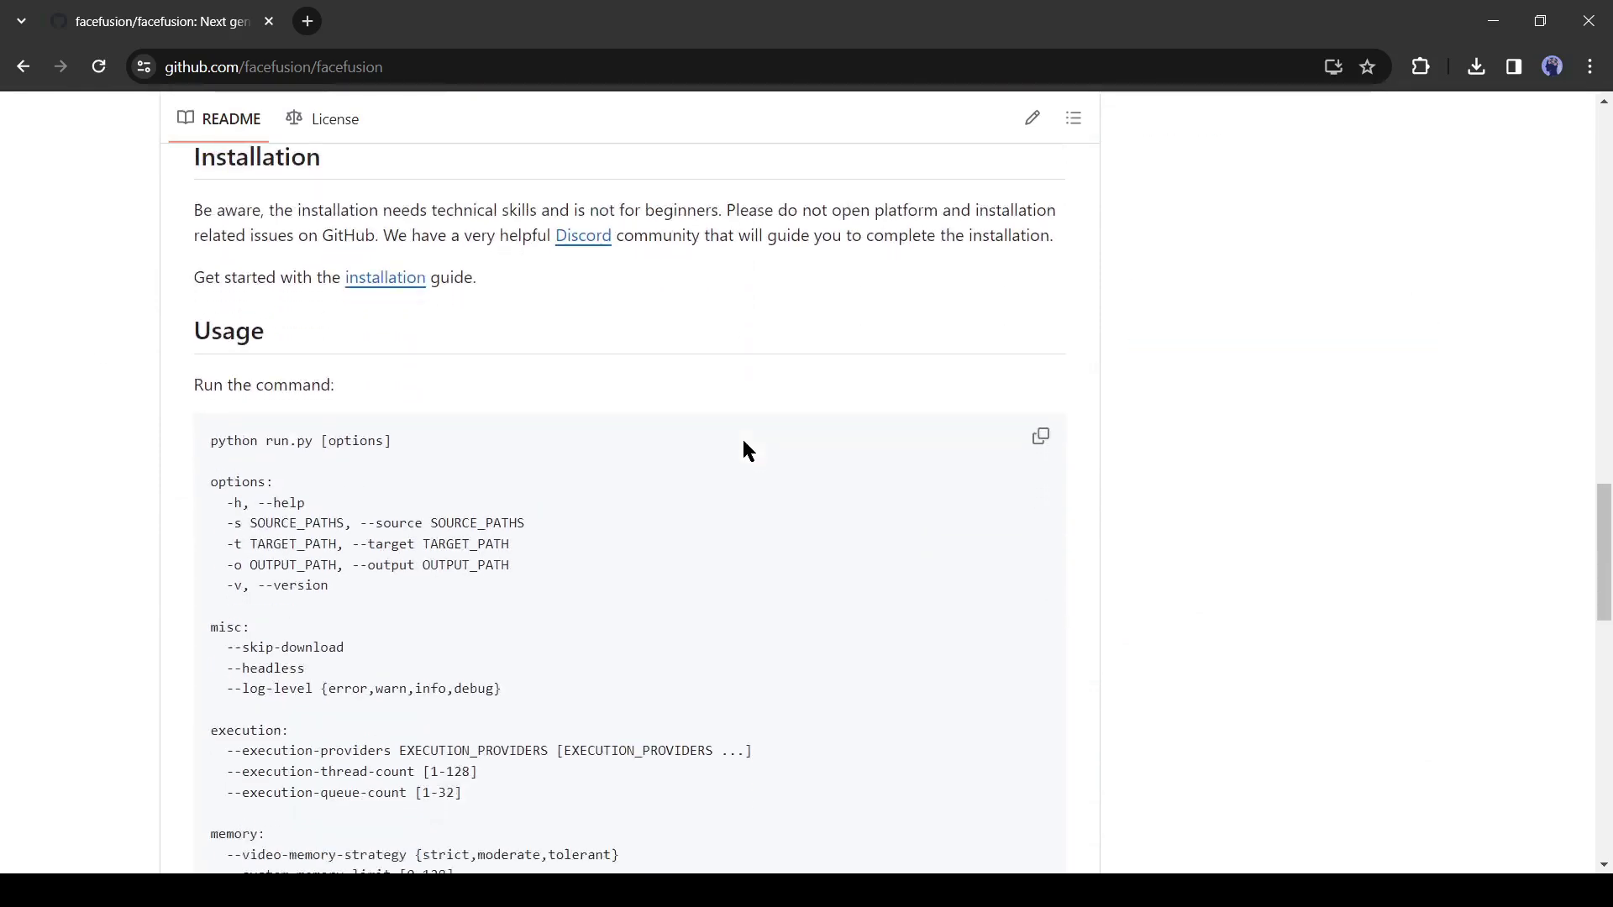
pyautogui.scroll(-8, 742, 451)
pyautogui.scroll(14, 723, 439)
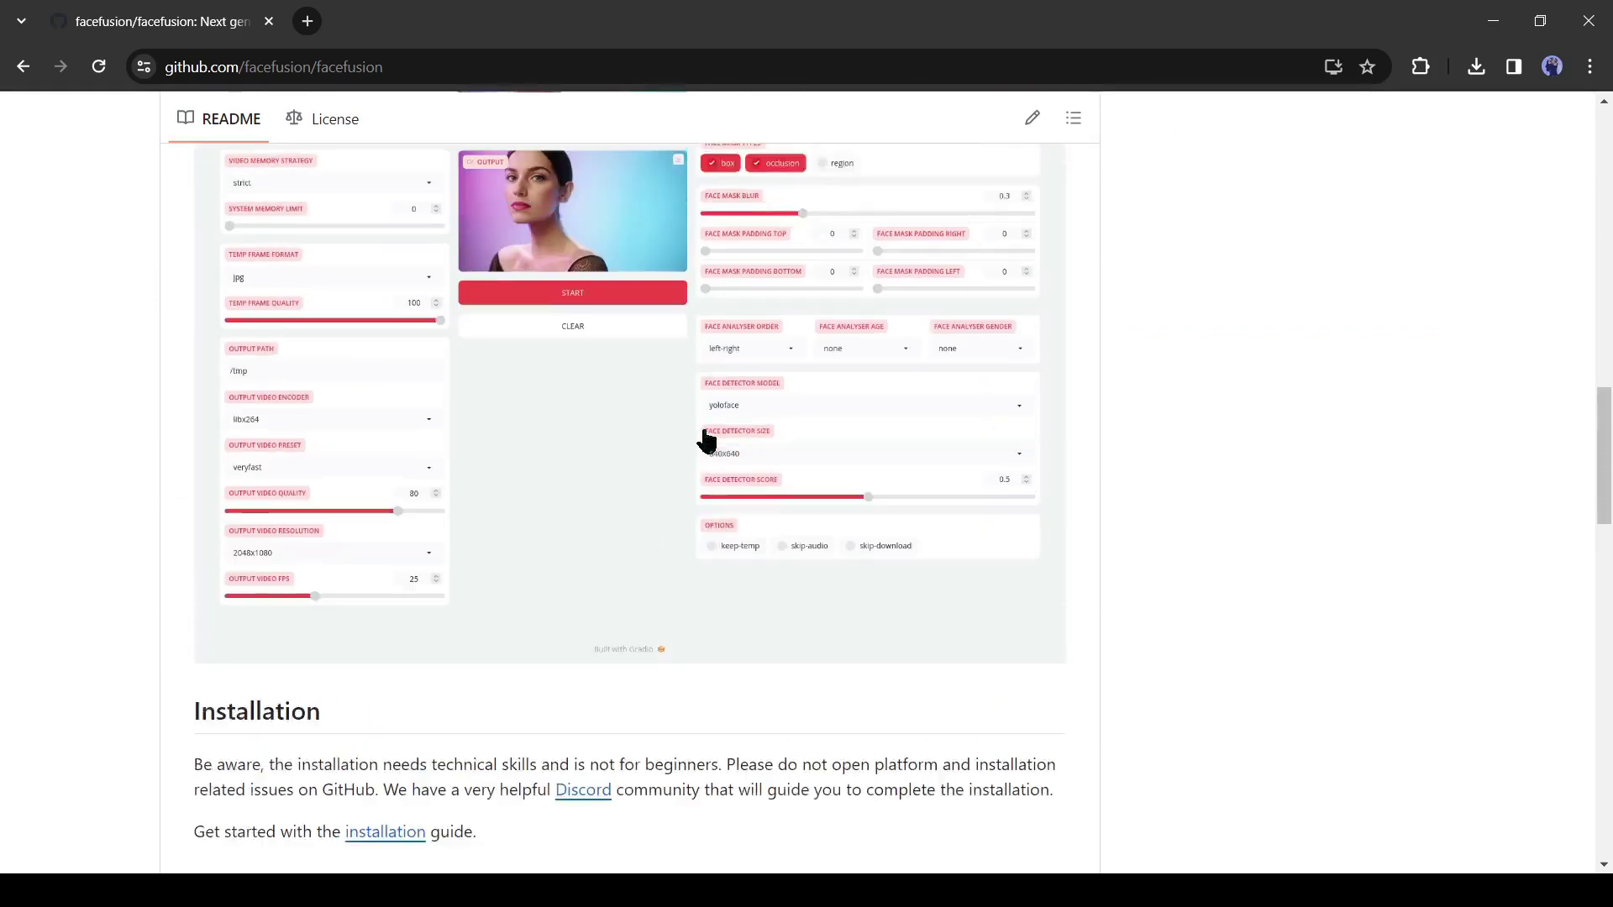
pyautogui.scroll(7, 697, 435)
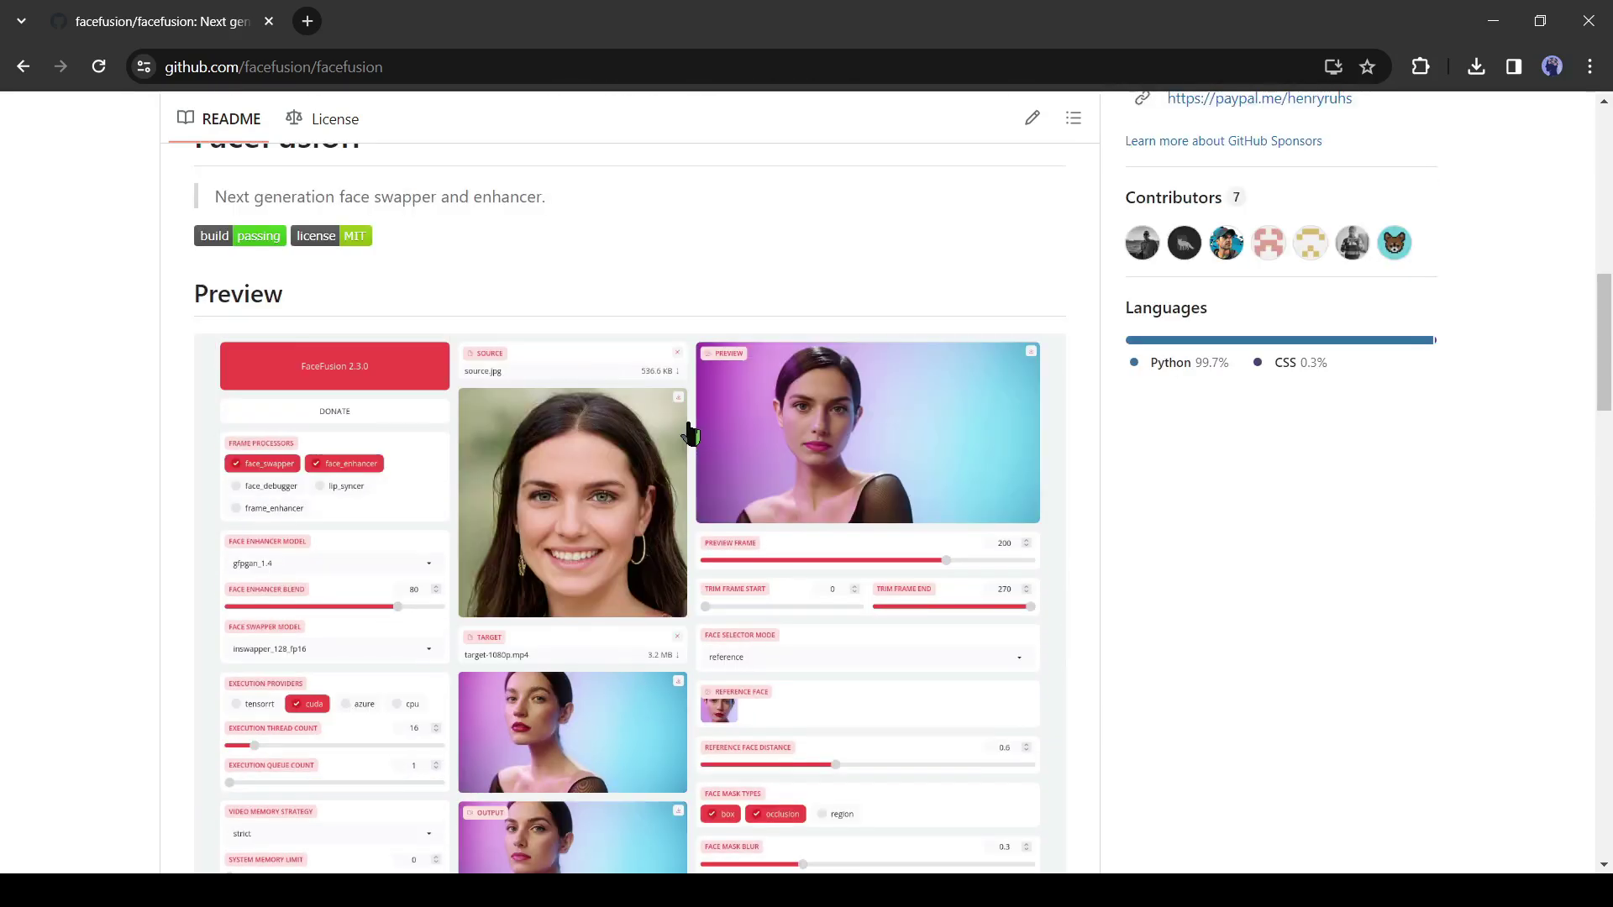
pyautogui.scroll(12, 689, 433)
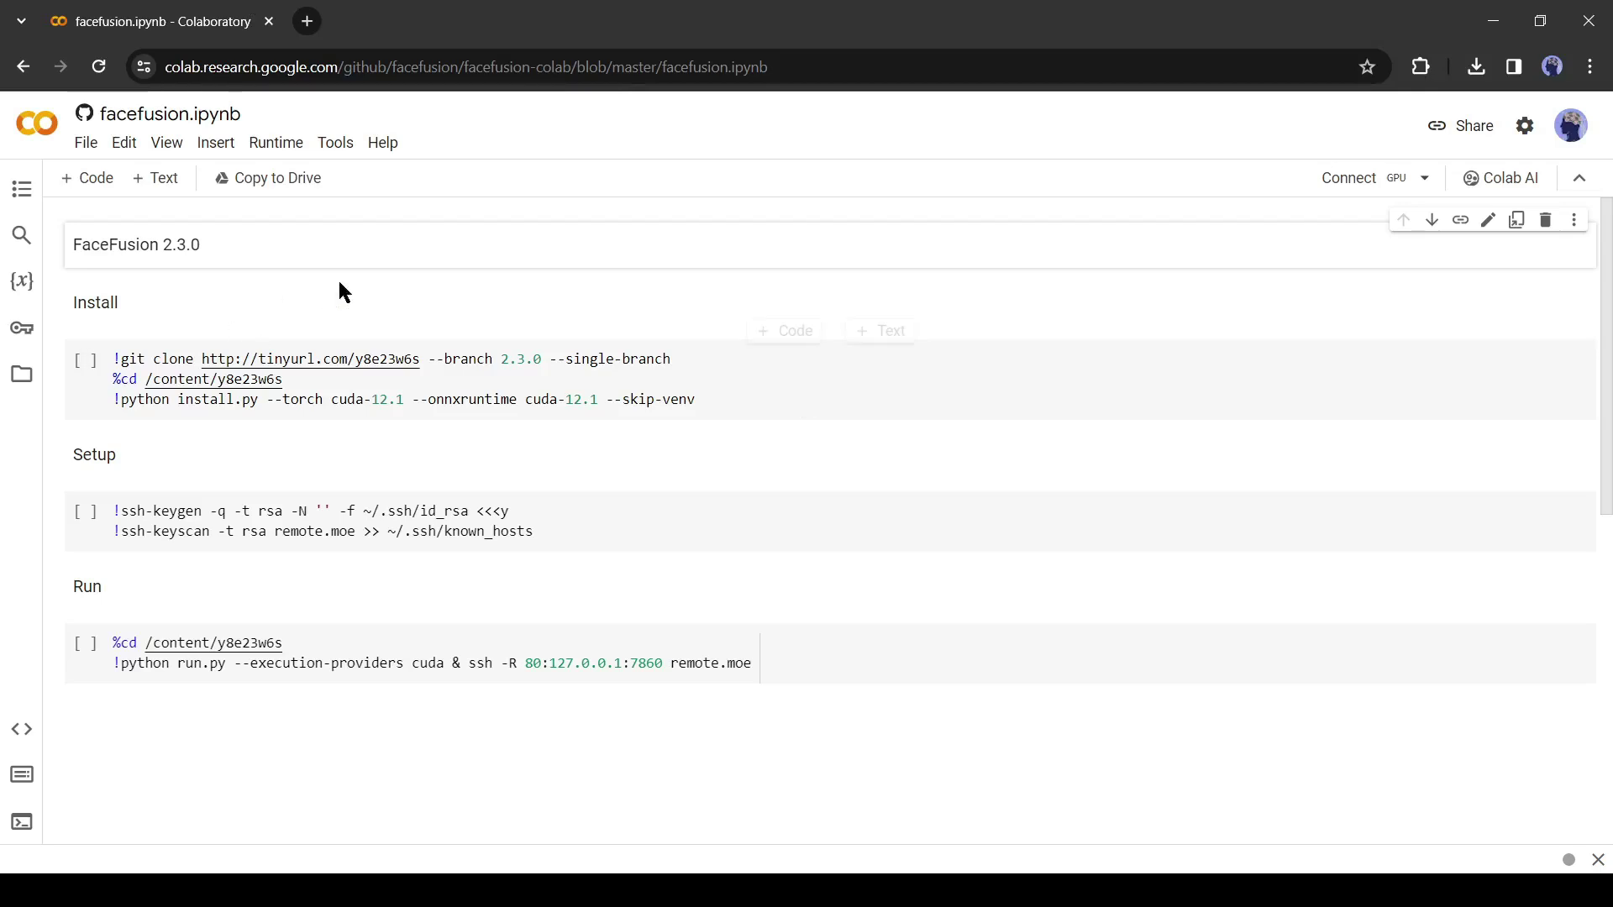
# Step: Connect the notebook to a GPU runtime and run the FaceFusion install cell, allowing the non-Google notebook
pyautogui.click(1363, 187)
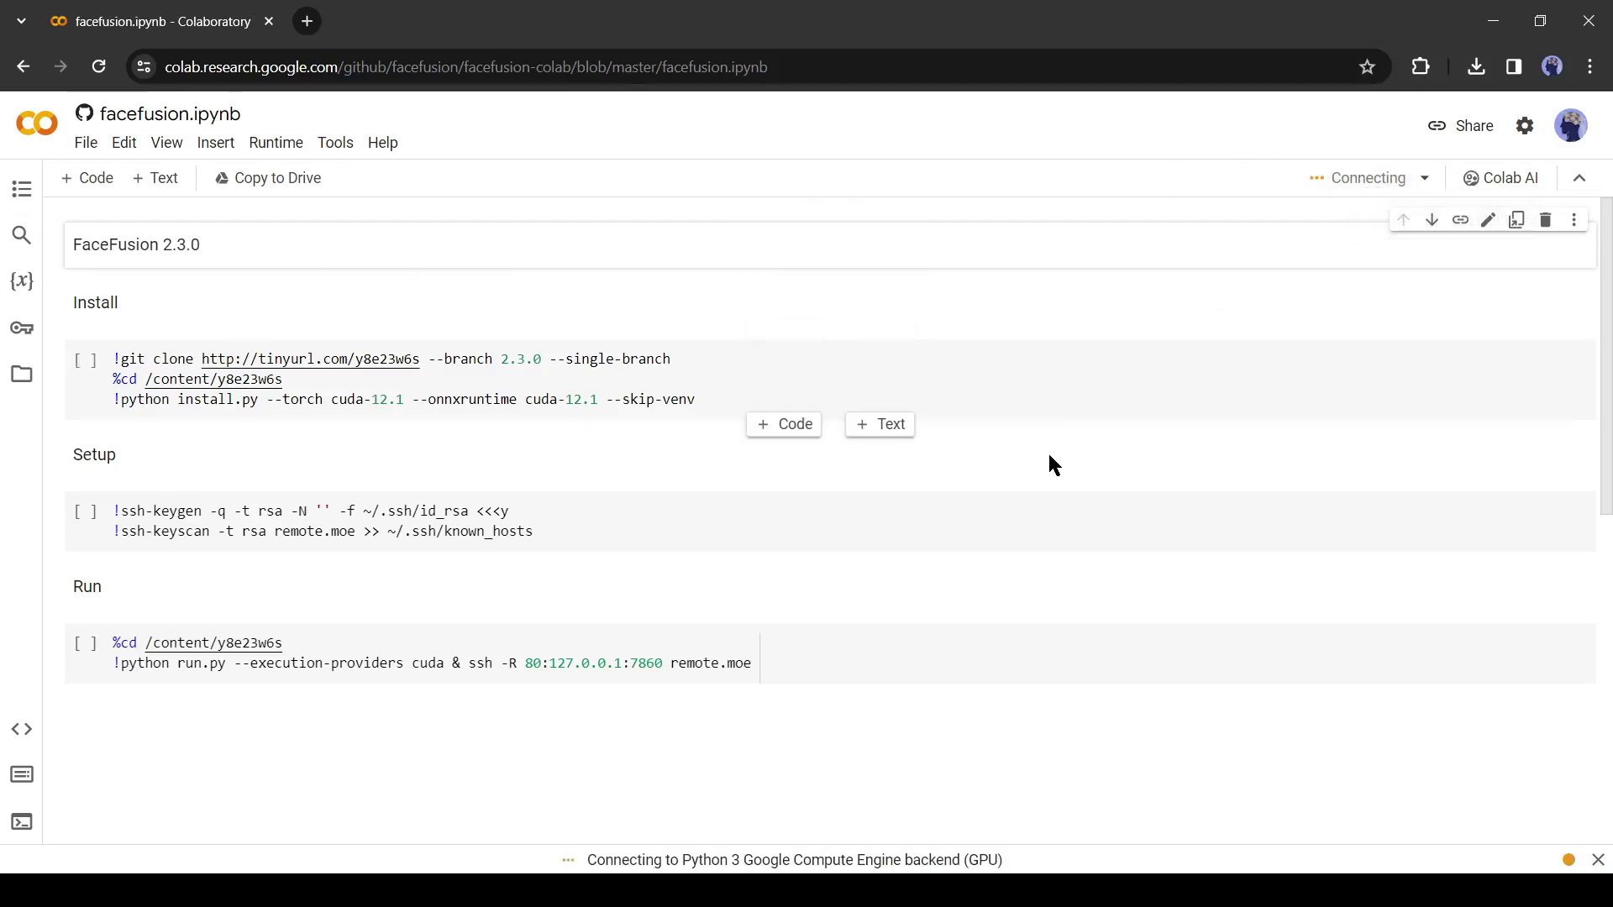
pyautogui.click(86, 367)
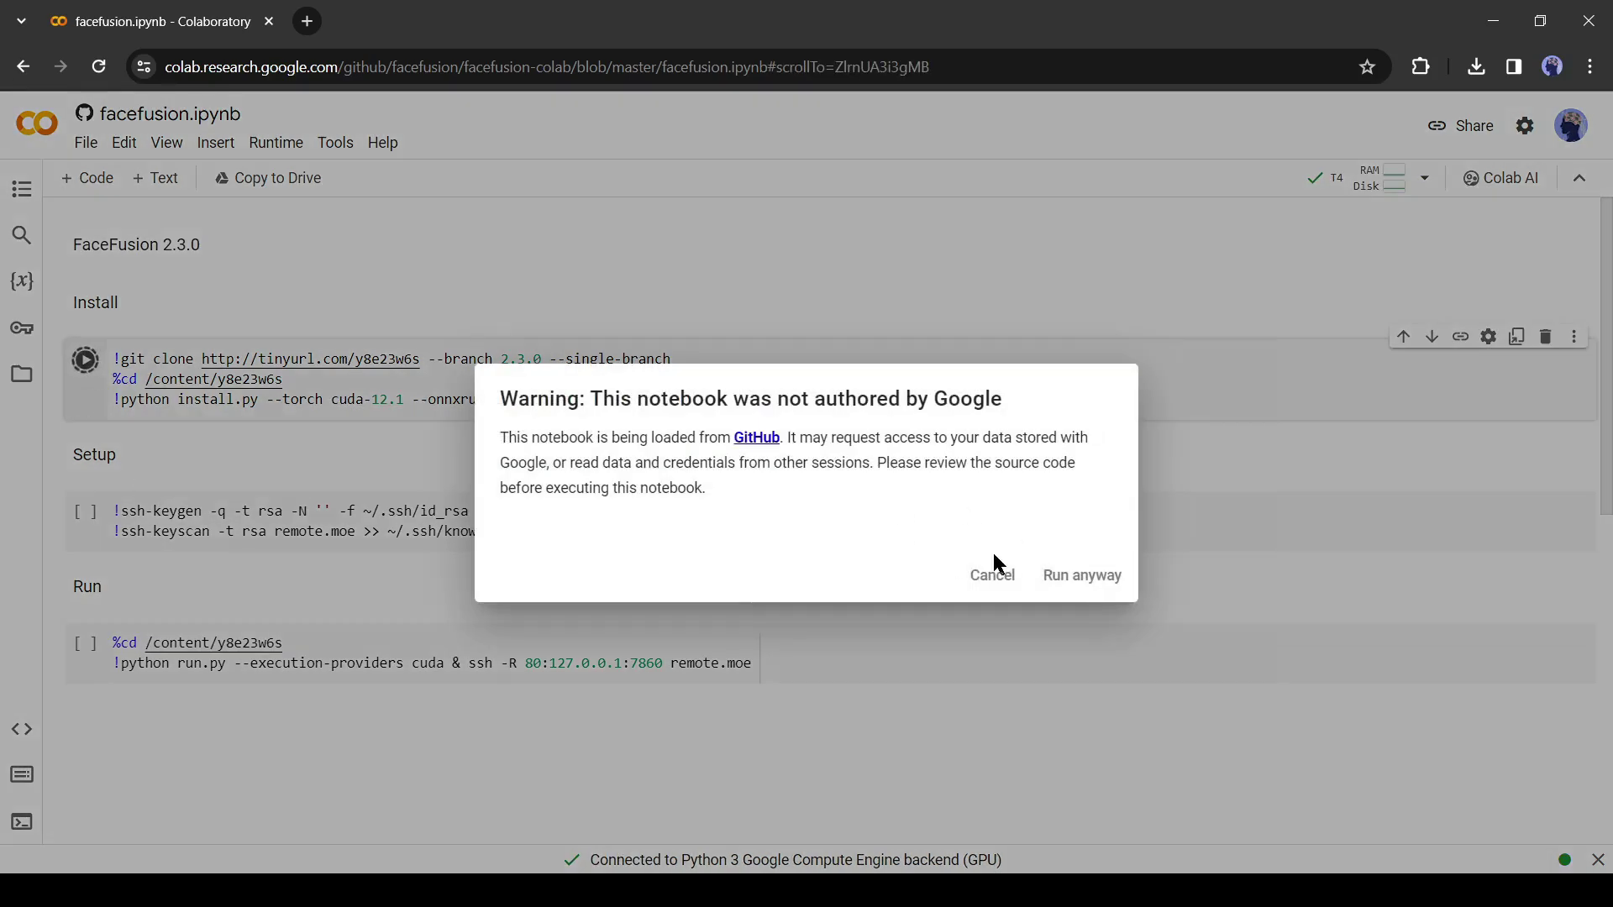
pyautogui.click(1092, 576)
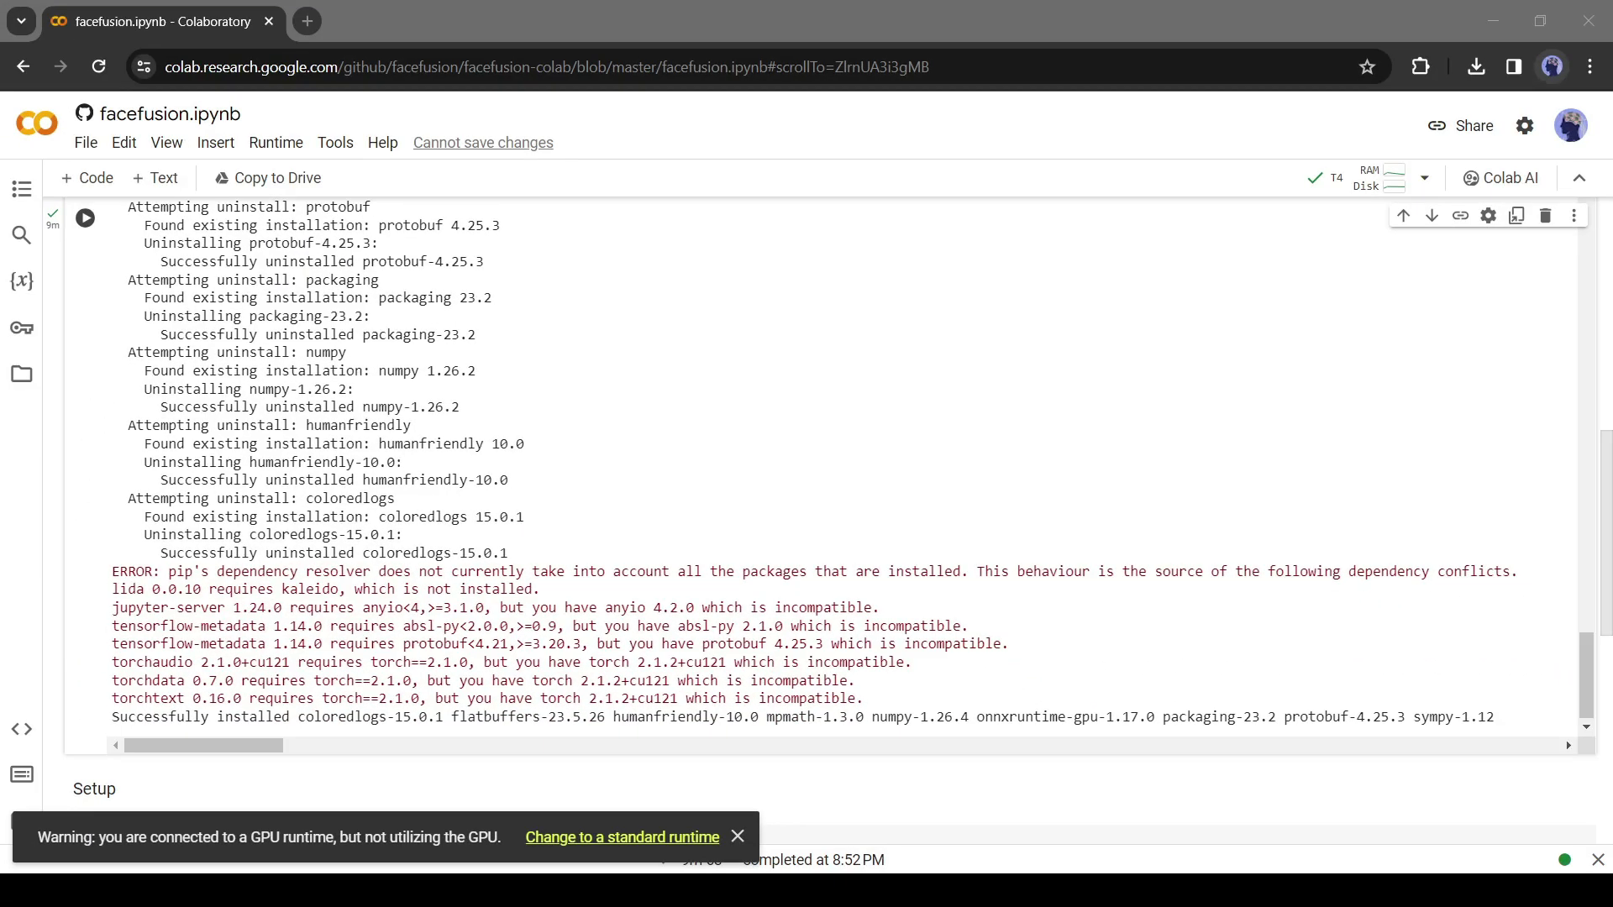
pyautogui.click(347, 841)
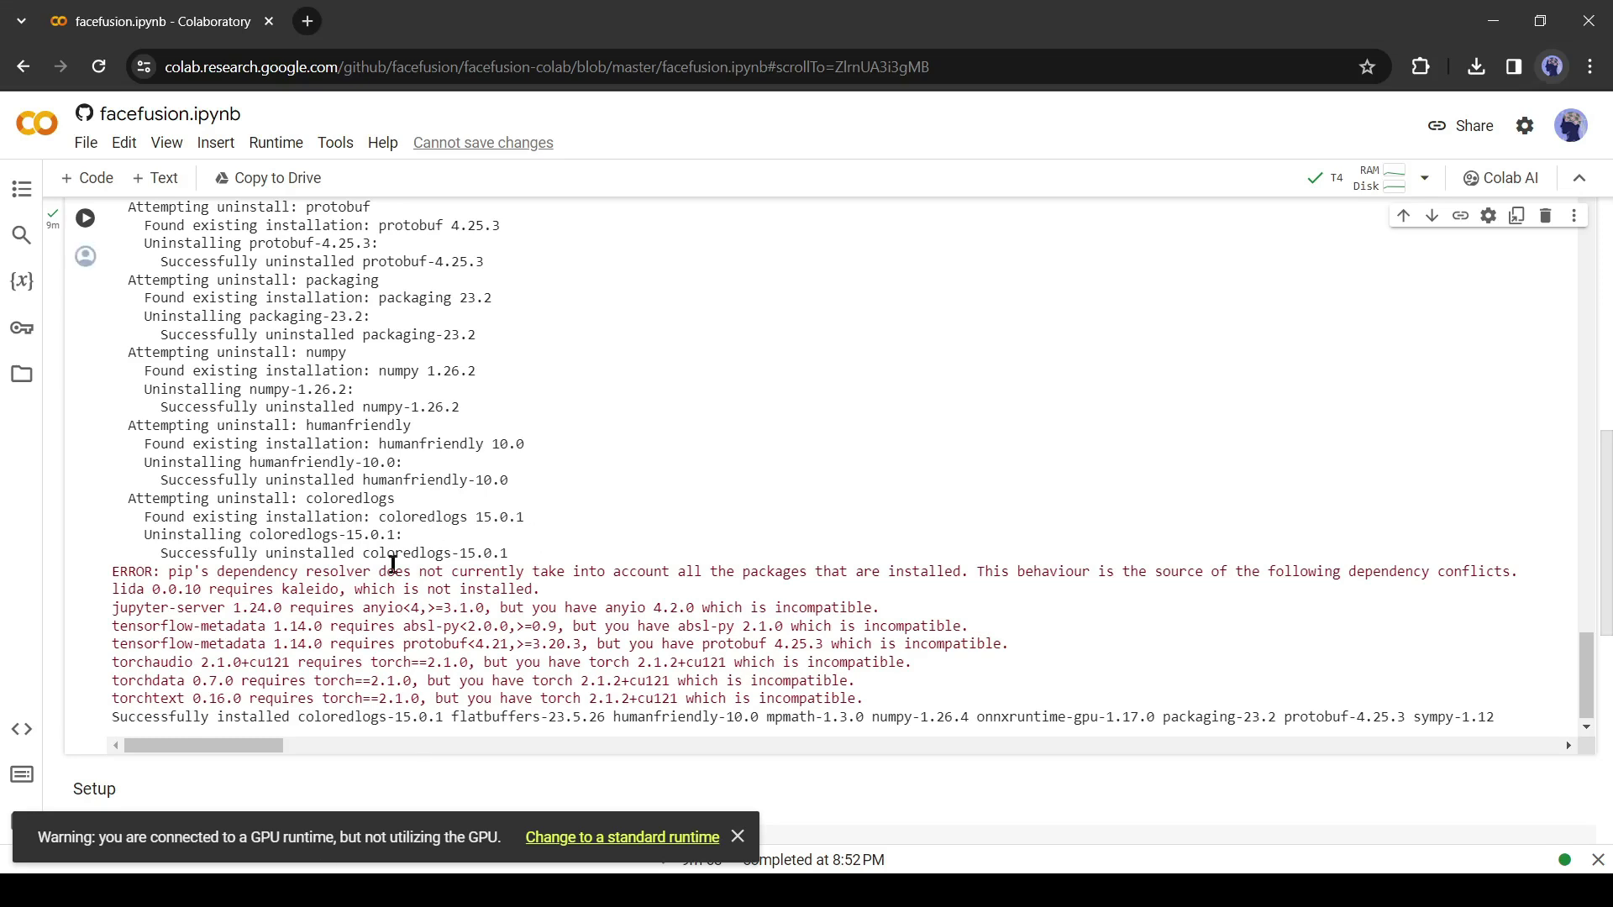
pyautogui.scroll(-3, 399, 584)
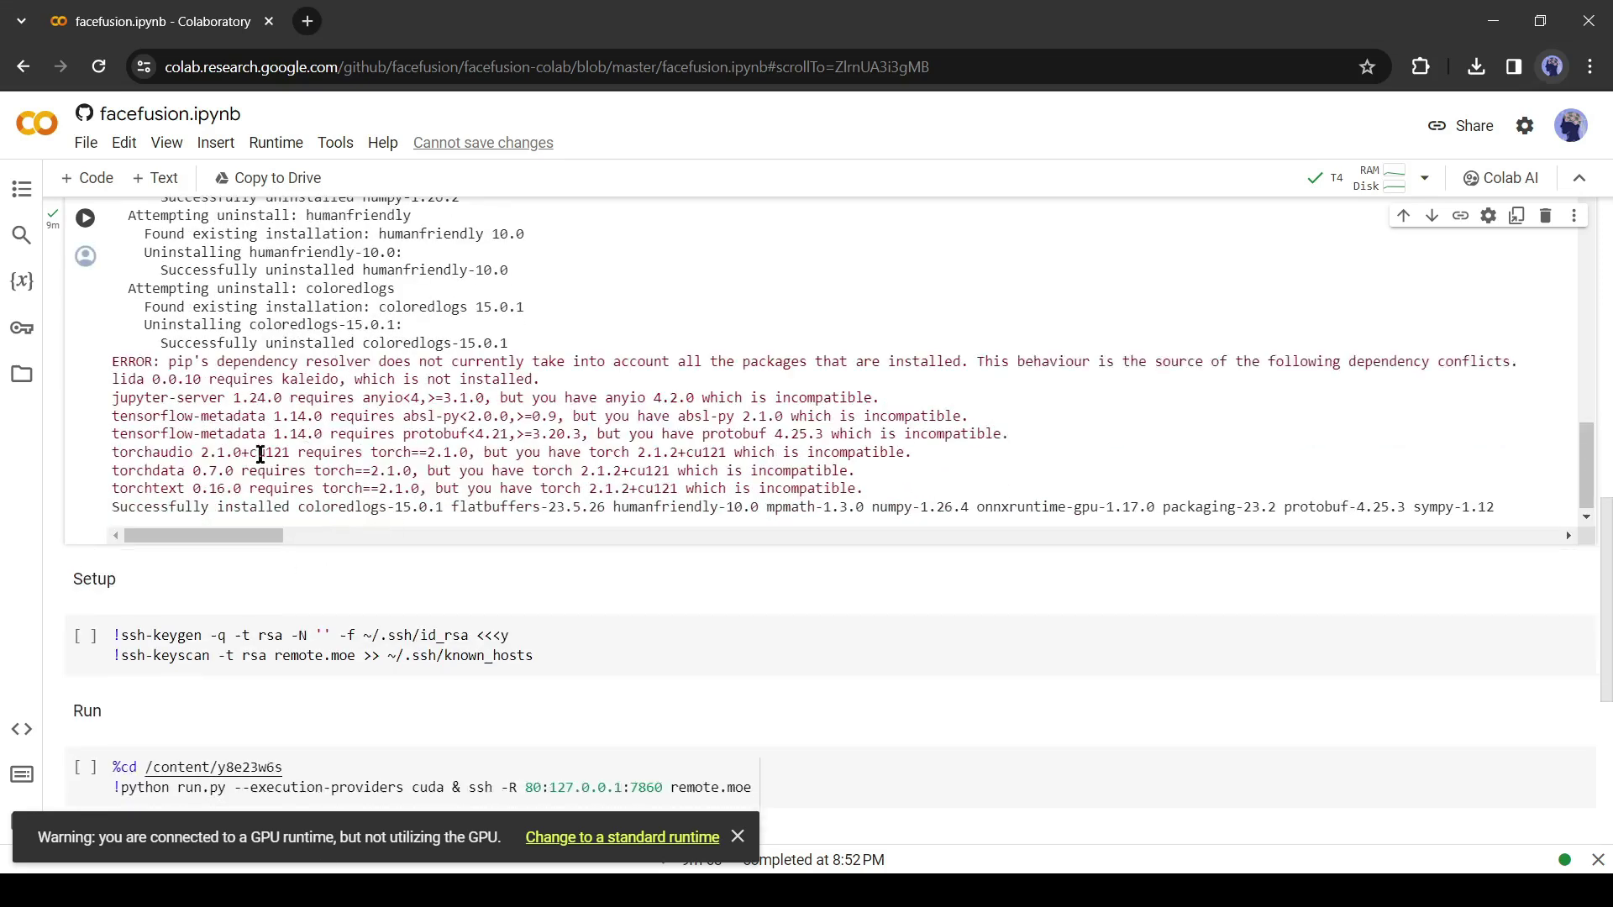
pyautogui.scroll(-1, 498, 578)
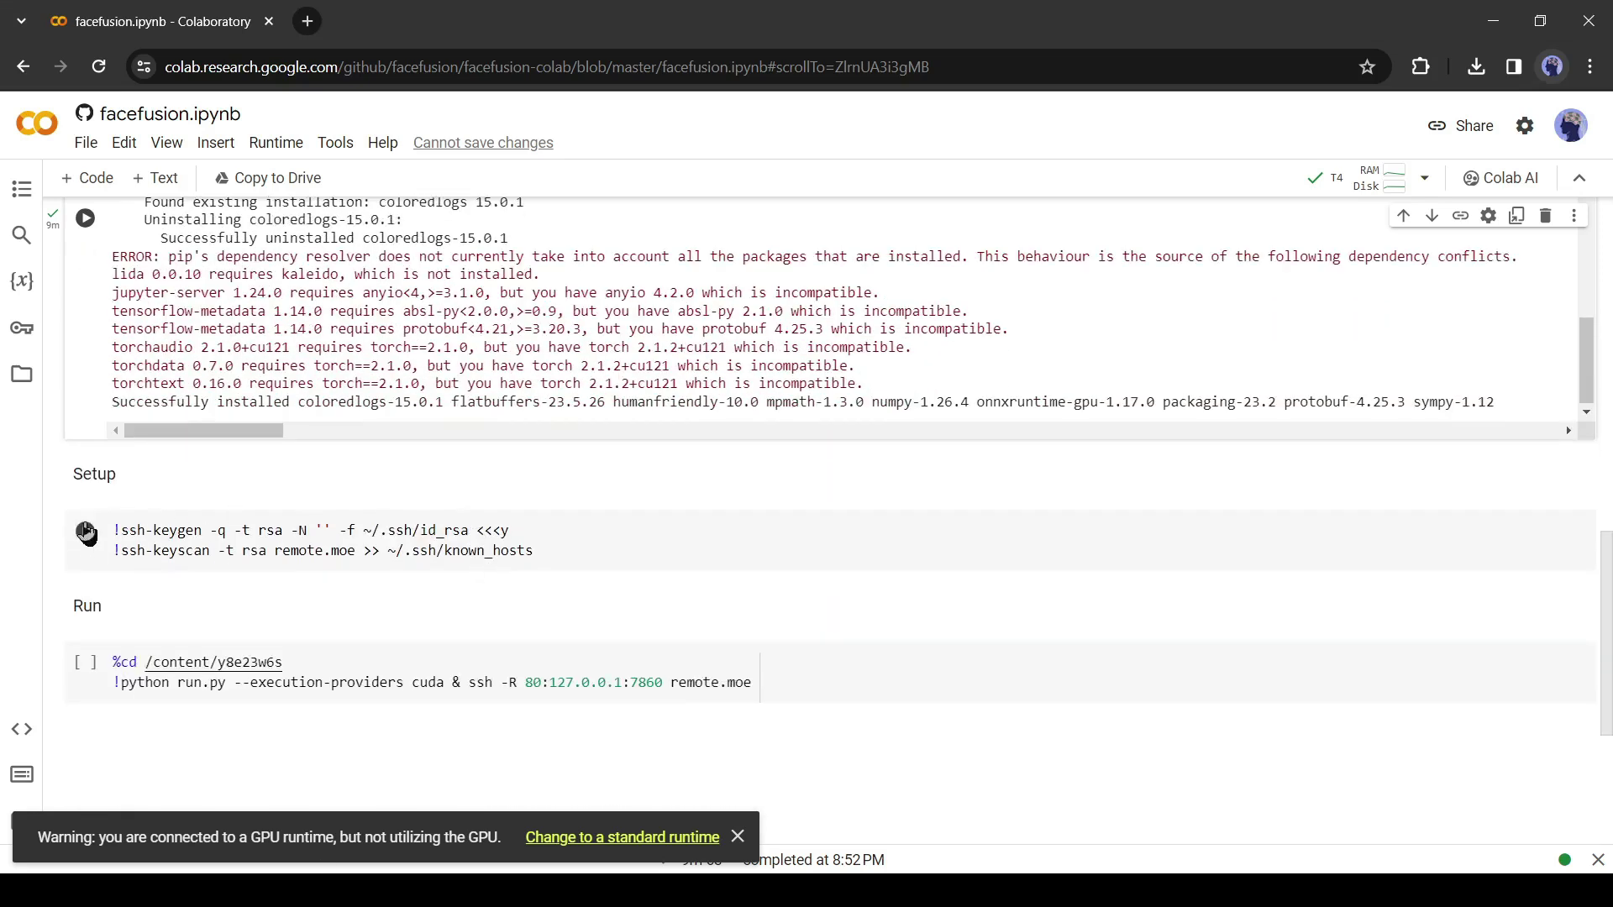
# Step: Run the ssh-keygen Setup cell and the Run cell until FaceFusion prints its URLs
pyautogui.click(87, 534)
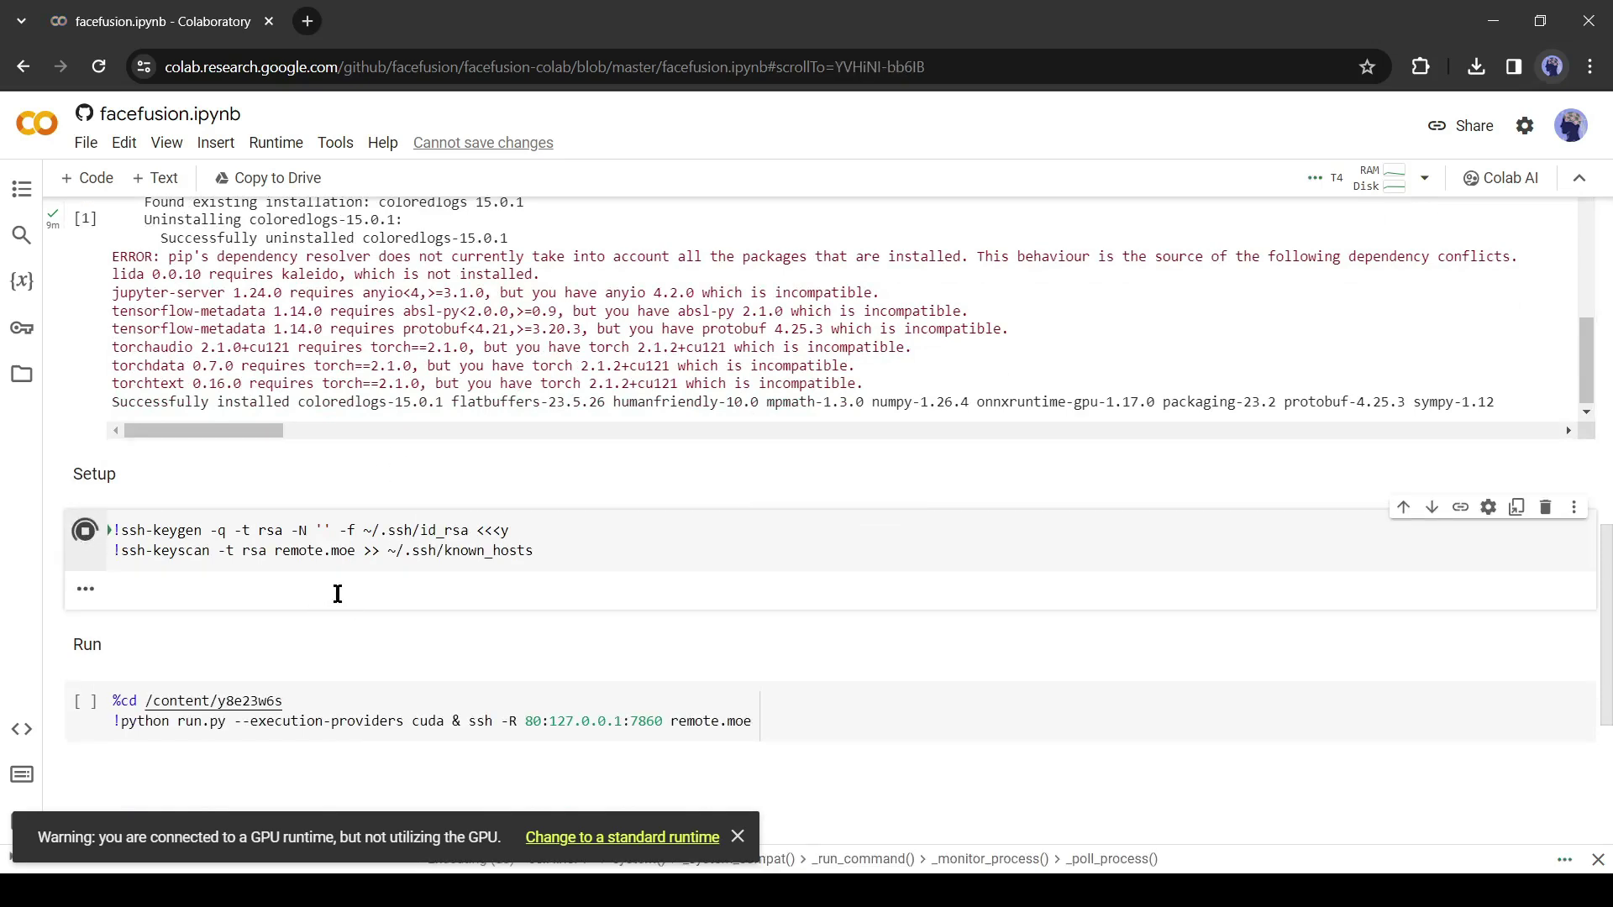
pyautogui.click(87, 704)
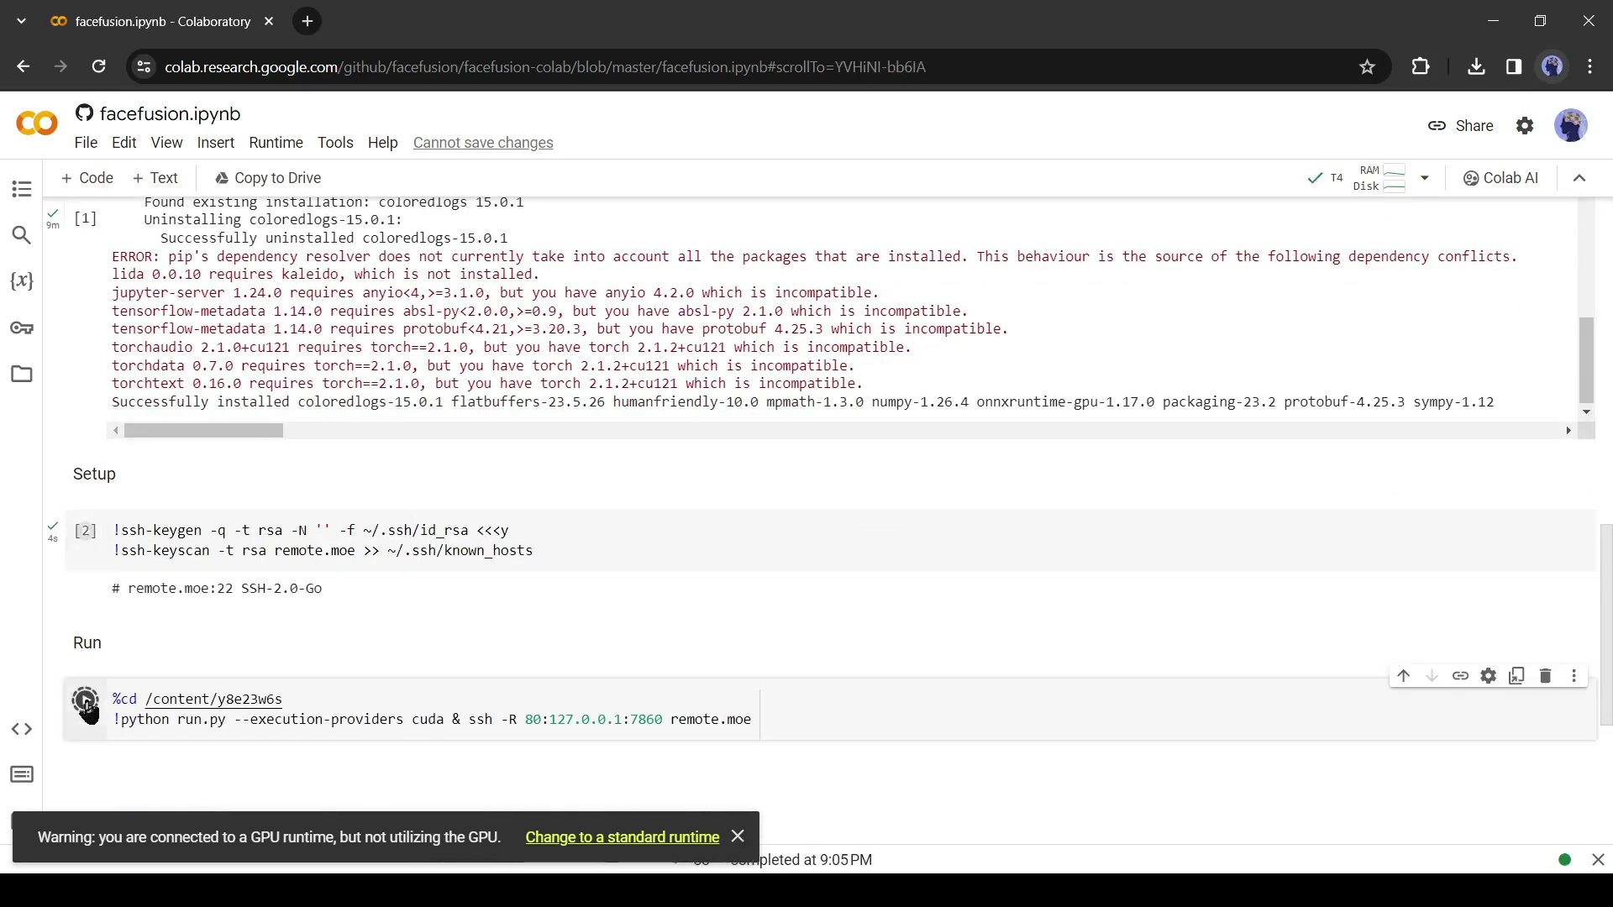
pyautogui.scroll(-2, 735, 652)
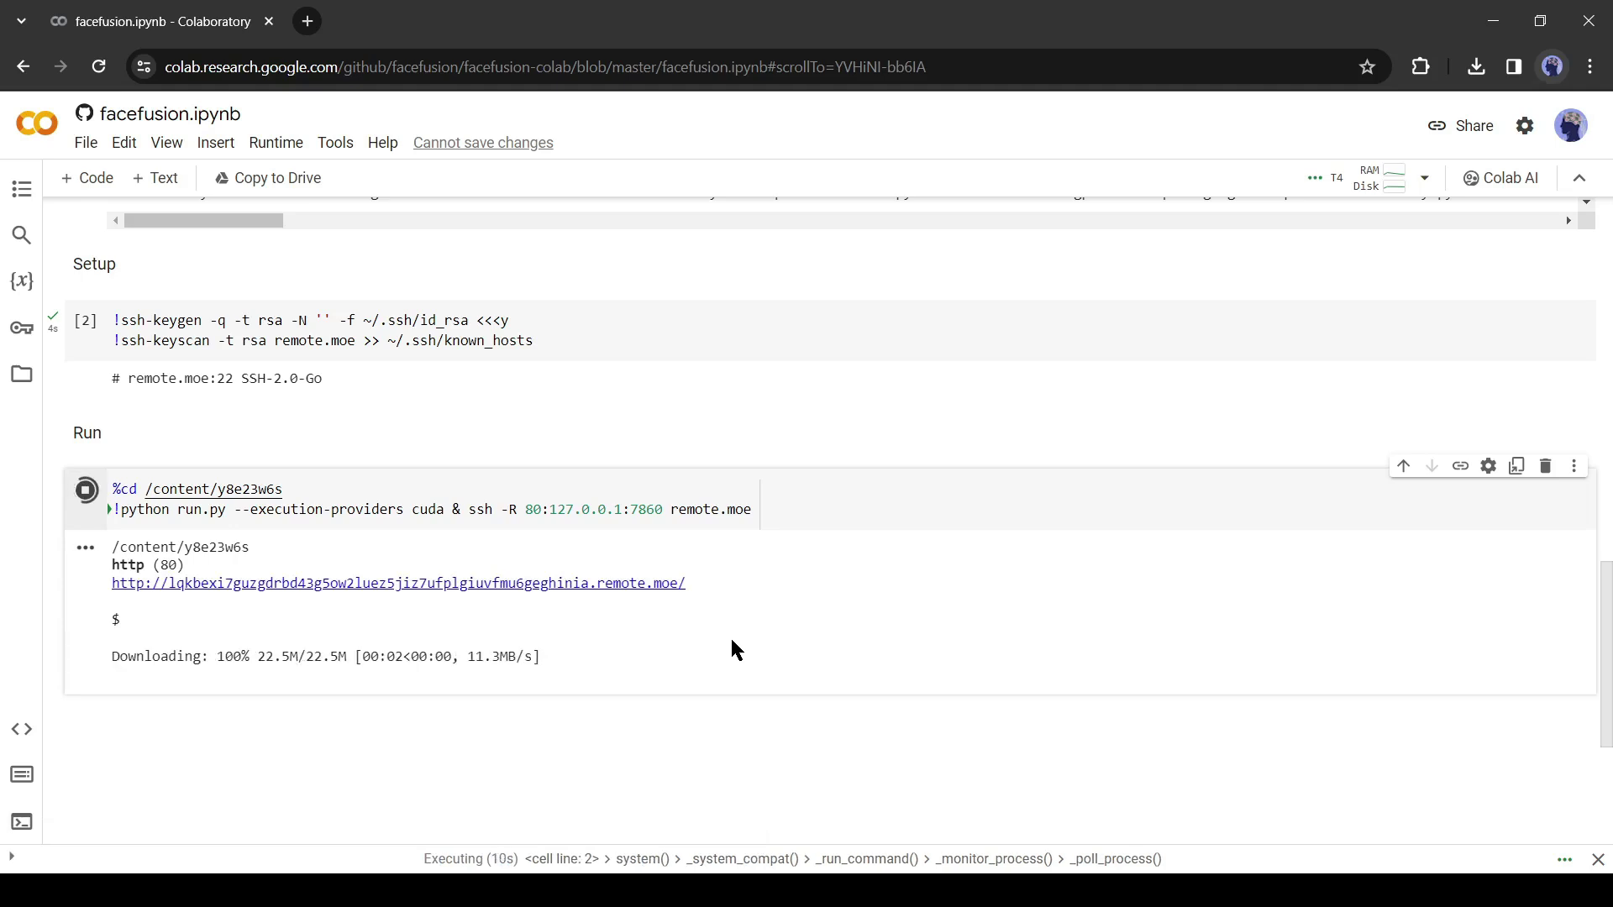
pyautogui.scroll(-1, 729, 637)
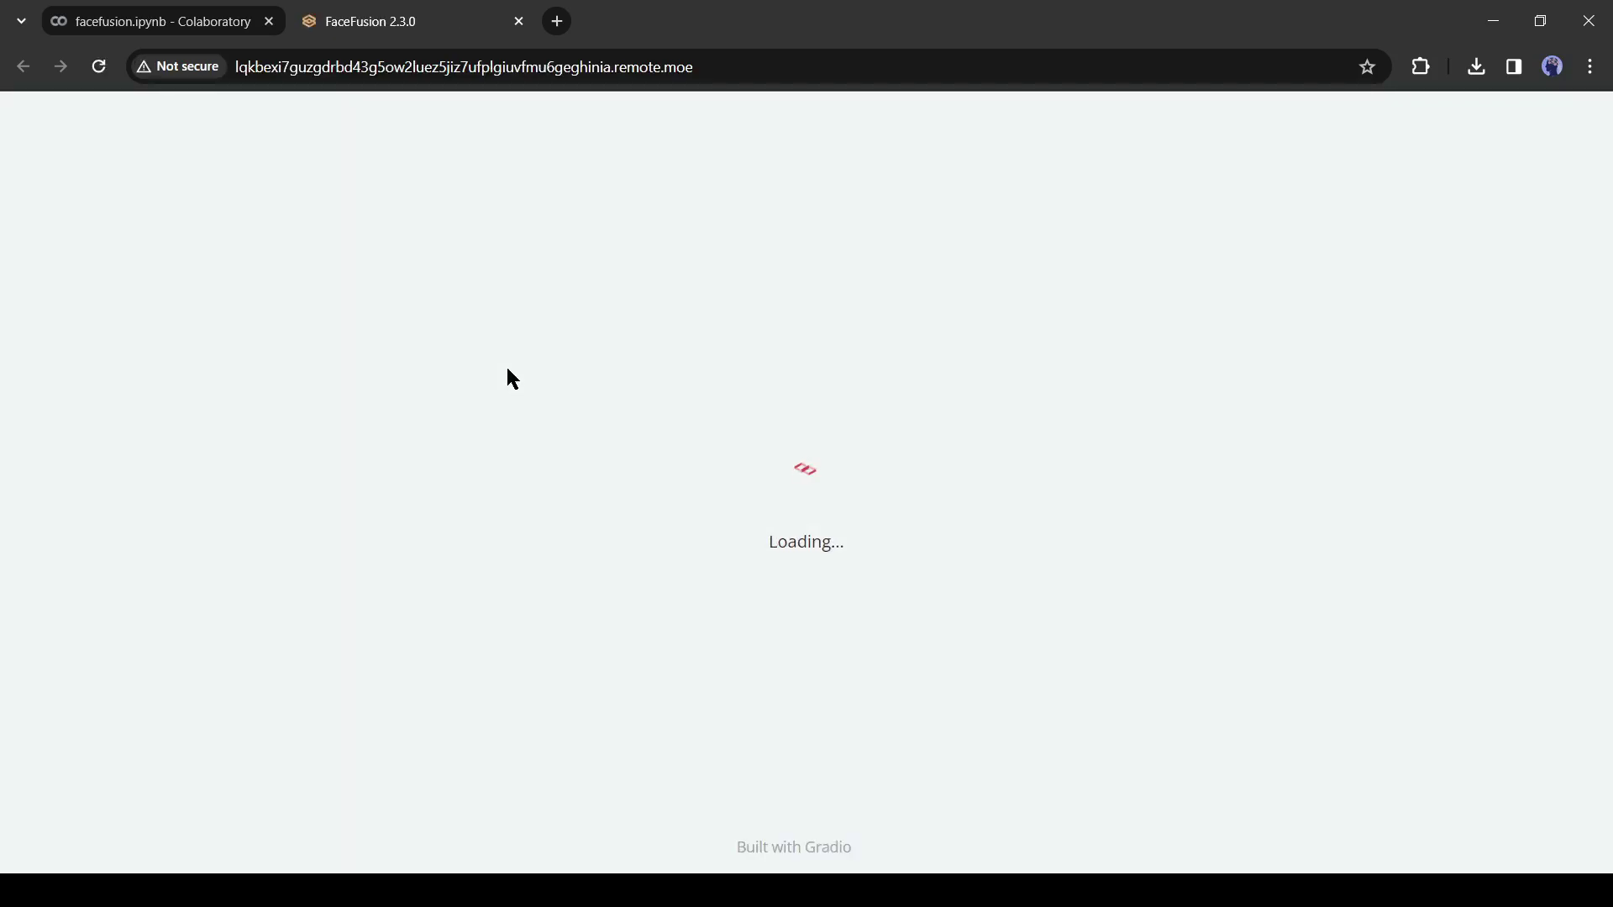
# Step: Enable the lip_syncer and face_enhancer frame processors and disable face_swapper
pyautogui.scroll(-3, 677, 389)
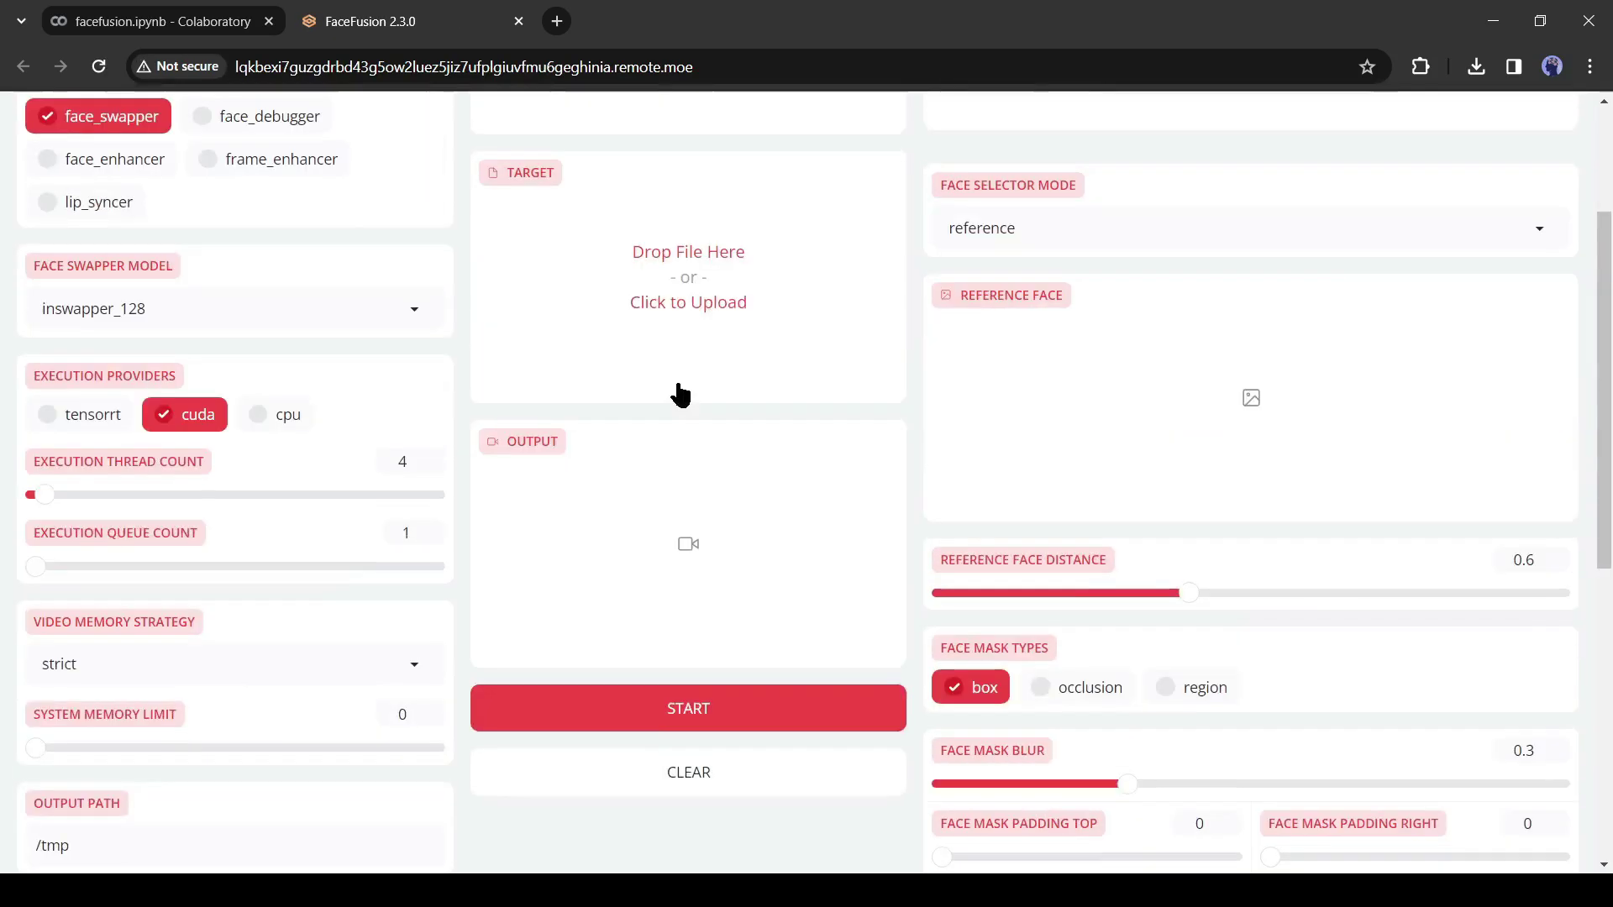
pyautogui.scroll(3, 443, 368)
pyautogui.scroll(-4, 284, 412)
pyautogui.scroll(4, 337, 404)
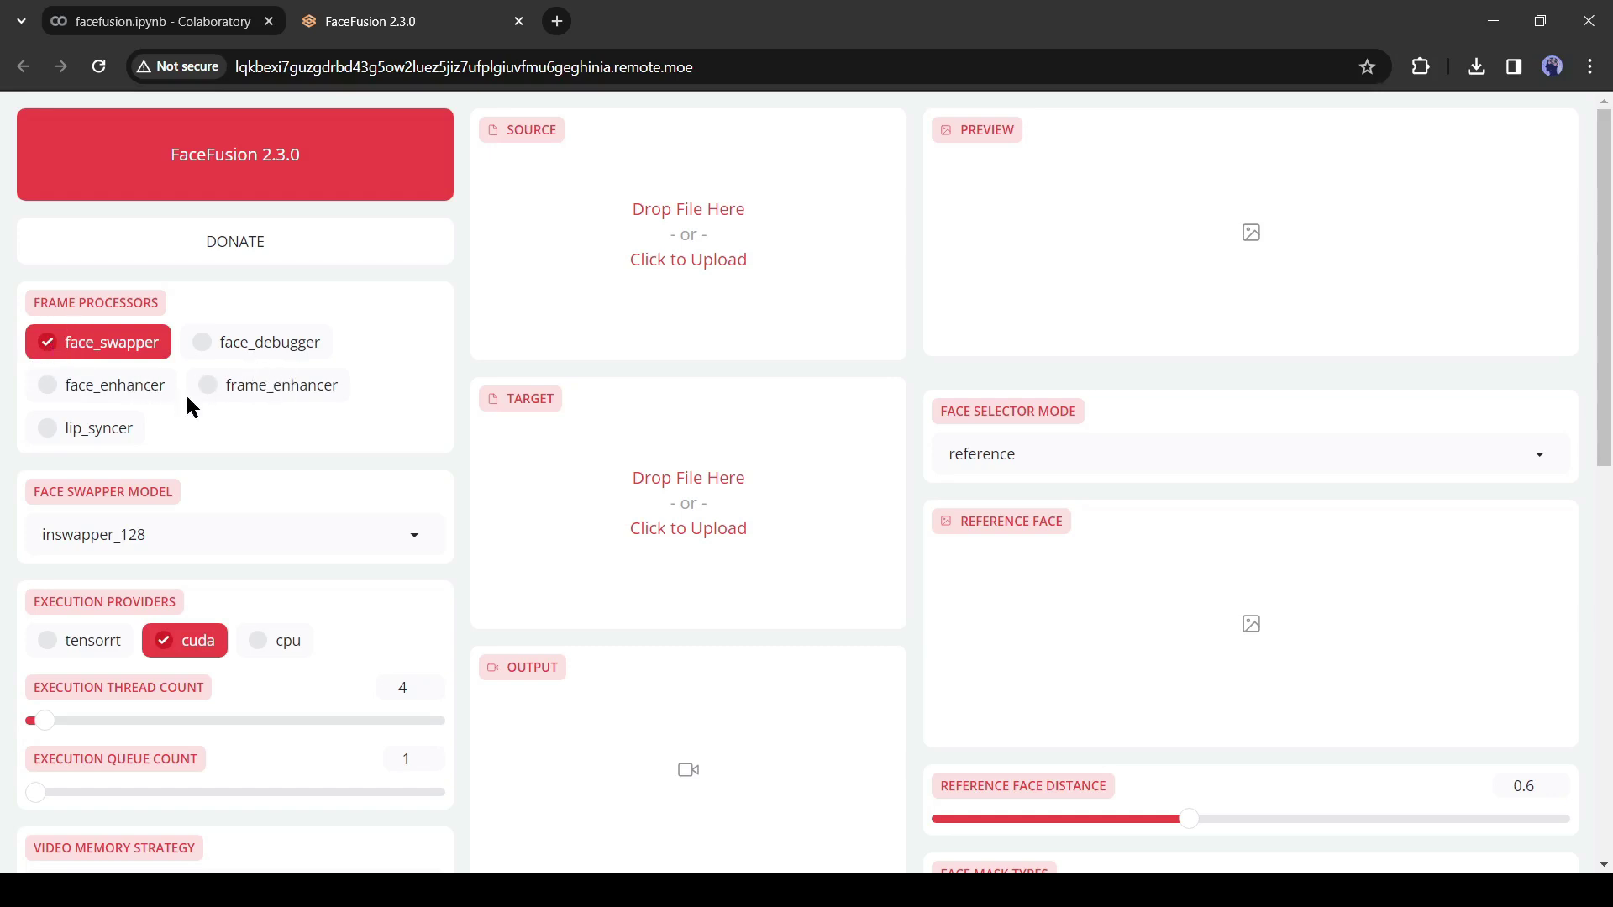
pyautogui.click(48, 429)
pyautogui.click(259, 378)
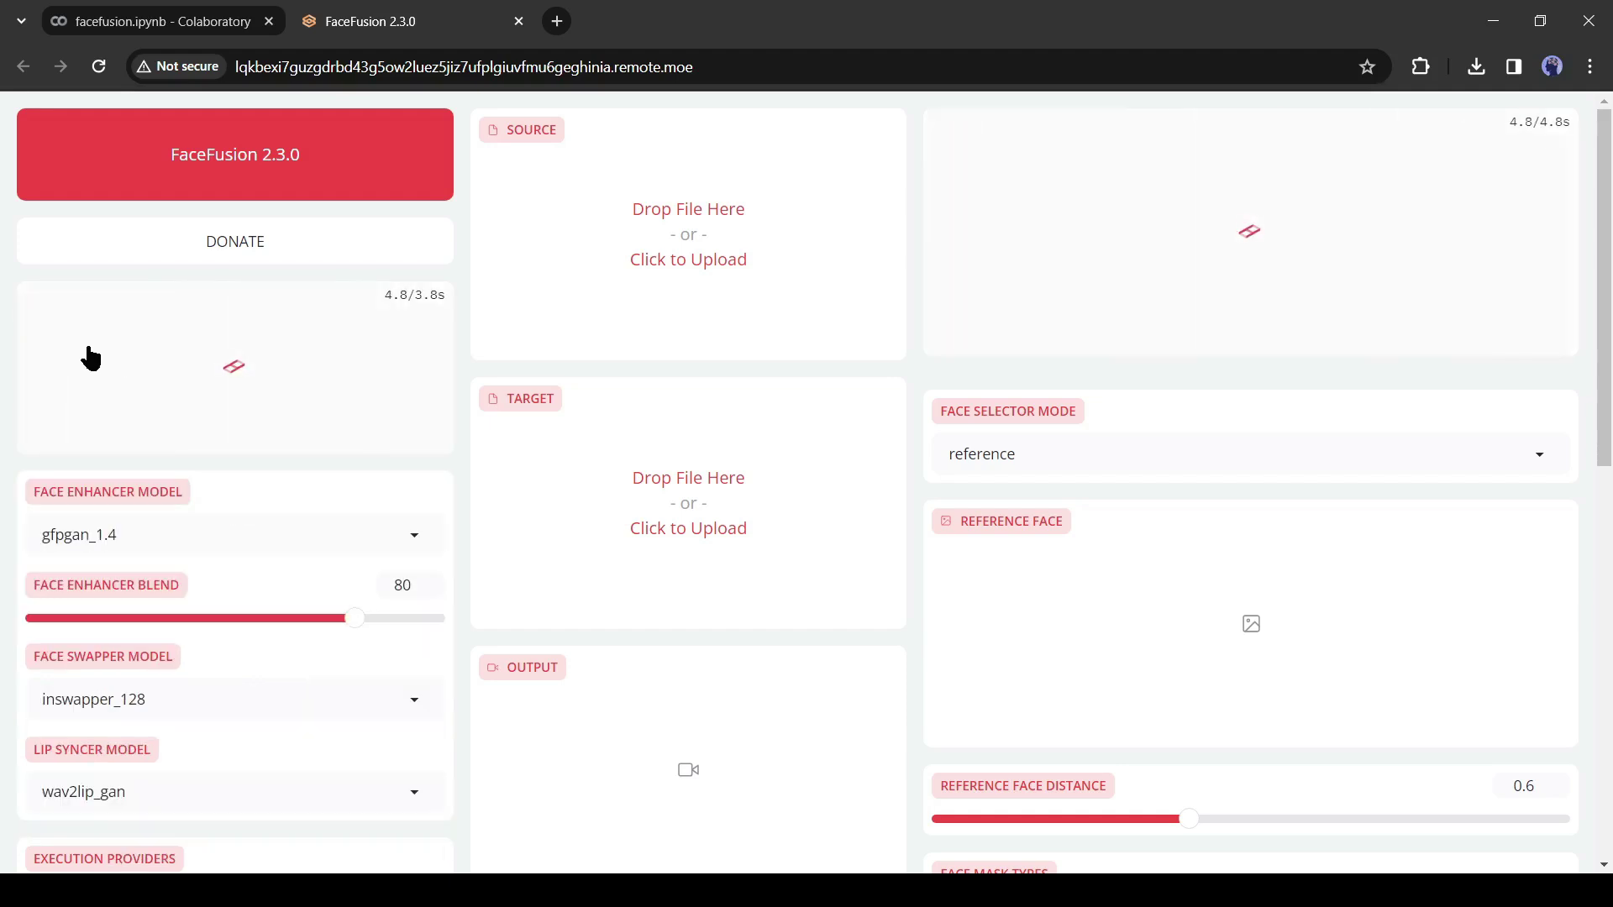
pyautogui.click(106, 337)
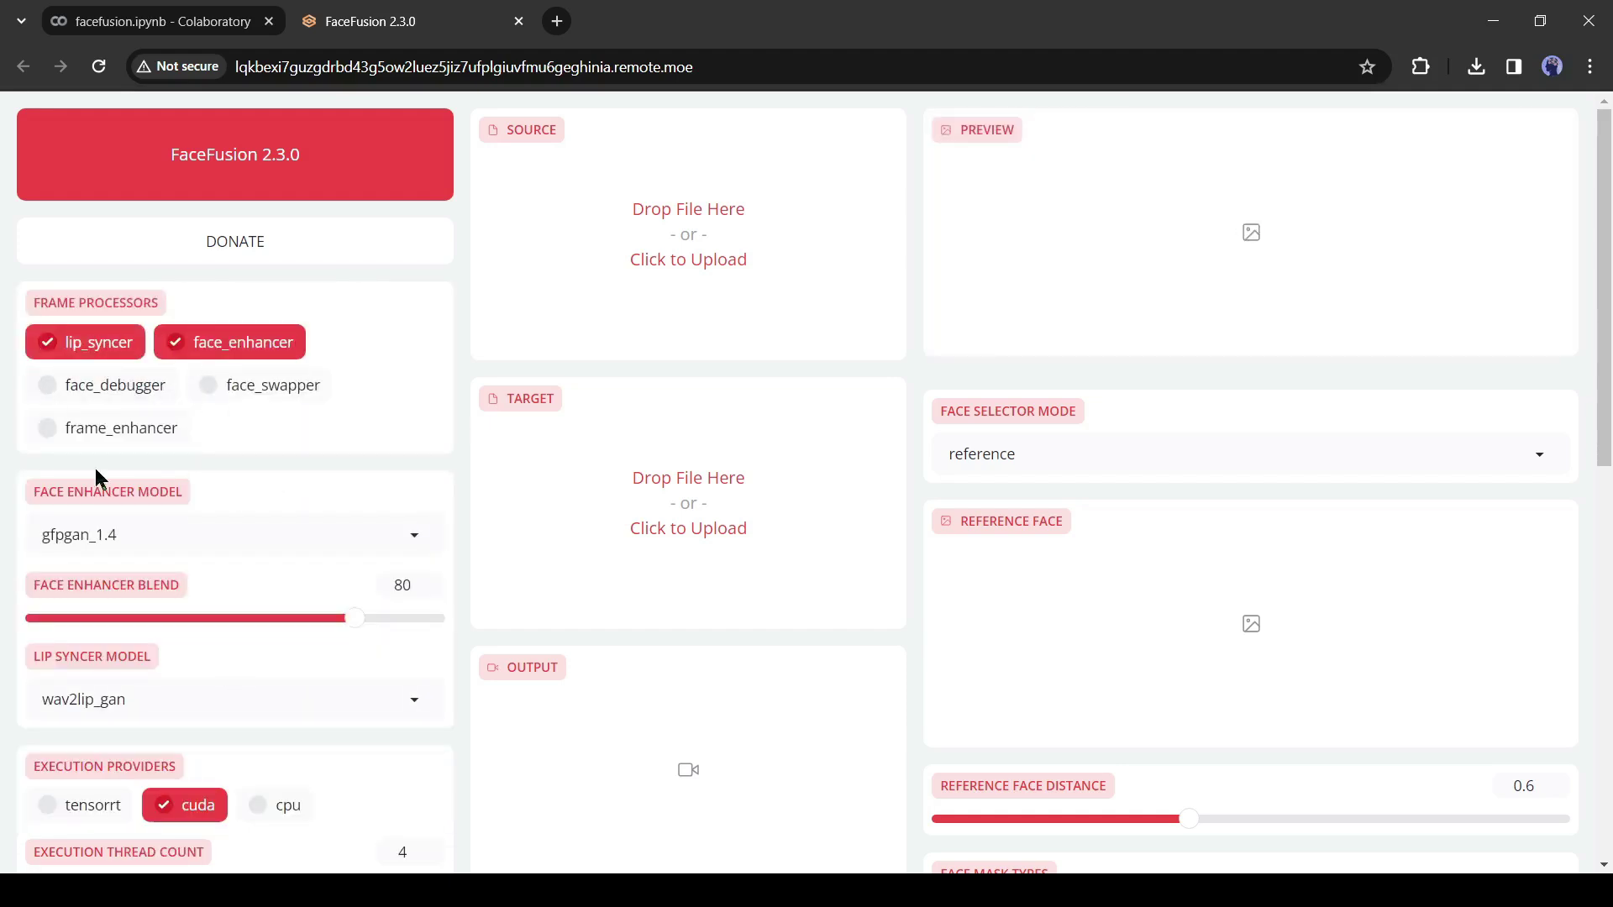
# Step: Review the Lip Syncer Model options and keep wav2lip_gan
pyautogui.scroll(-3, 288, 499)
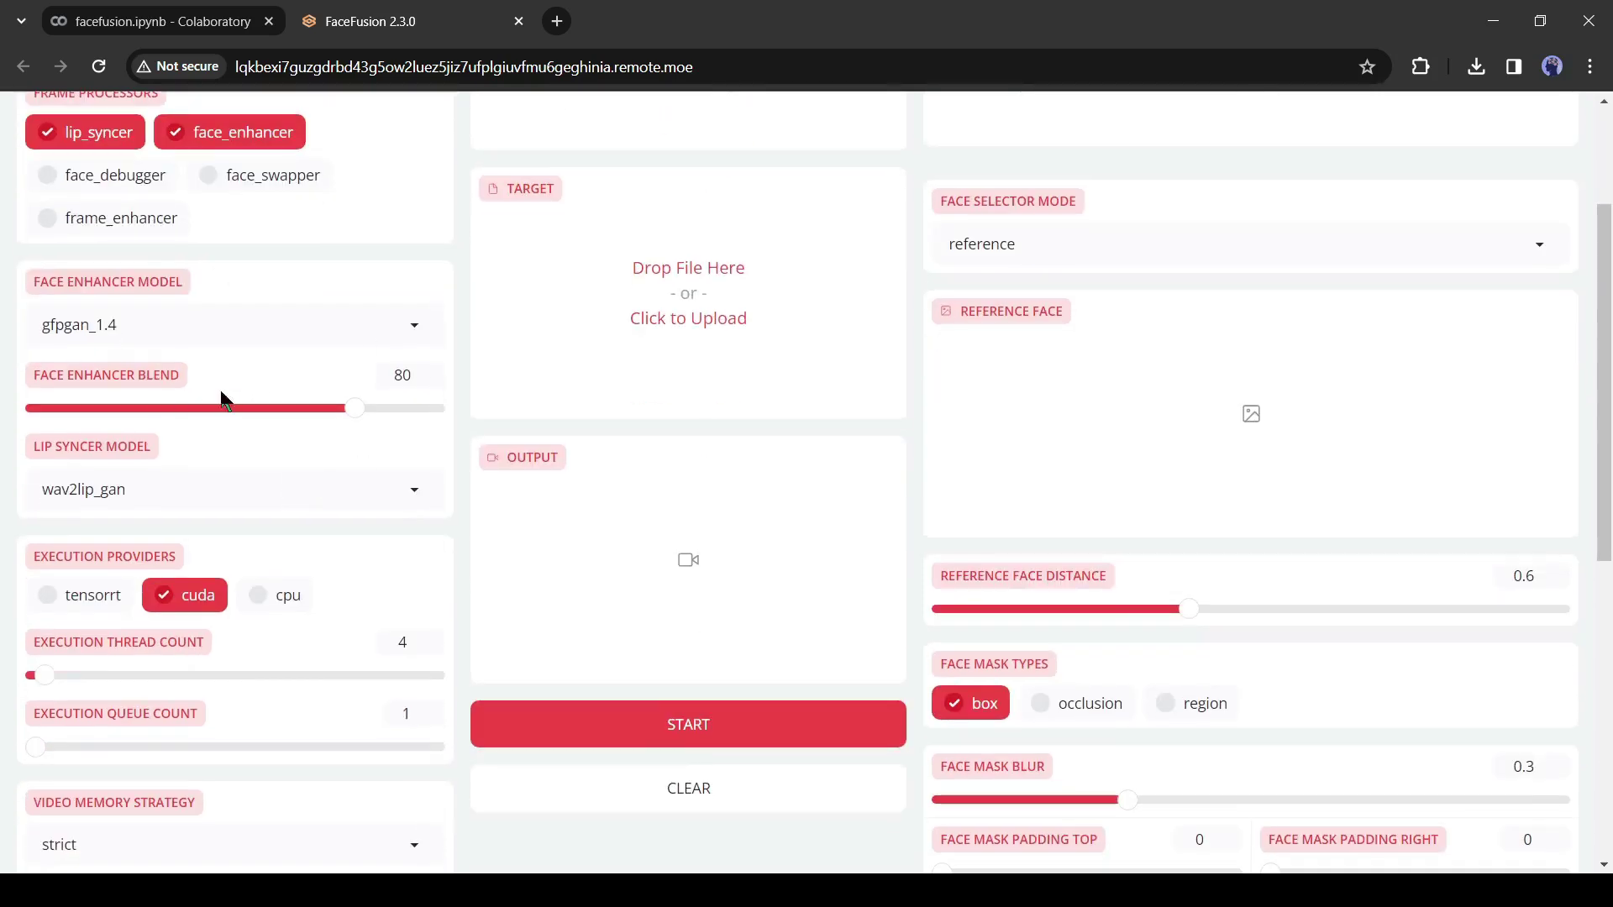
pyautogui.scroll(-1, 202, 416)
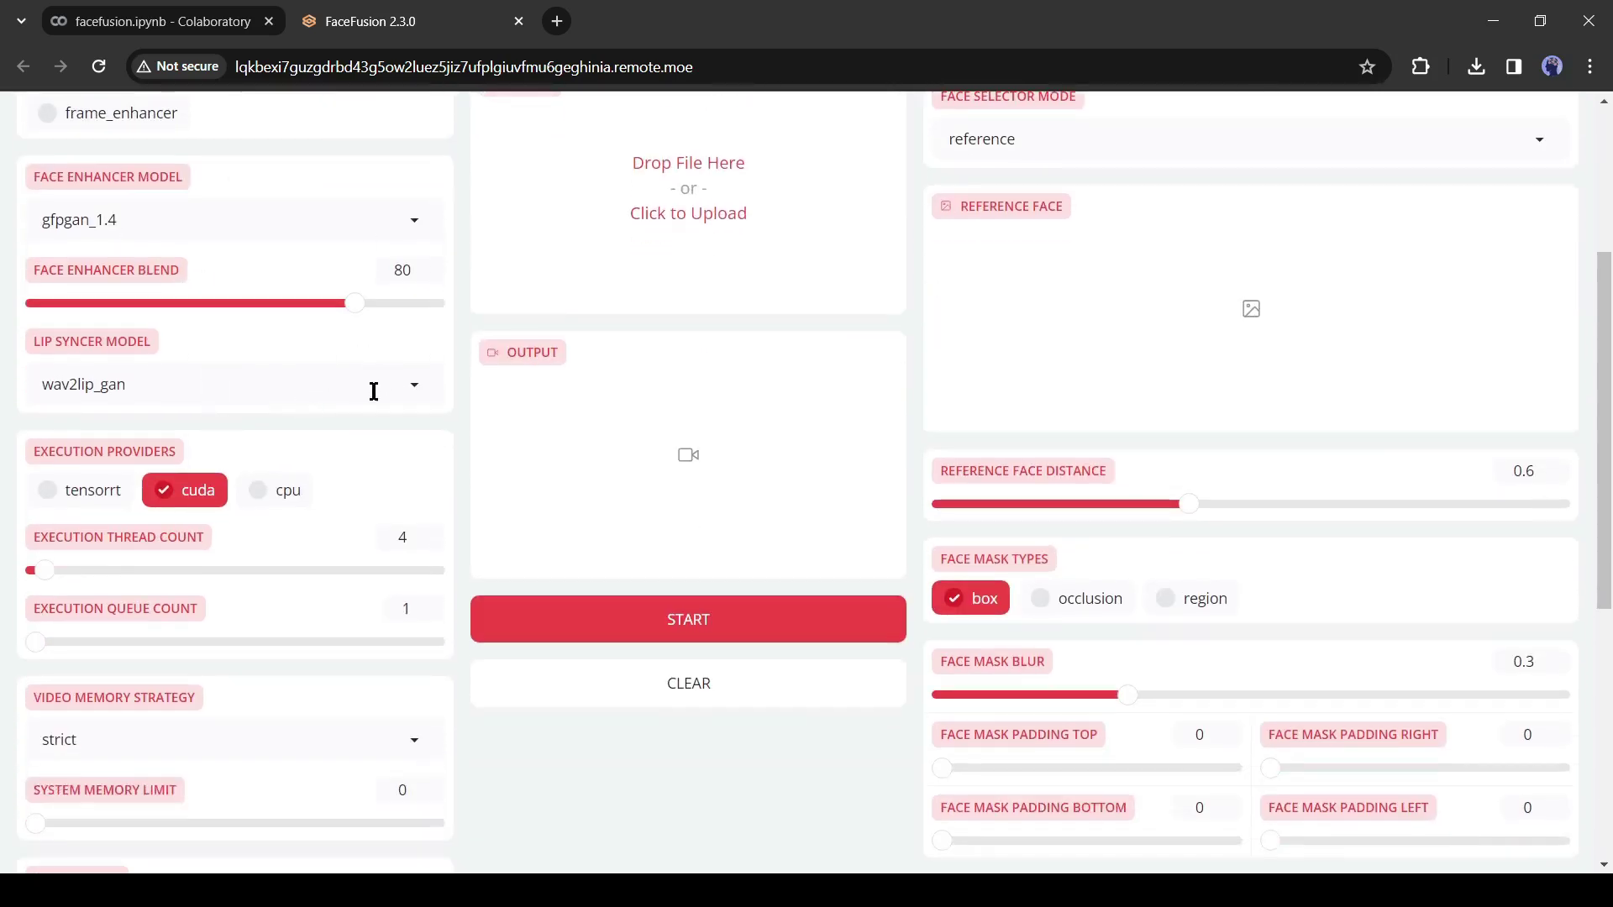
pyautogui.click(405, 387)
pyautogui.click(405, 387)
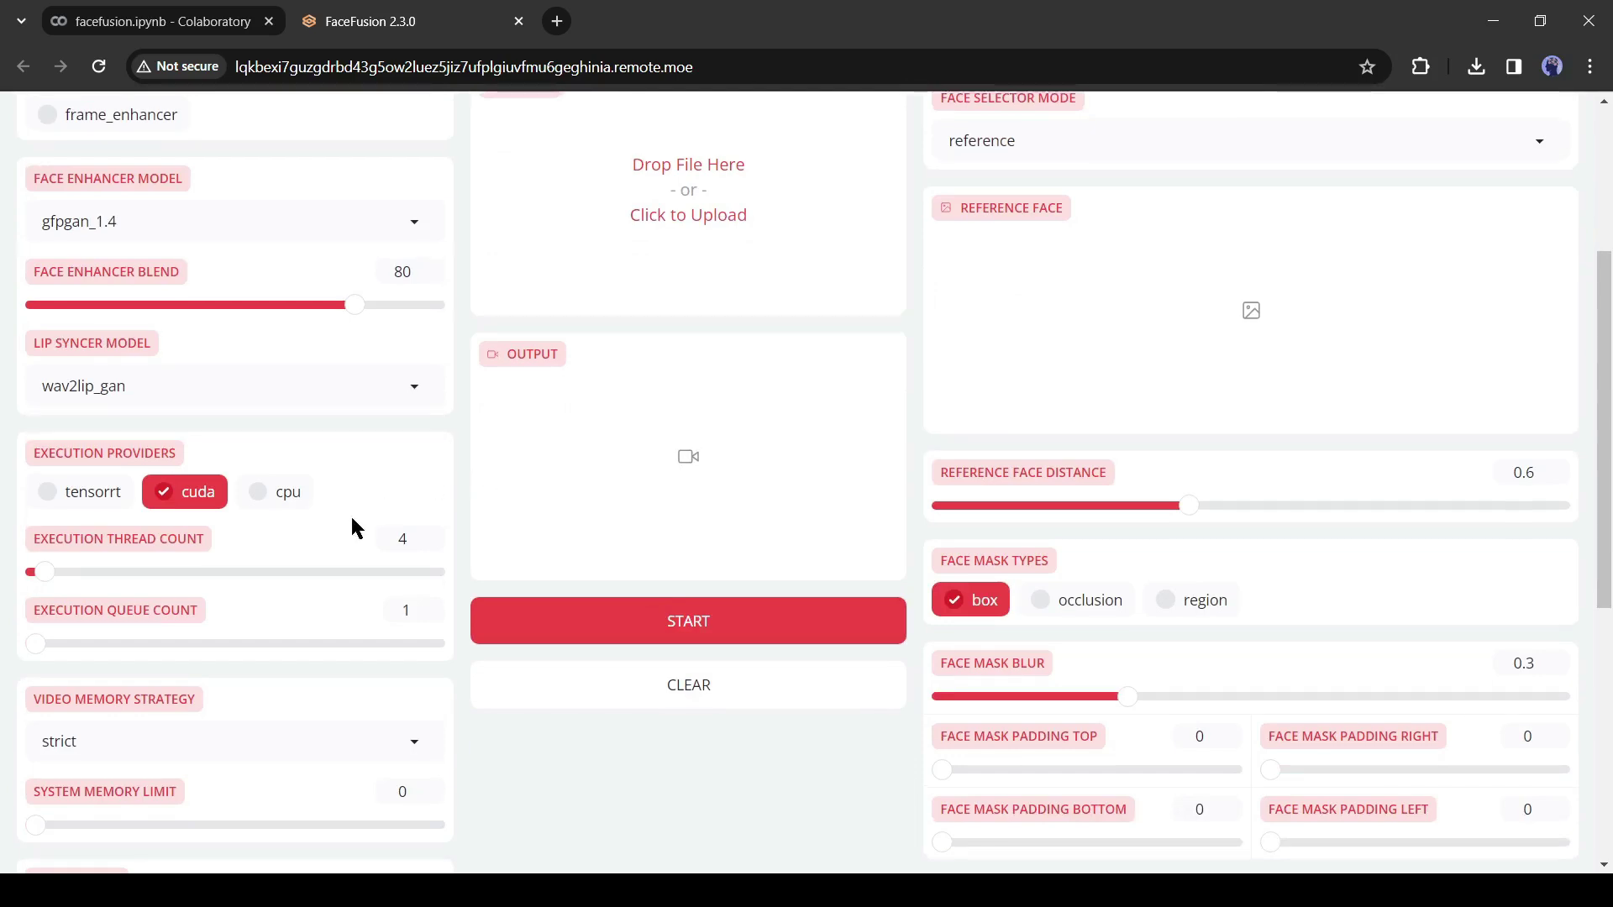
pyautogui.scroll(3, 664, 445)
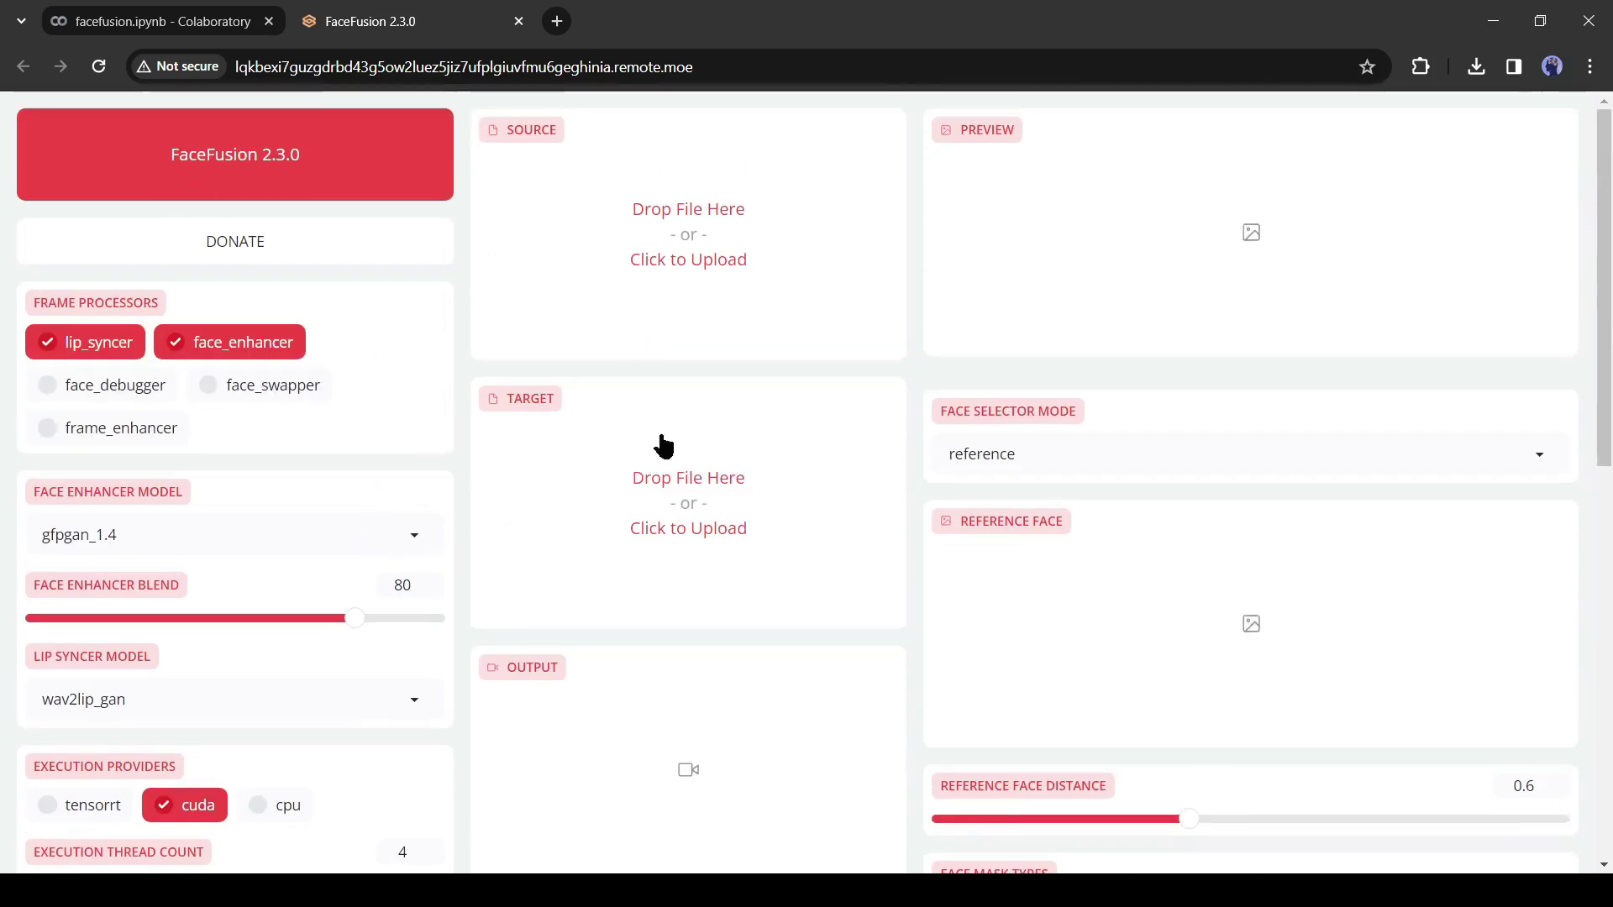
# Step: Load [Intro Music].wav as the source audio and play it to check
pyautogui.click(659, 226)
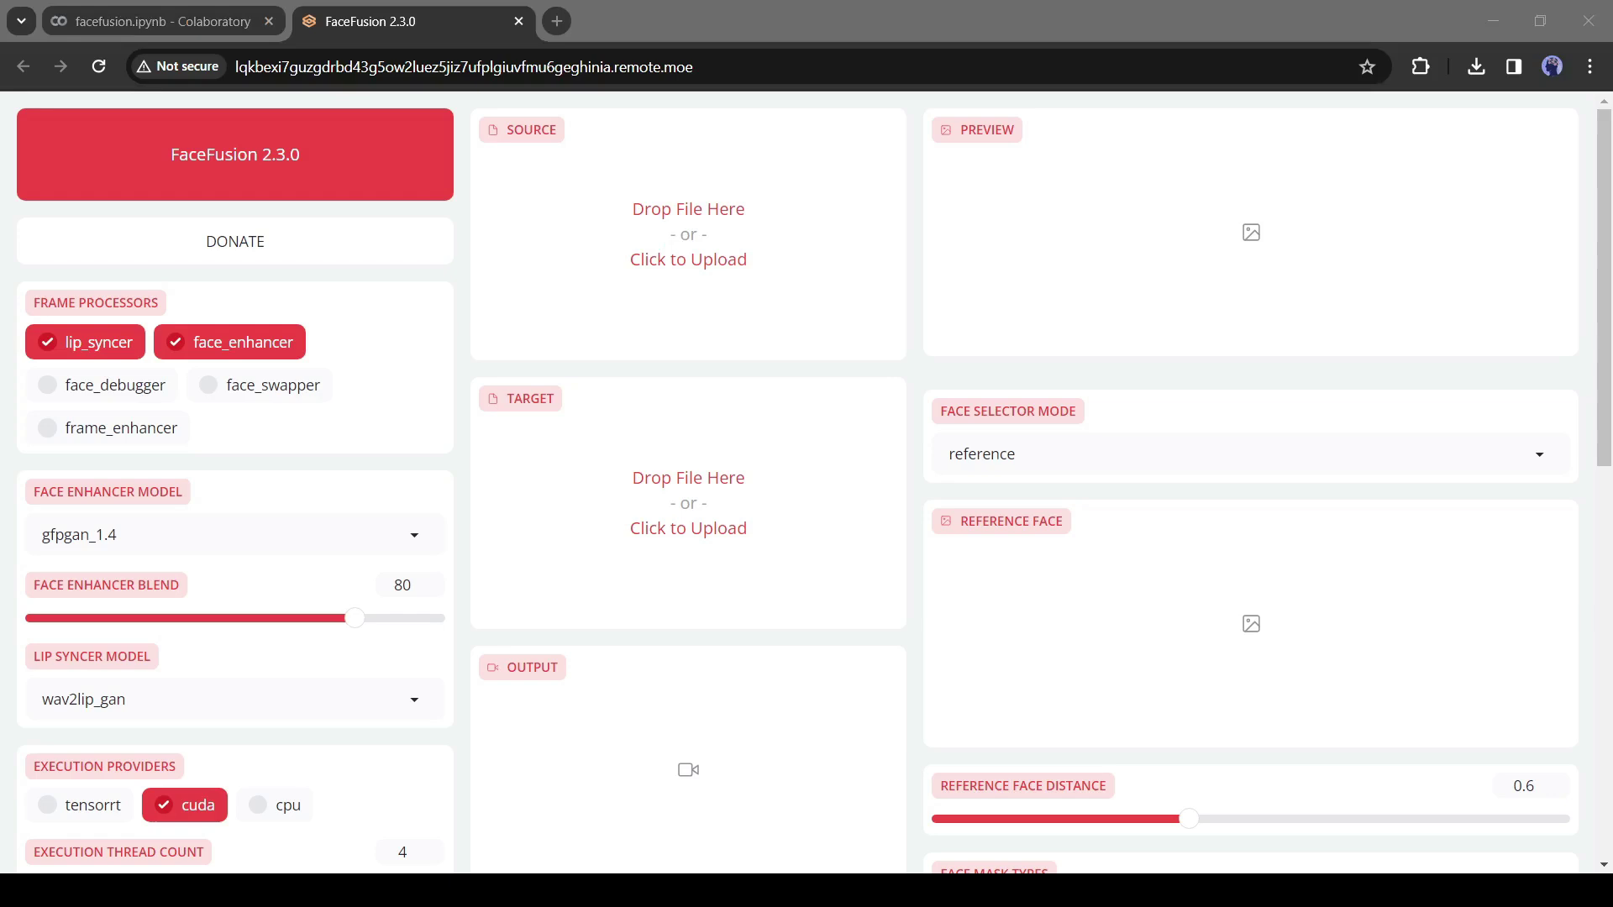
pyautogui.doubleClick(835, 325)
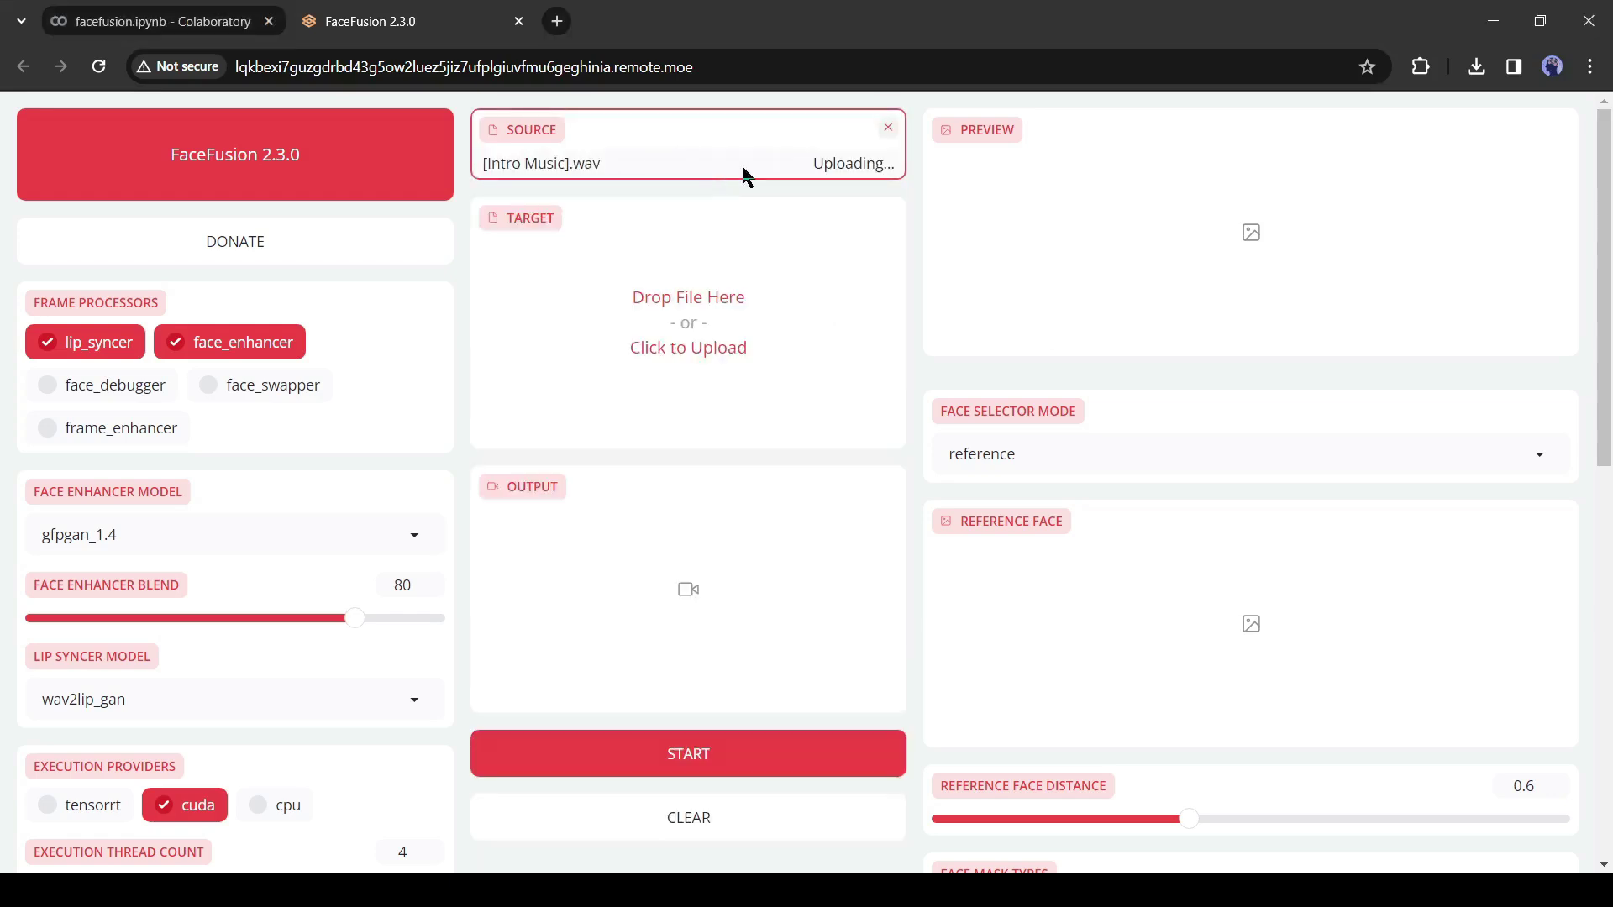
pyautogui.click(507, 247)
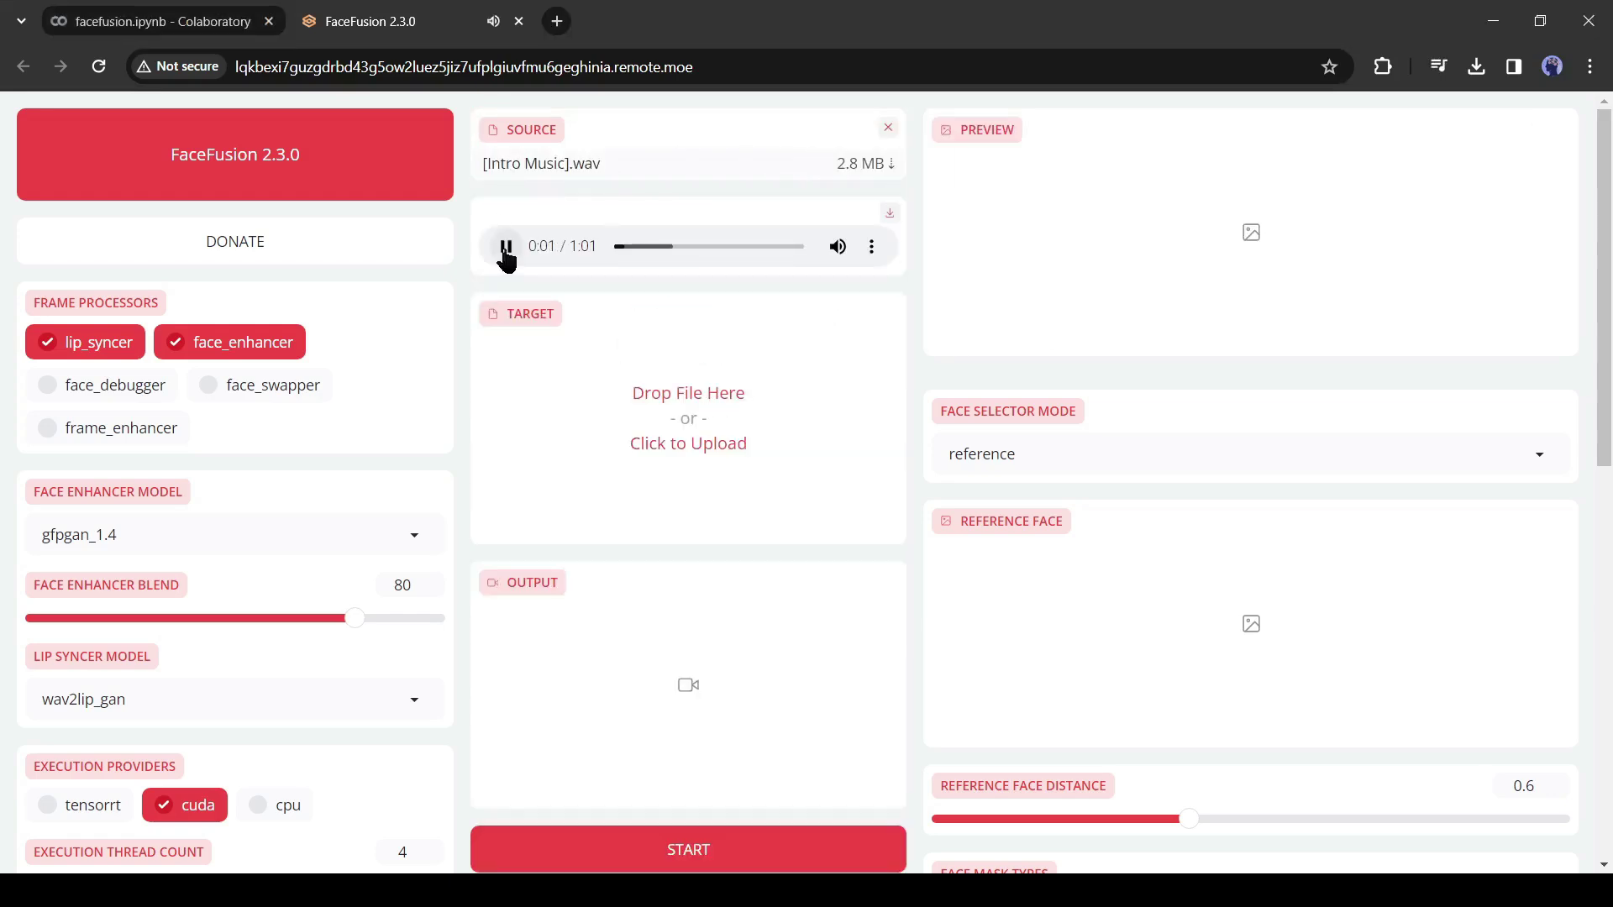
# Step: Load the downloaded speech video as the target, then check progress in the Colab tab
pyautogui.click(597, 389)
pyautogui.doubleClick(763, 421)
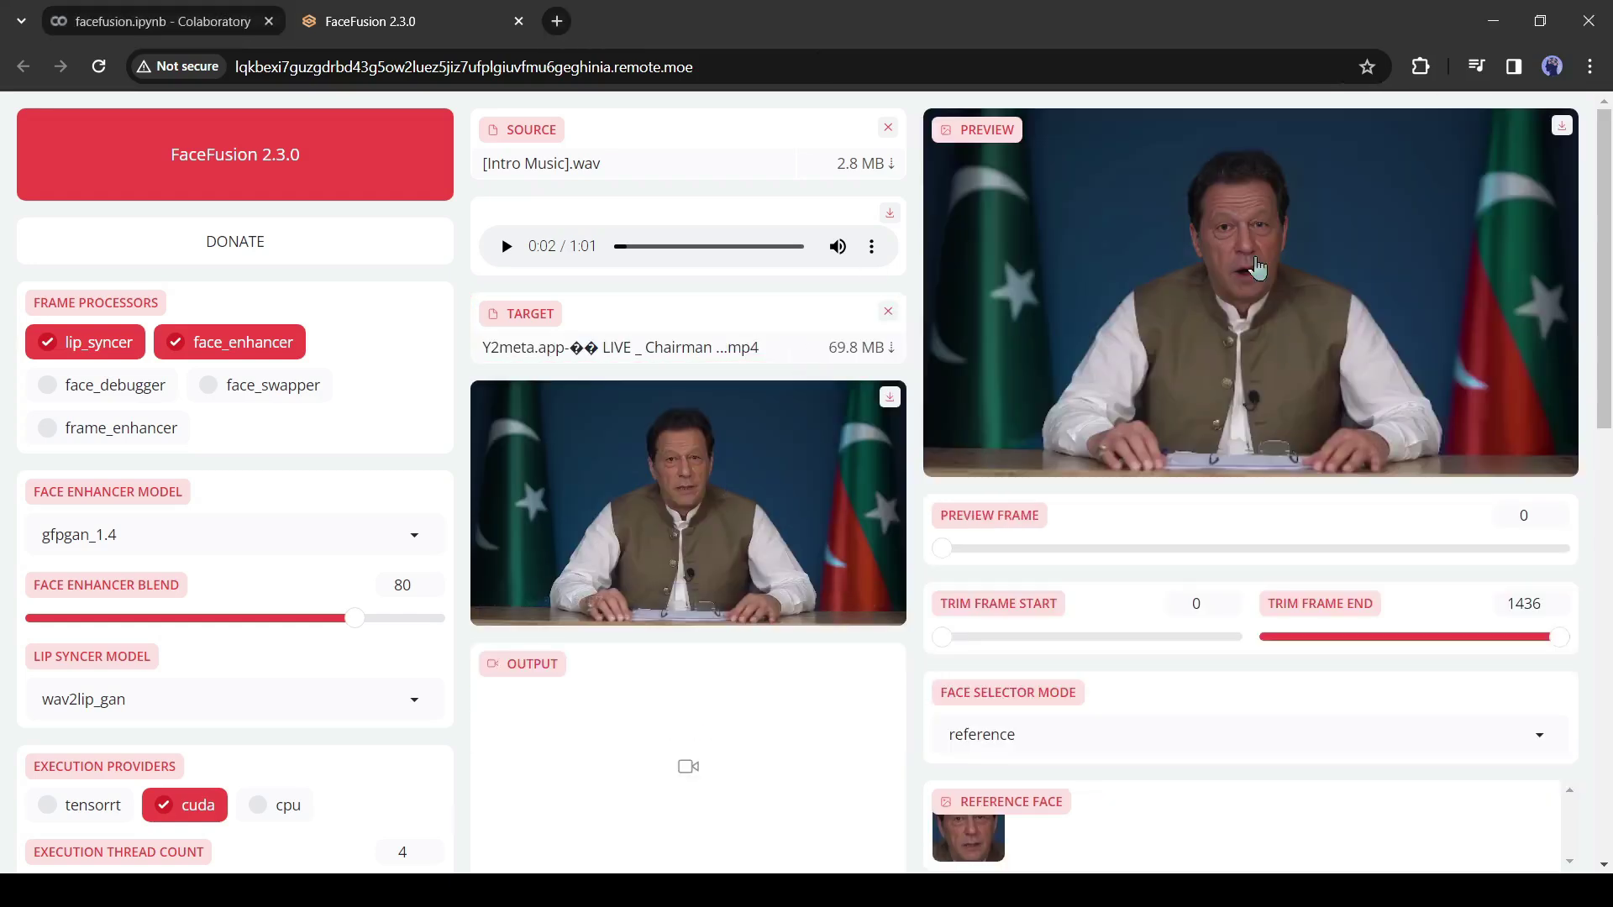
pyautogui.scroll(-4, 618, 519)
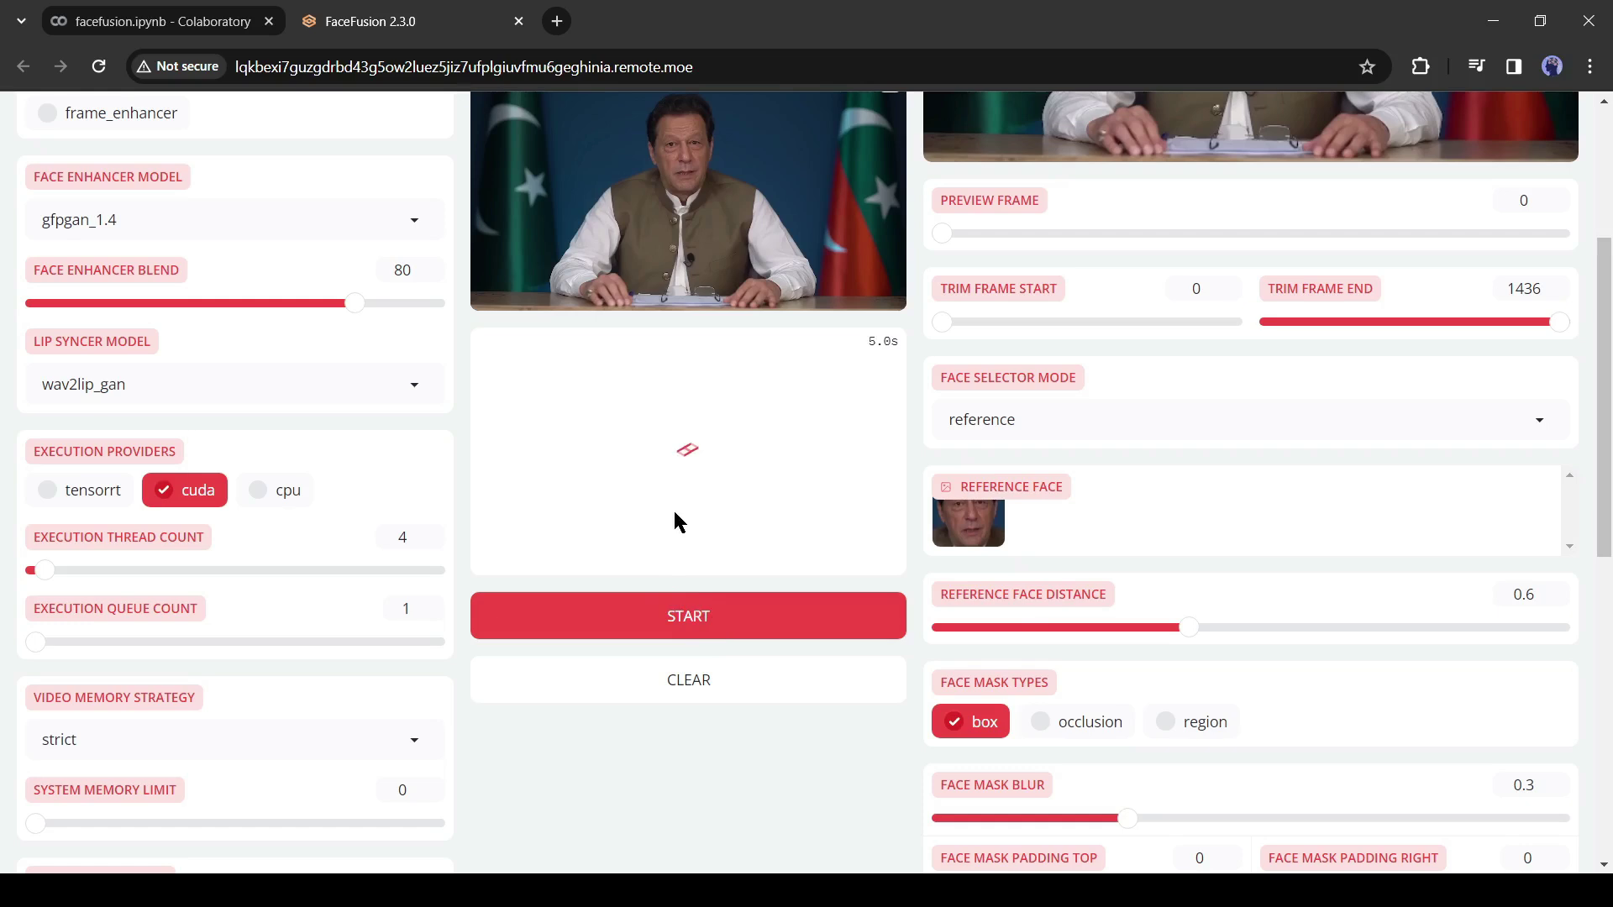
pyautogui.scroll(5, 673, 521)
pyautogui.scroll(-2, 678, 521)
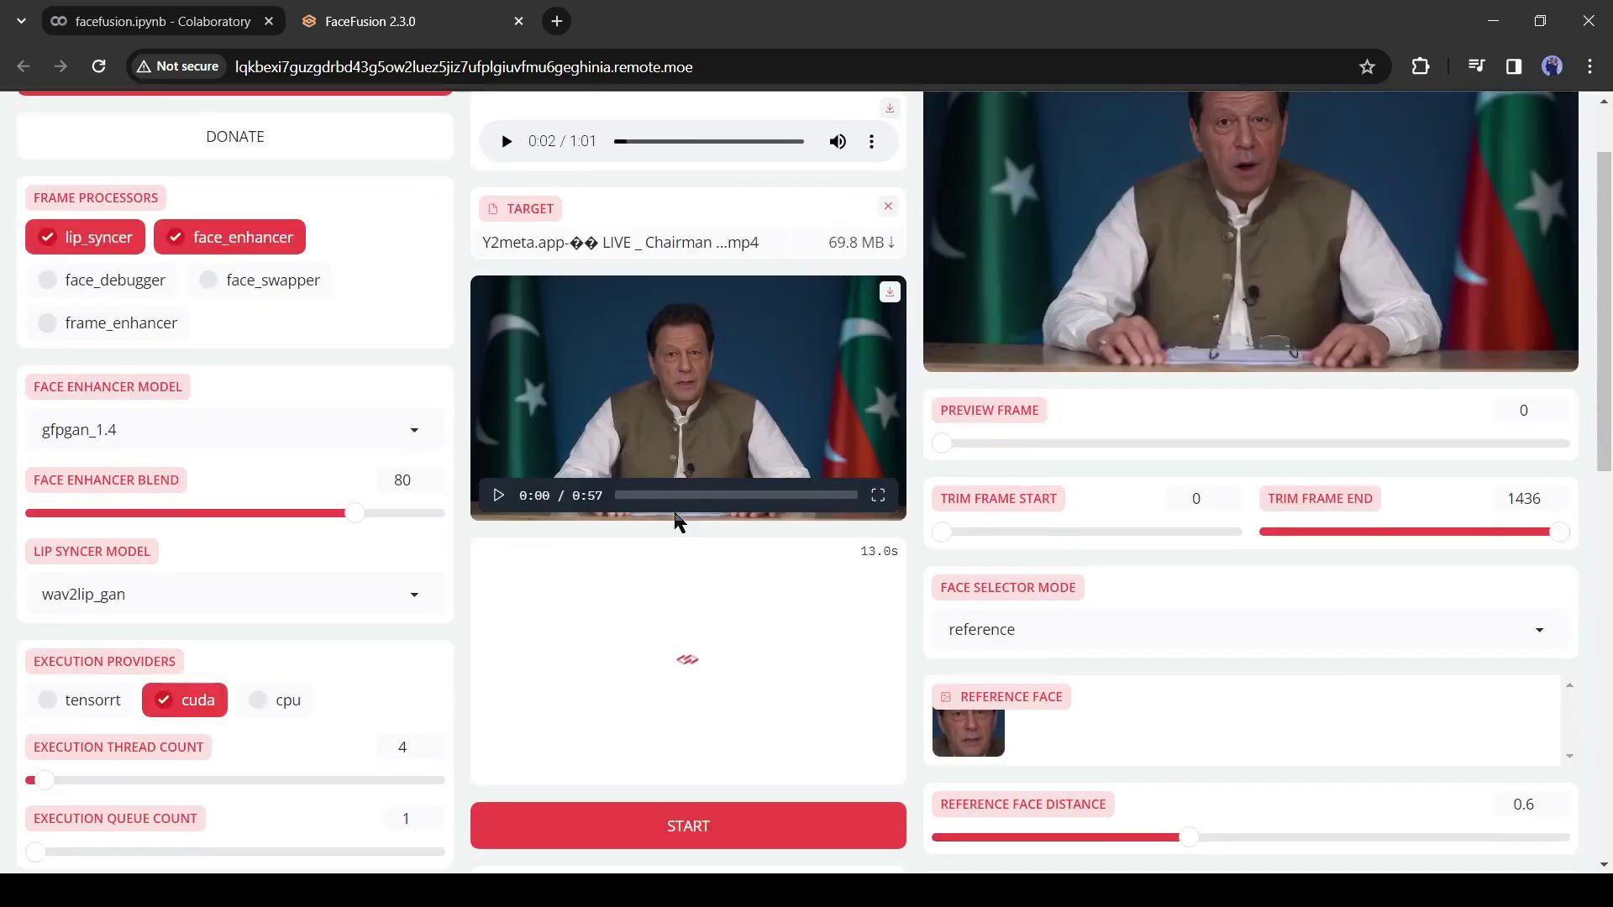
pyautogui.click(160, 21)
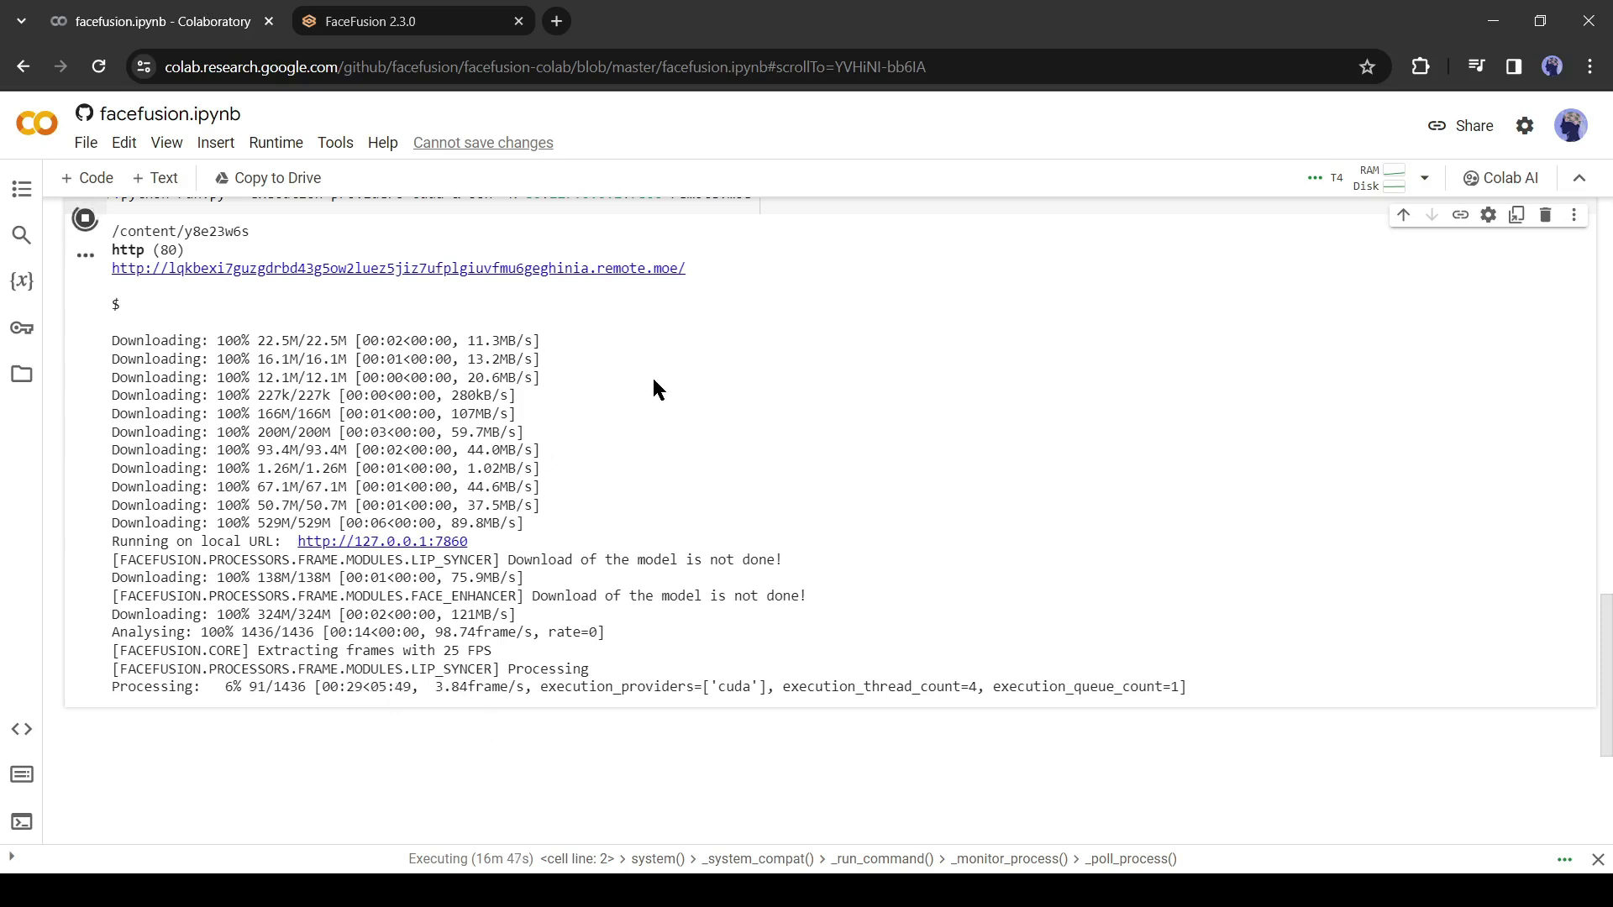
# Step: Switch back to the FaceFusion tab and download the lip-synced Output video
pyautogui.click(383, 7)
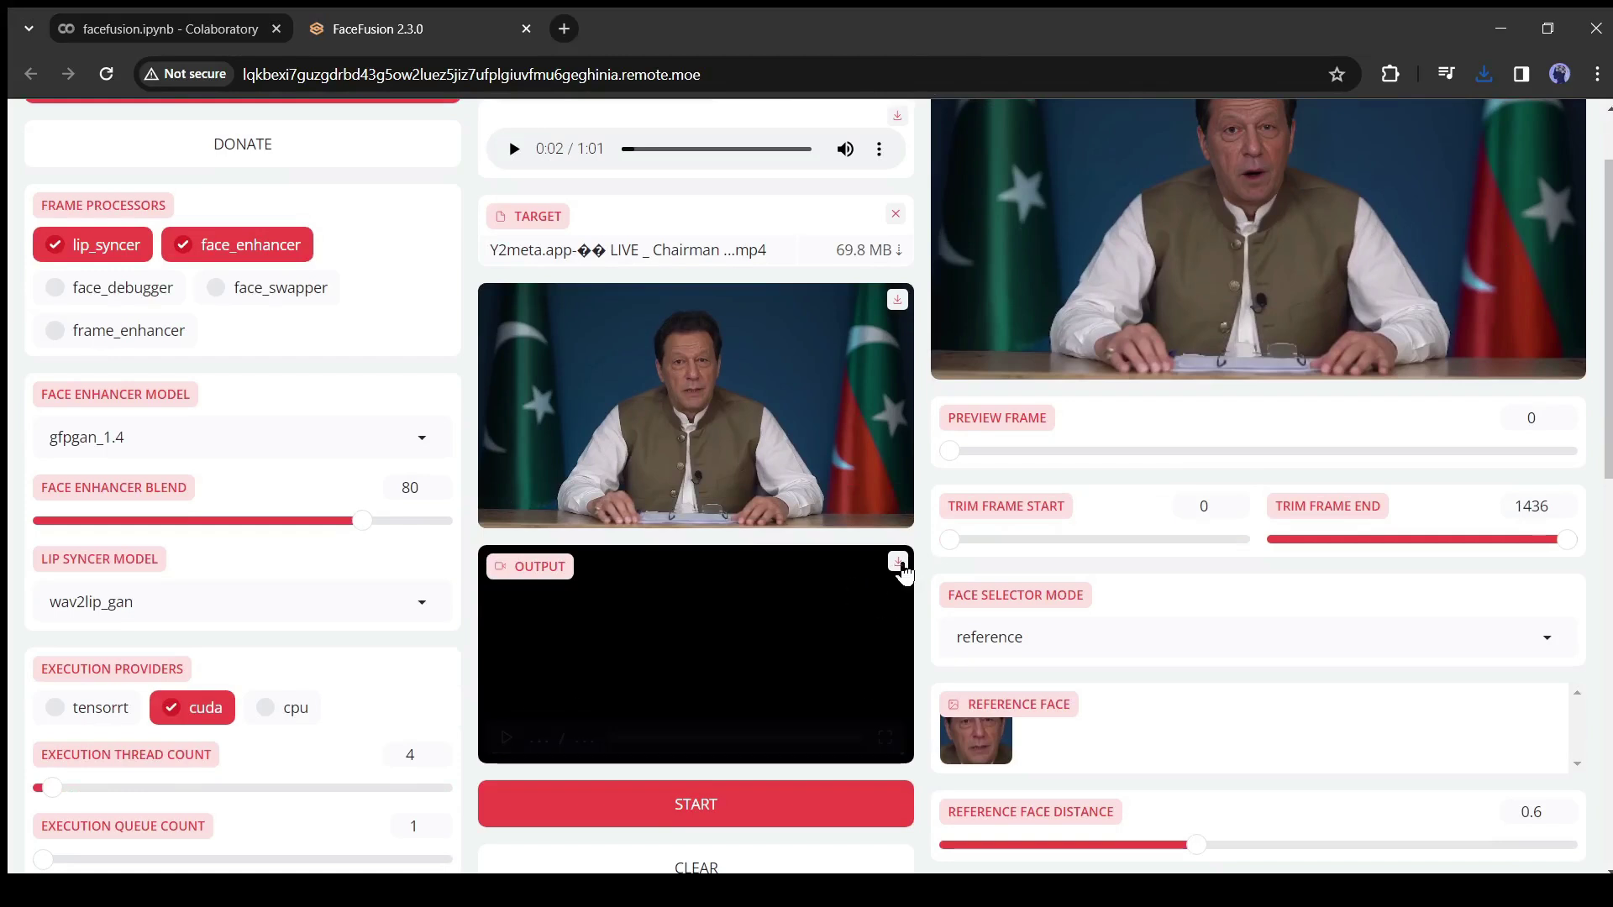
pyautogui.click(899, 563)
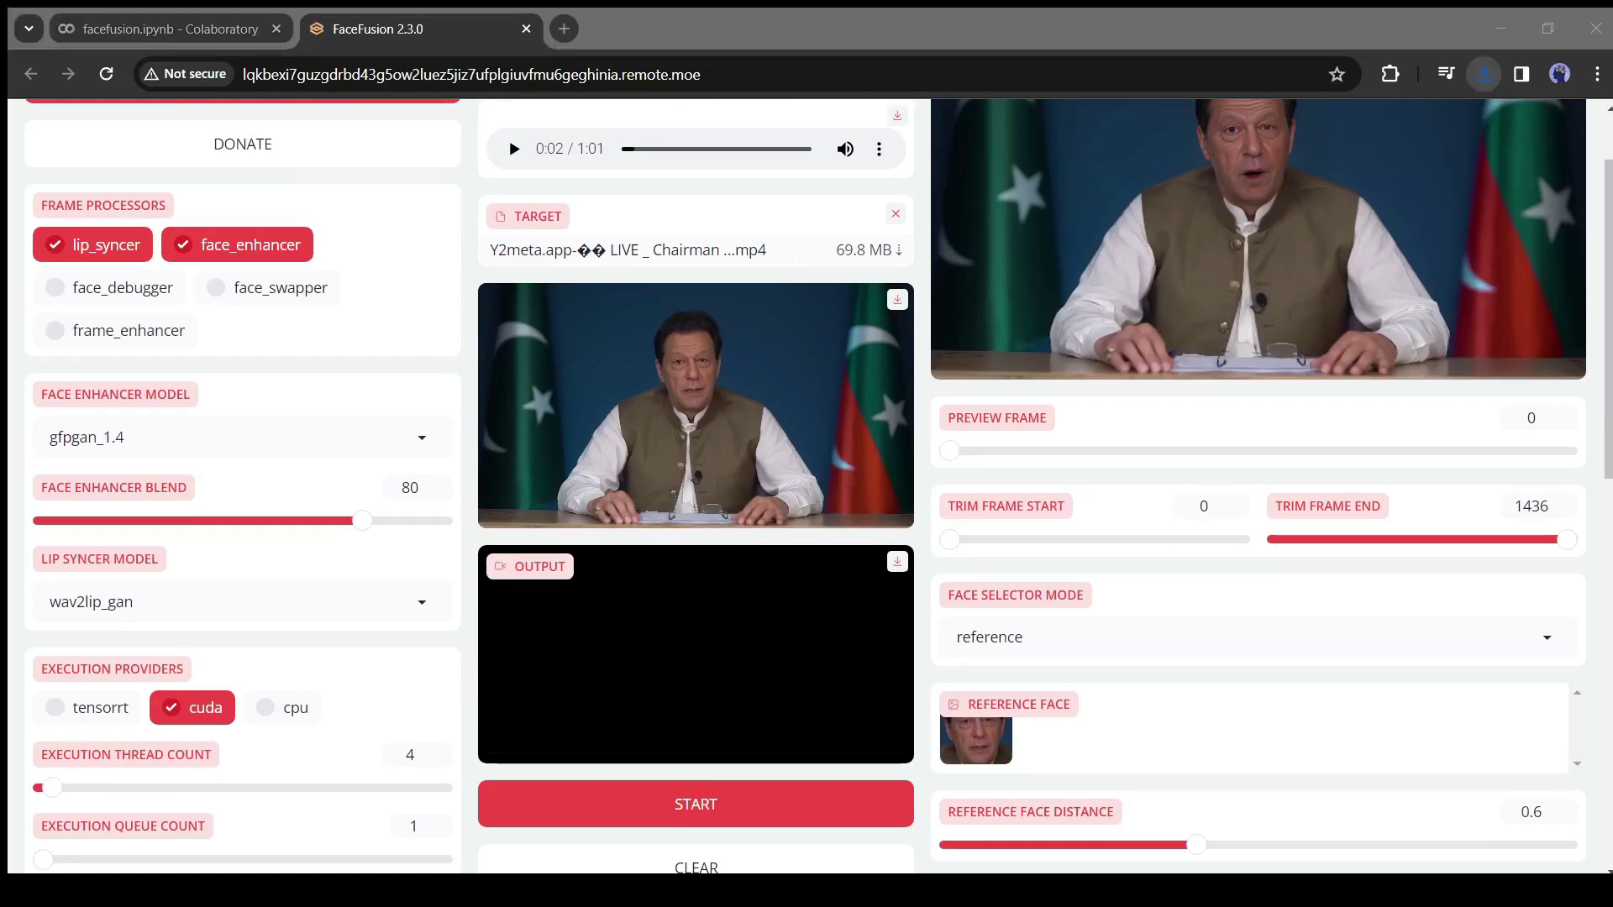
pyautogui.click(1431, 262)
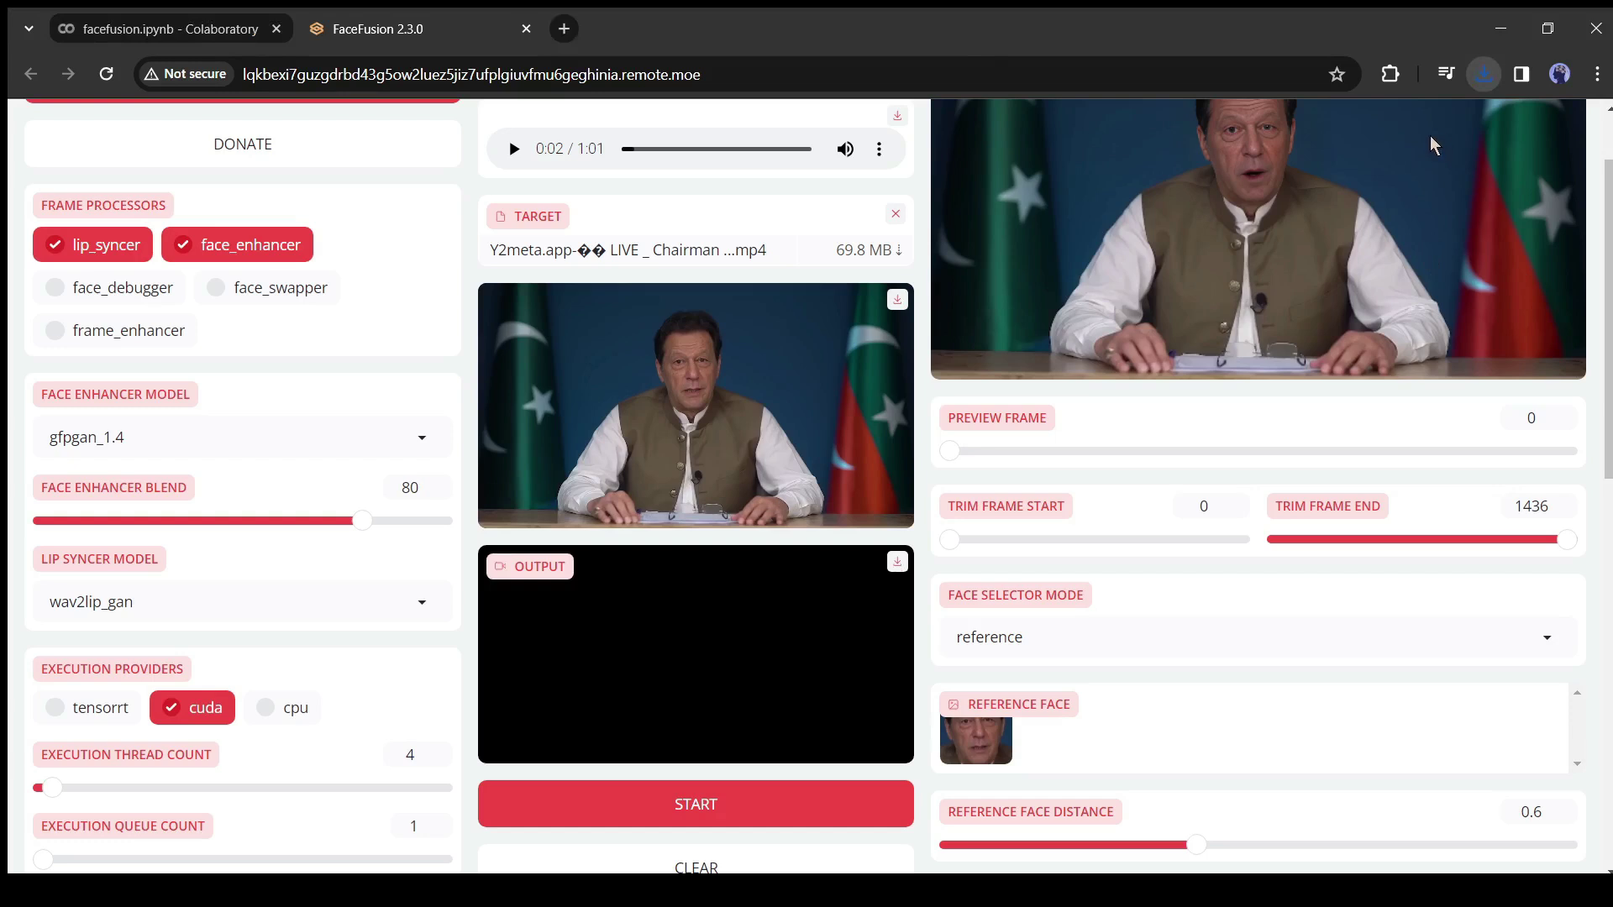